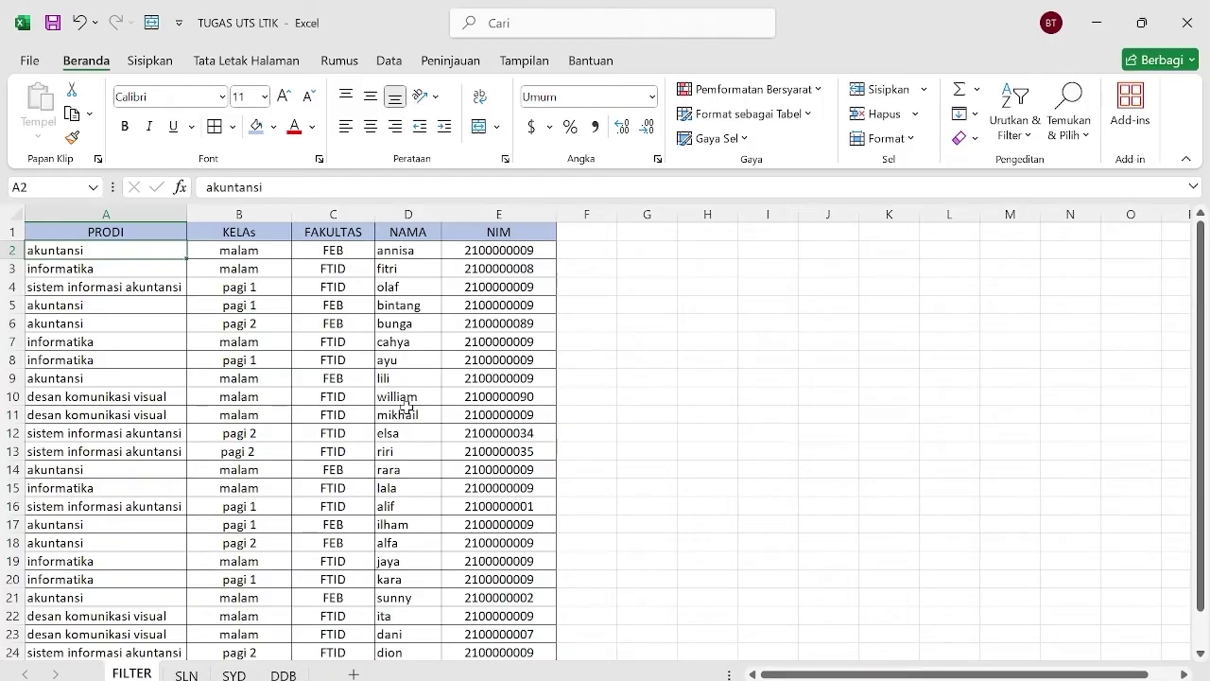
# Search the FILTER sheet for "akuntansi" and step through successive matches
pyautogui.hotkey('ctrl', 'f')
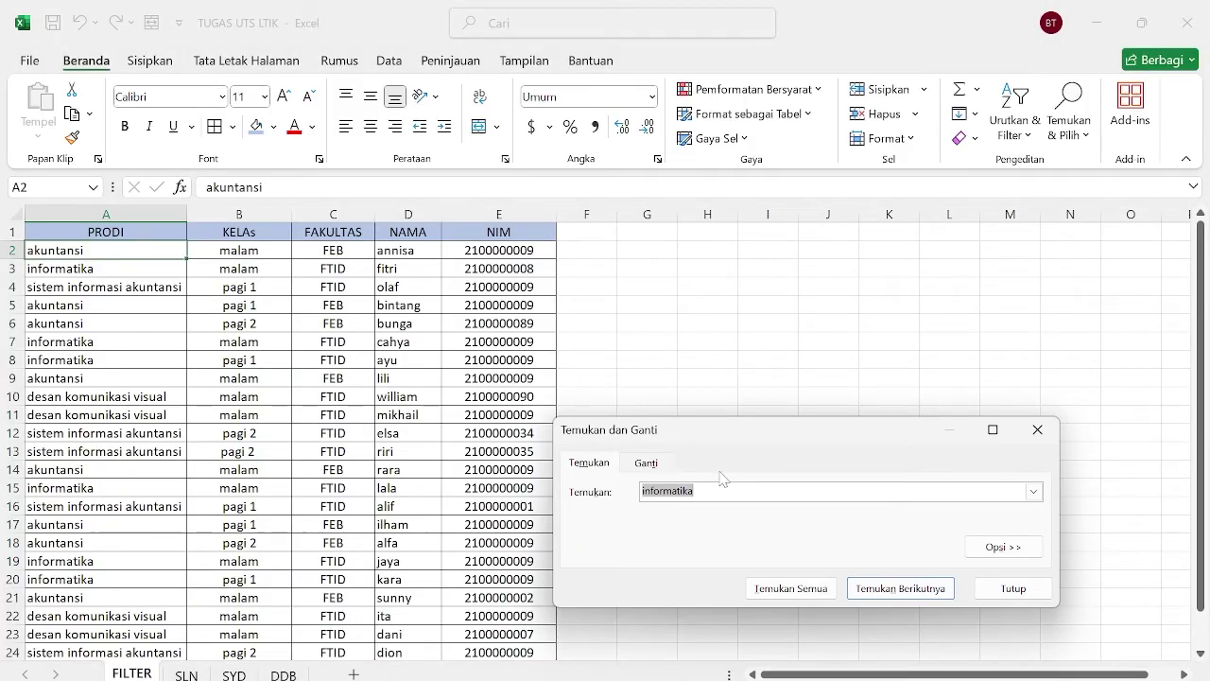
pyautogui.press('BackSpace')
pyautogui.write('akuntansi')
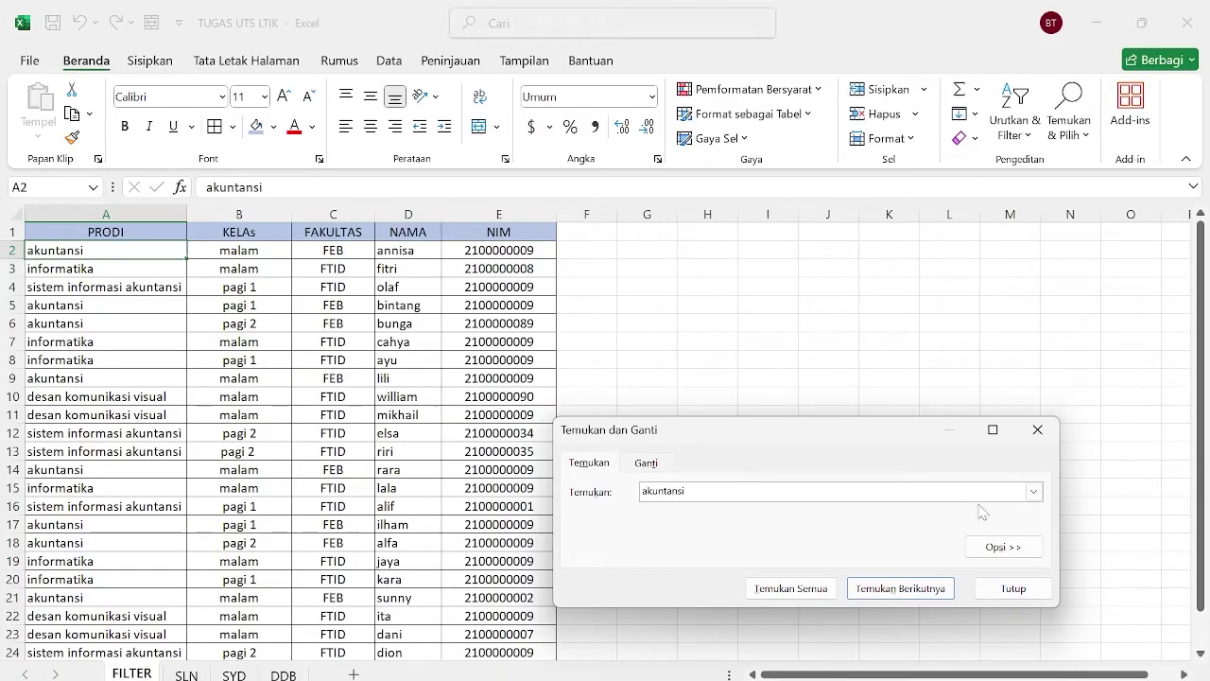
pyautogui.click(909, 591)
pyautogui.click(910, 592)
pyautogui.click(909, 592)
pyautogui.click(909, 592)
pyautogui.click(910, 592)
pyautogui.click(910, 592)
pyautogui.click(1038, 431)
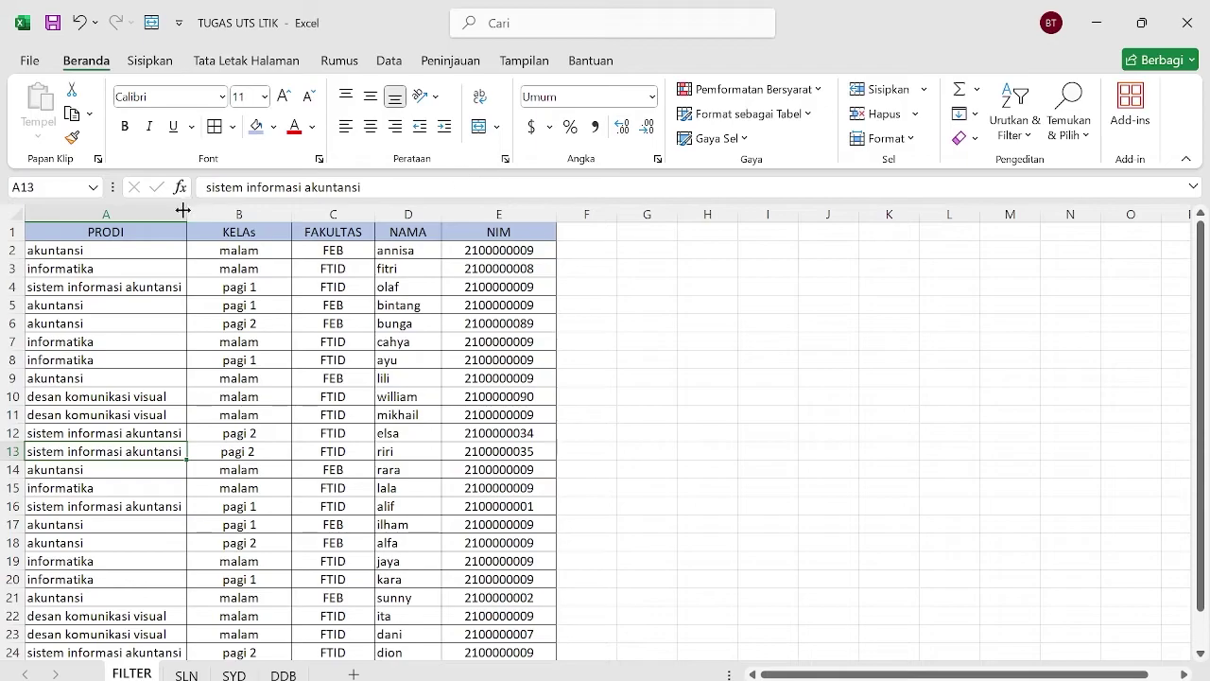
# Add filter controls to the header row A1:E1 of the student table
pyautogui.moveTo(107, 228); pyautogui.dragTo(498, 240)
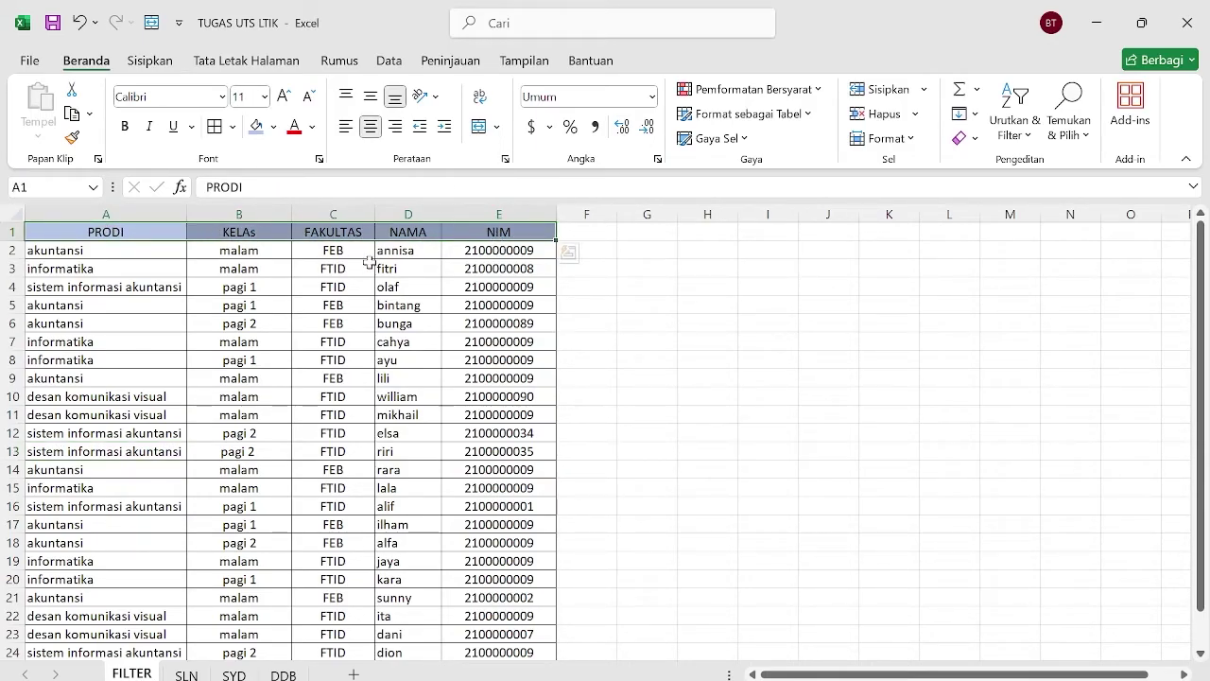
pyautogui.click(1009, 123)
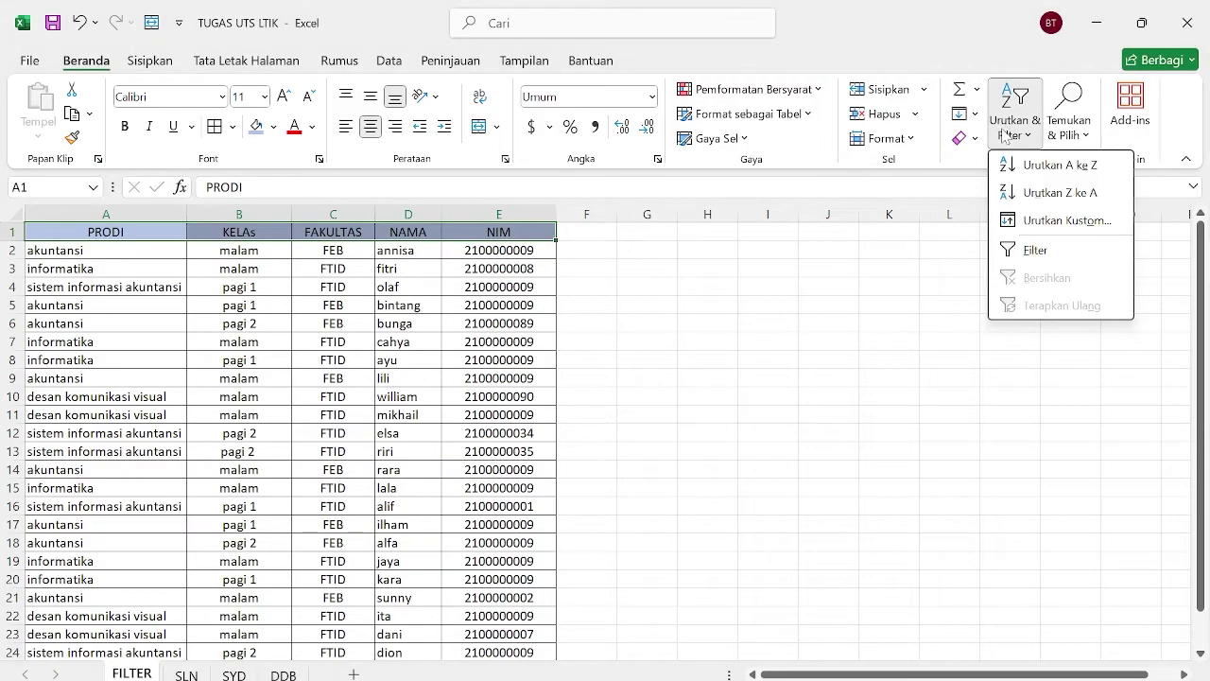
pyautogui.click(1028, 252)
pyautogui.click(335, 310)
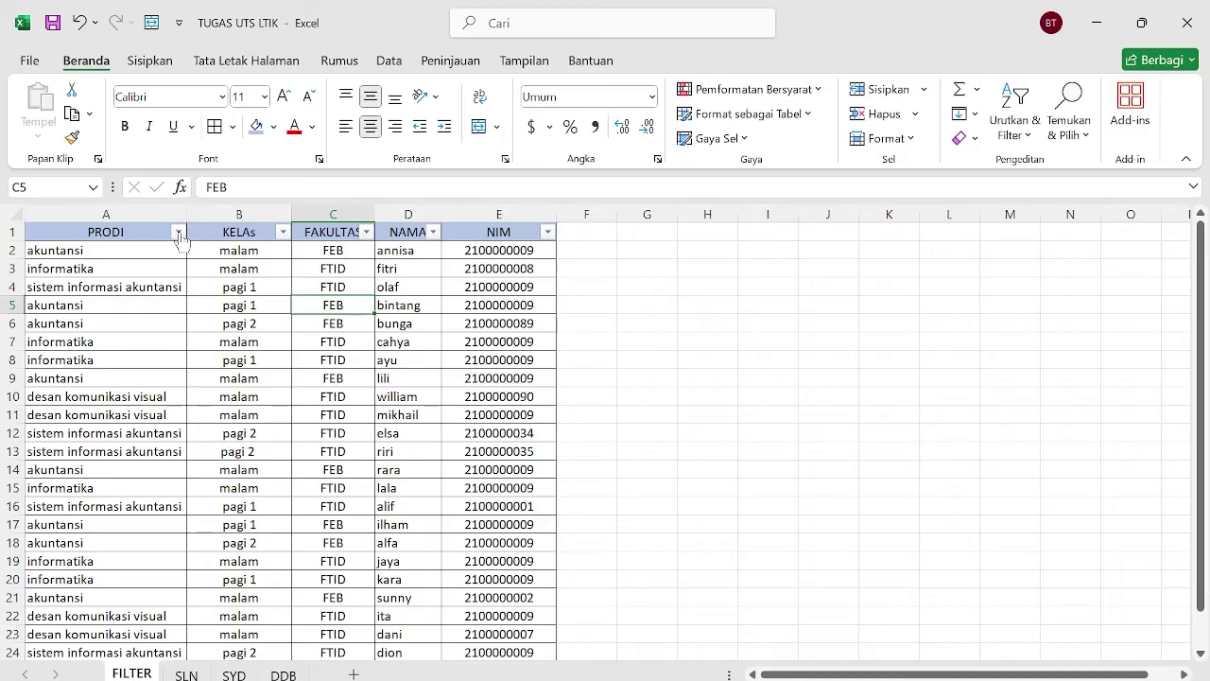
# Try to filter the PRODI column to akuntansi only, excluding sistem informasi akuntansi
pyautogui.click(174, 237)
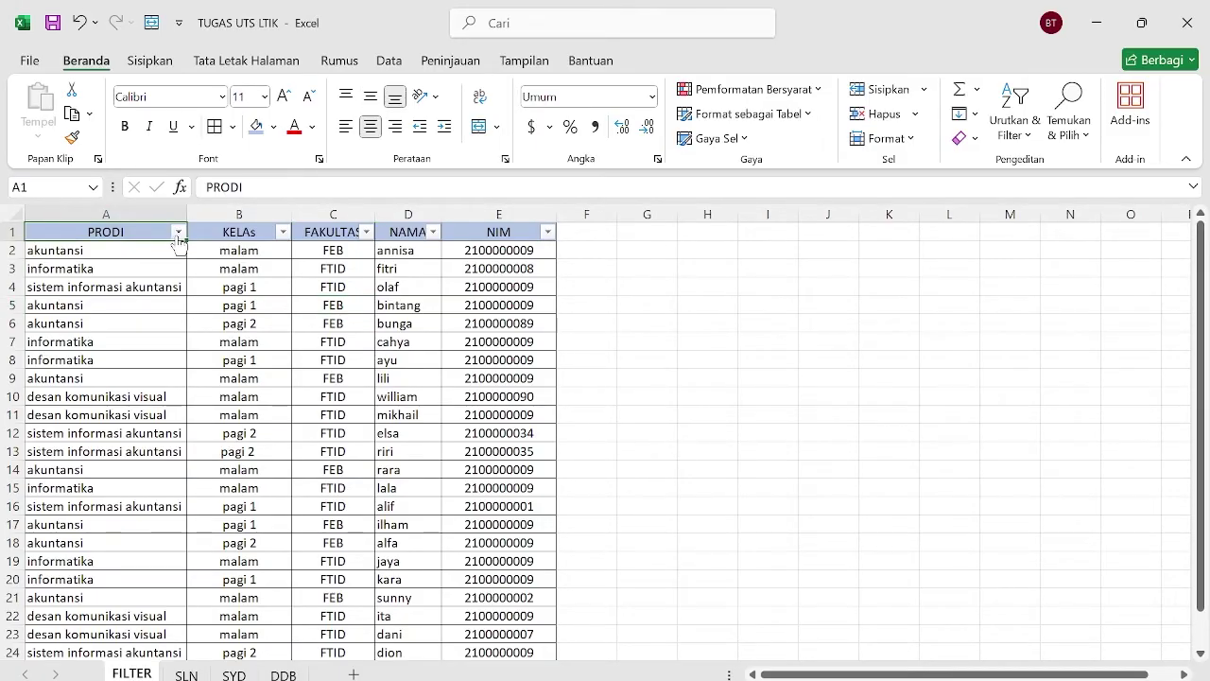
pyautogui.click(178, 232)
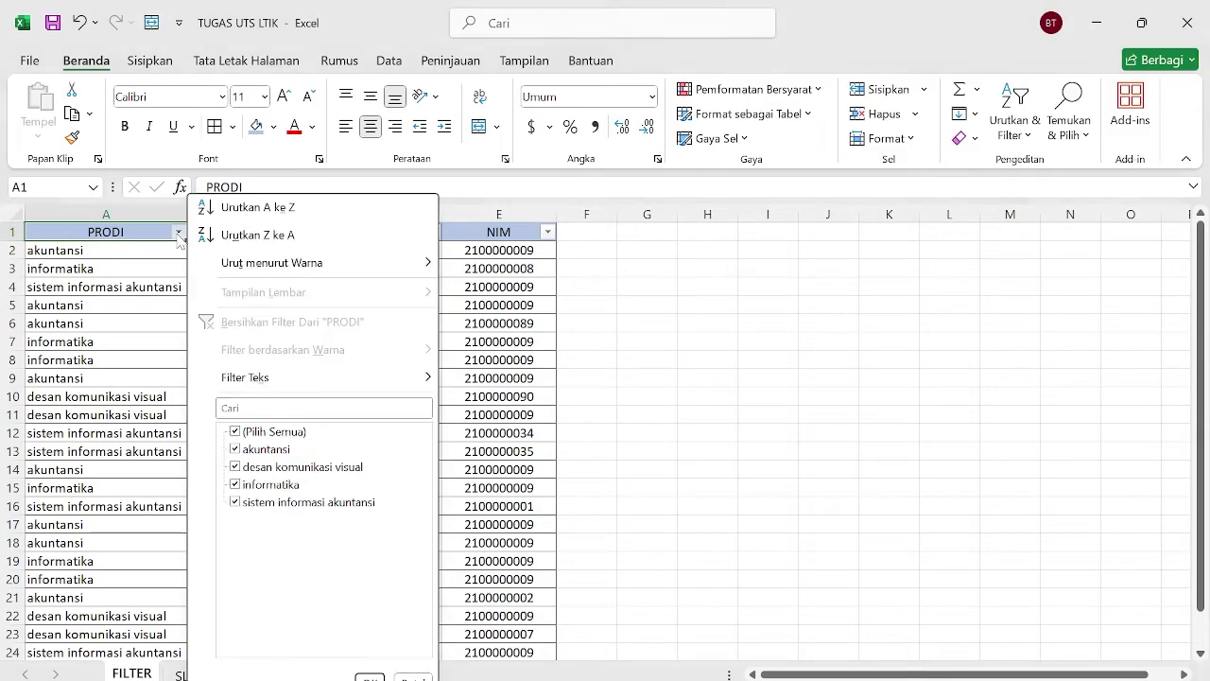
pyautogui.click(241, 435)
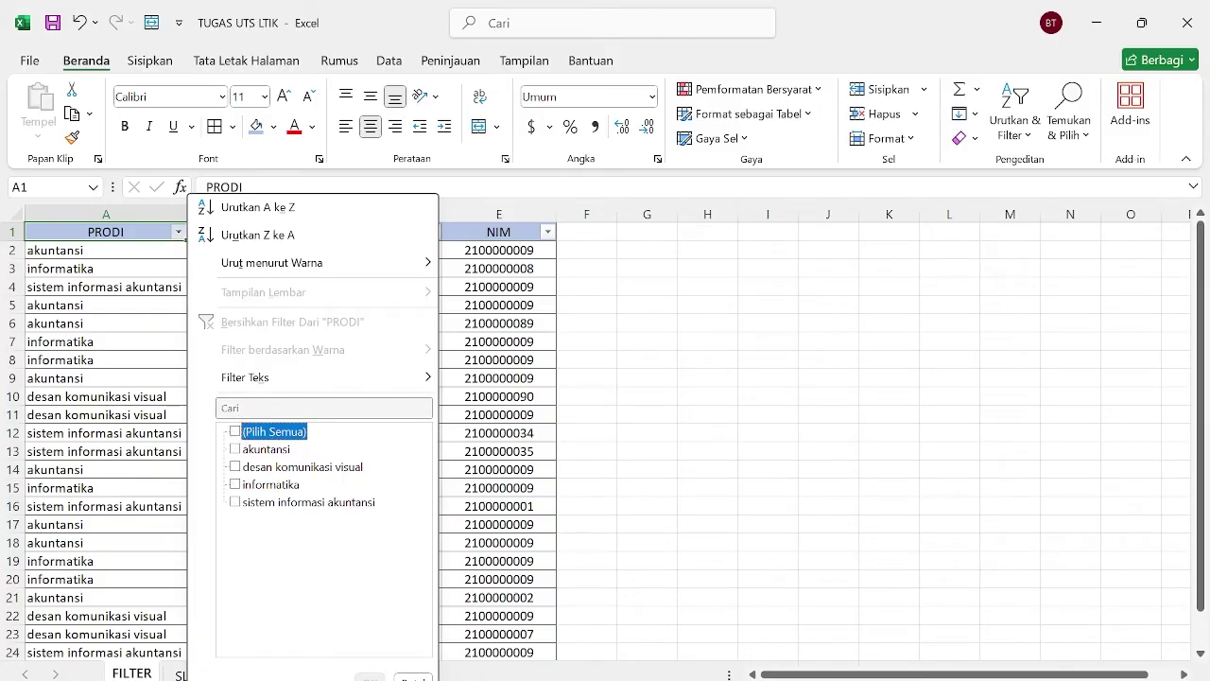
pyautogui.click(284, 409)
pyautogui.write('akuntansi')
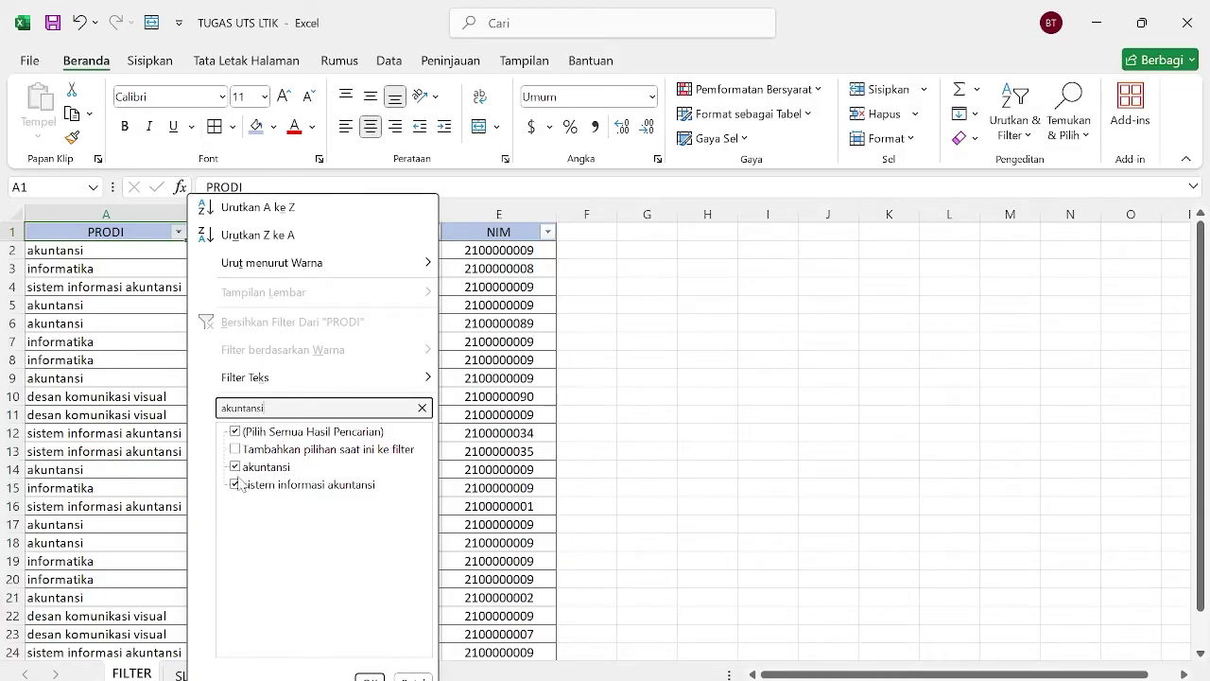
pyautogui.click(238, 485)
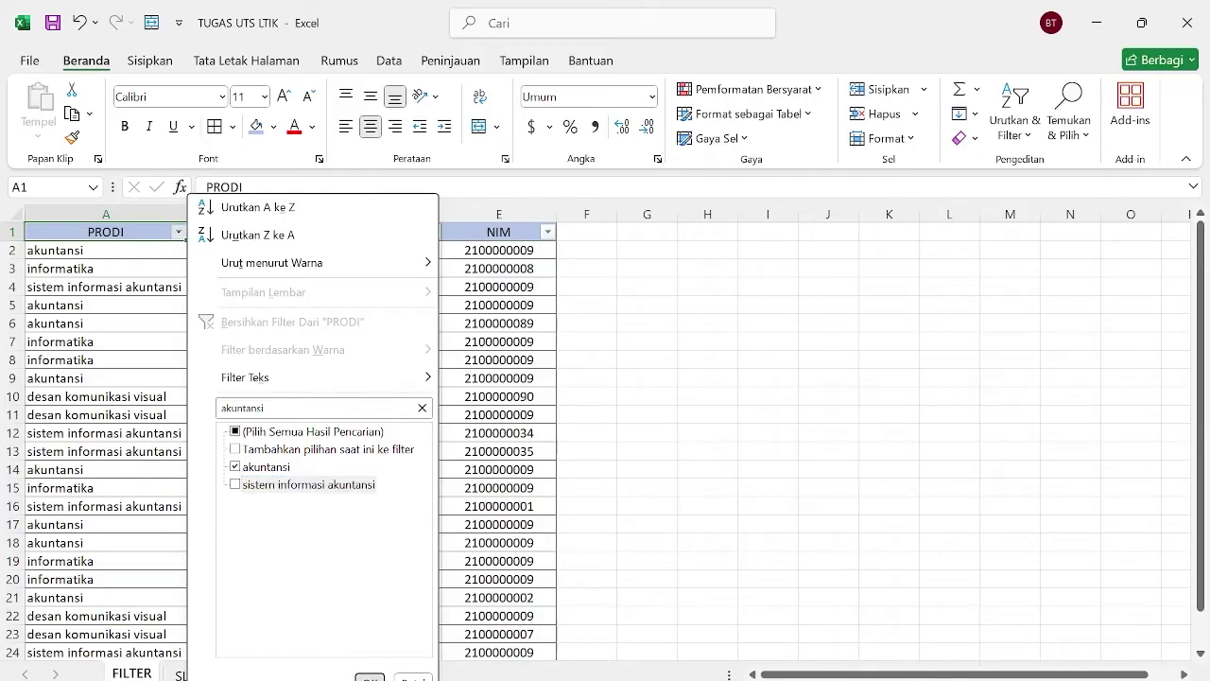
pyautogui.click(369, 677)
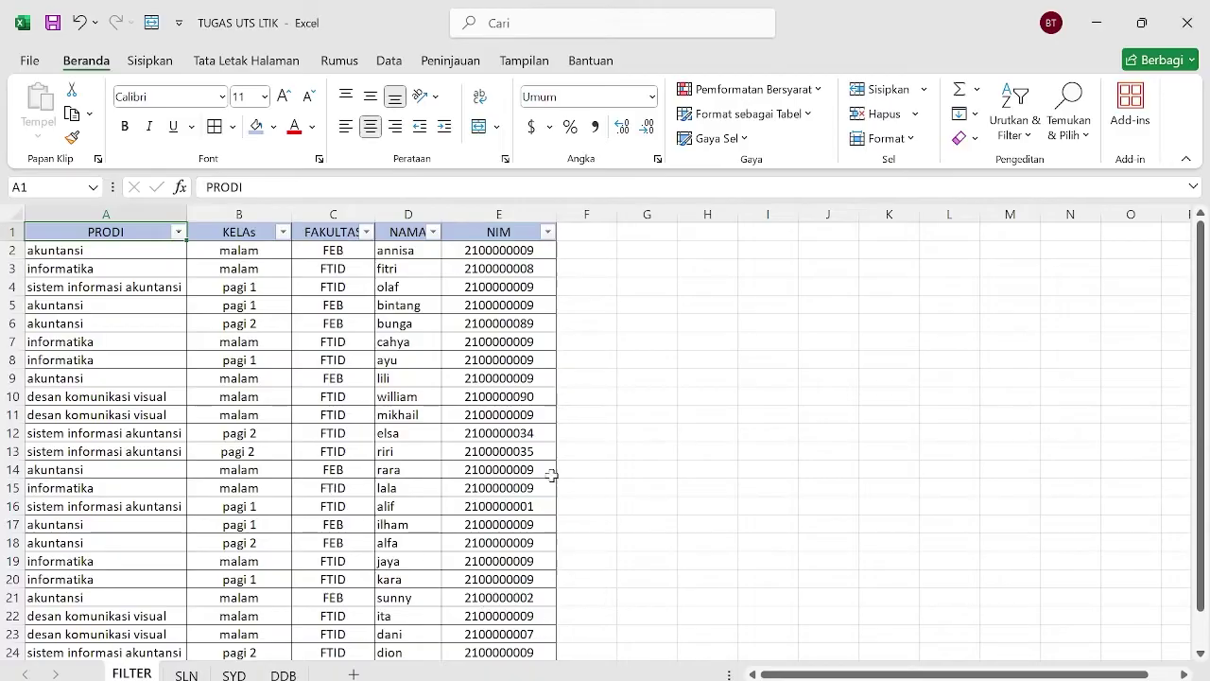
# On the SLN sheet, begin an SLN formula in B10 with the absolute reference $D$5 as the cost
pyautogui.click(188, 675)
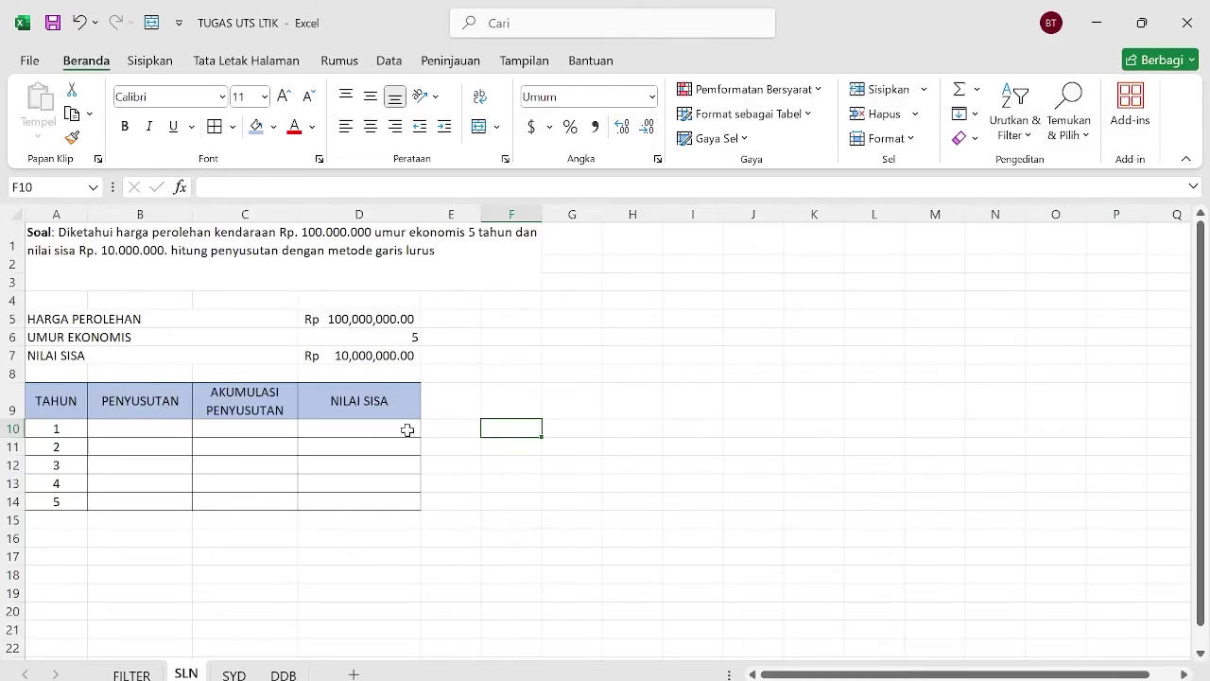
pyautogui.click(129, 432)
pyautogui.write('=')
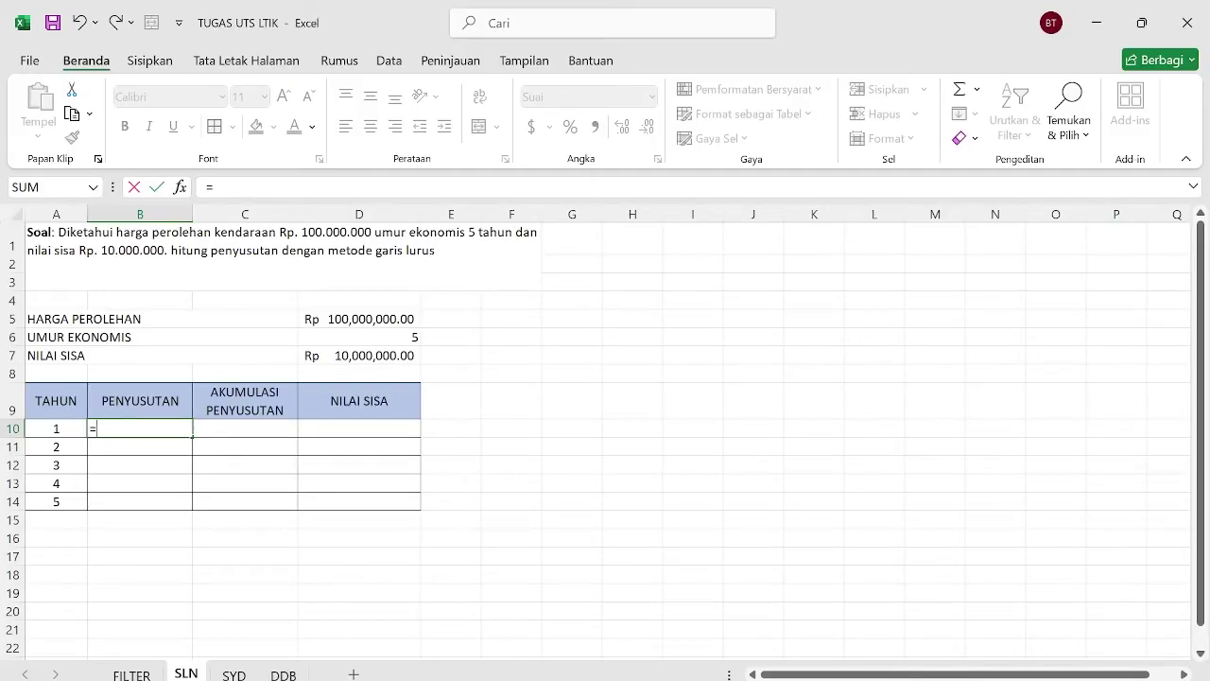
pyautogui.write('s')
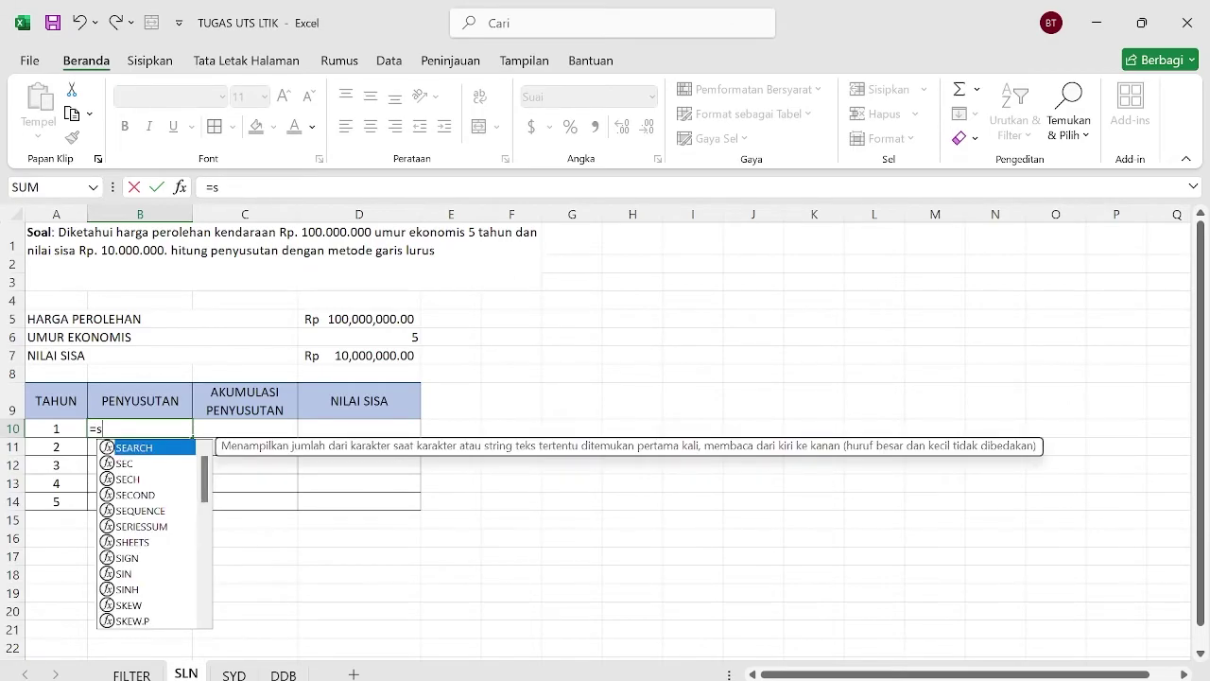
pyautogui.write('ln')
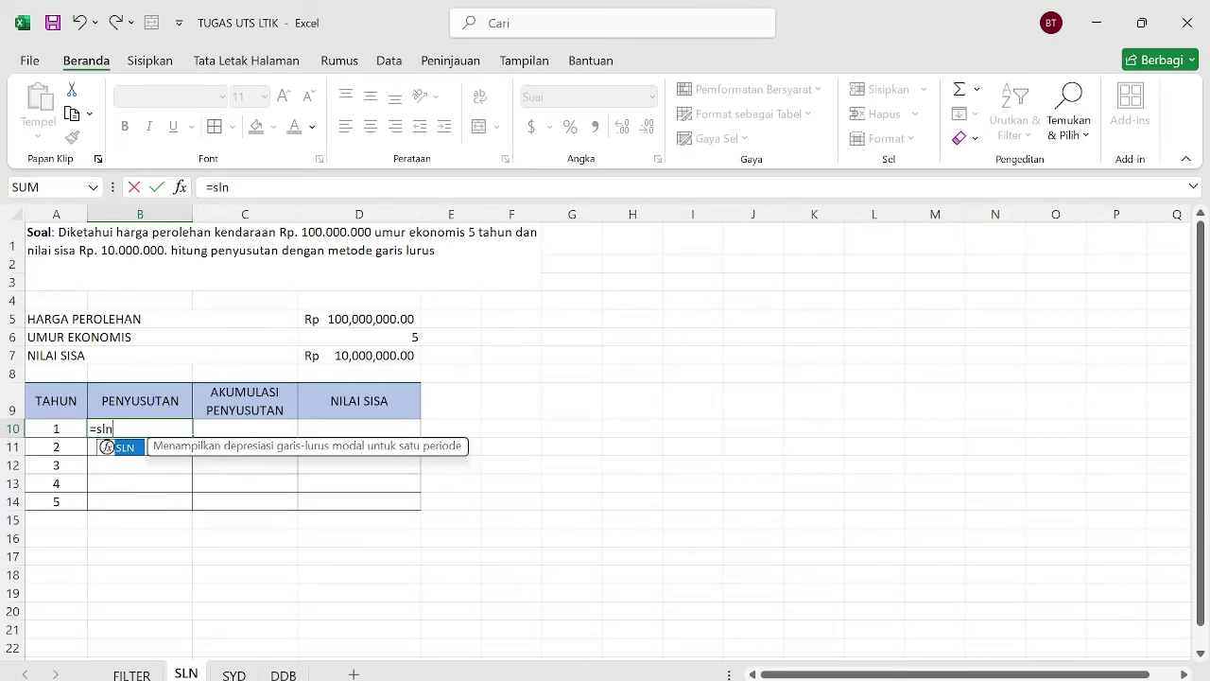
pyautogui.doubleClick(132, 452)
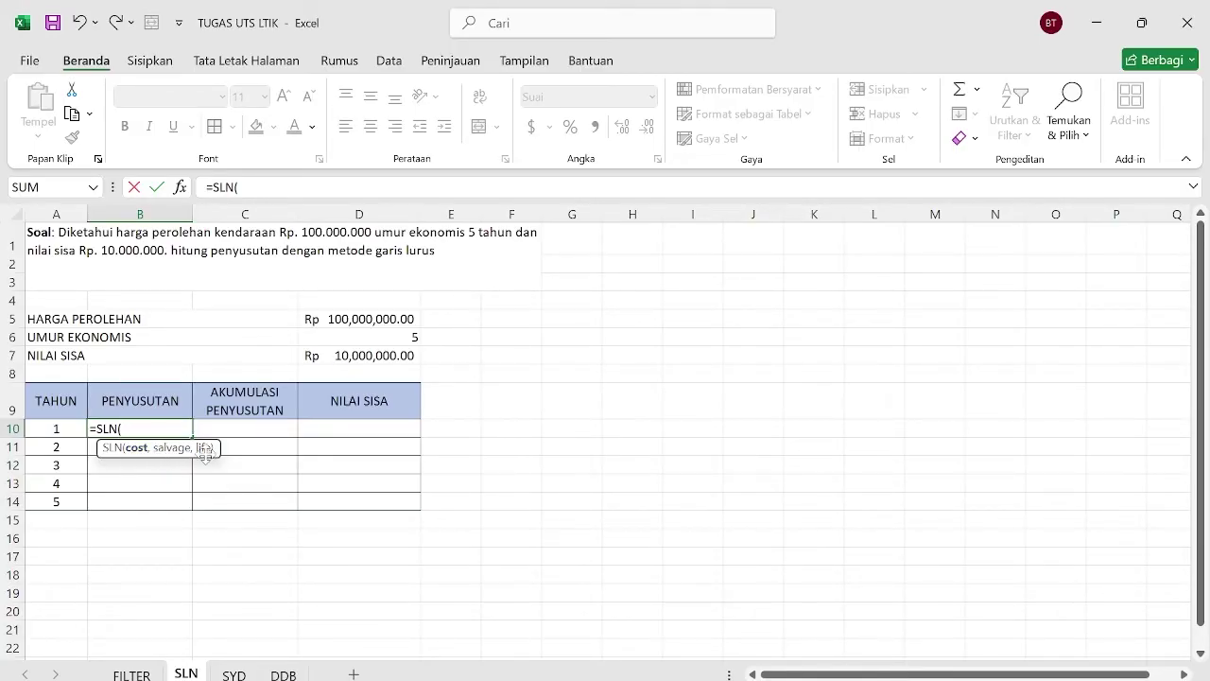
pyautogui.click(367, 321)
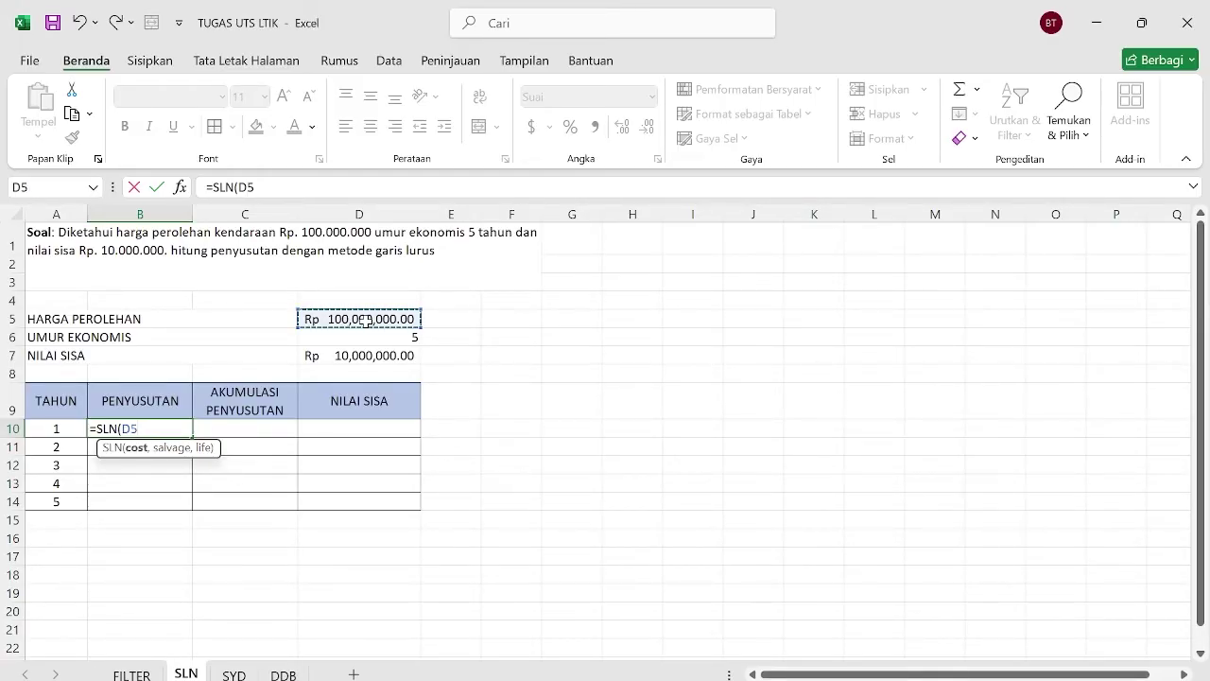
pyautogui.press('F4')
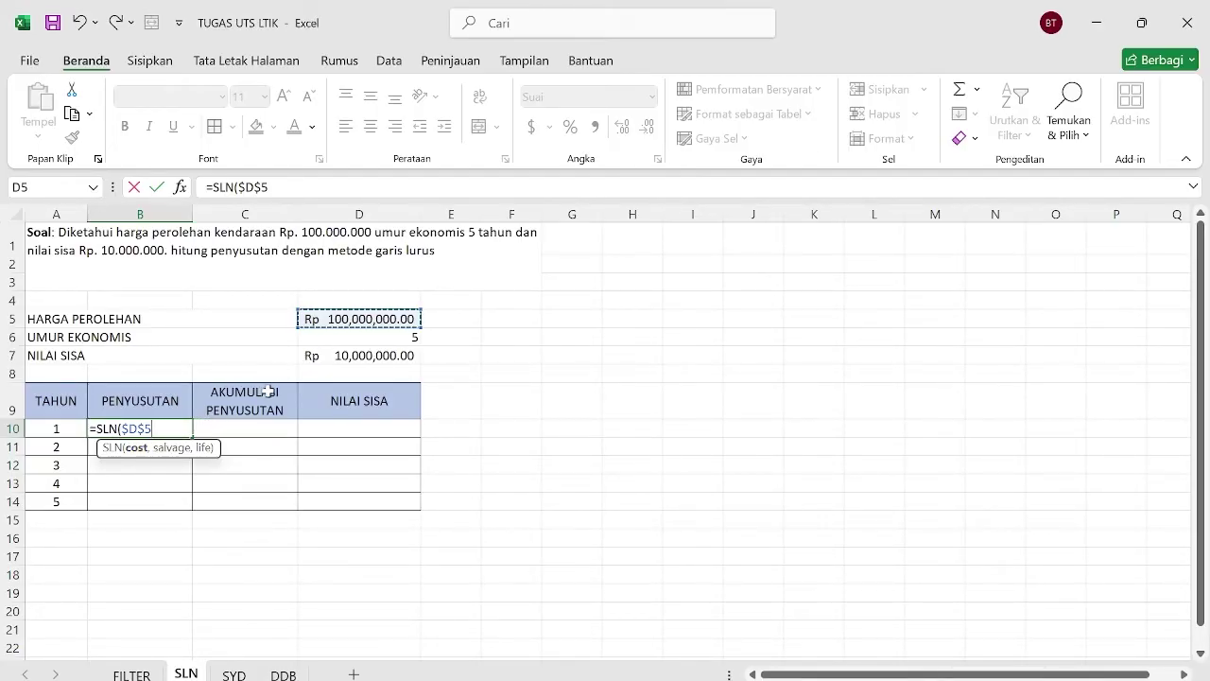
pyautogui.write(',')
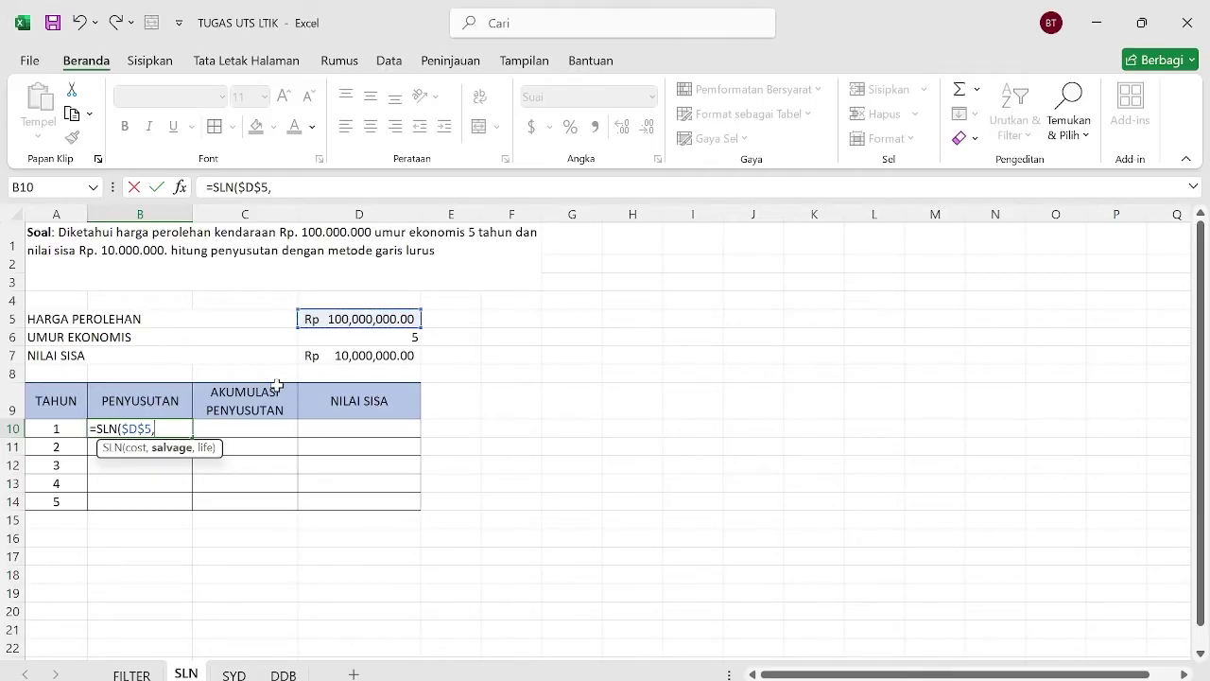
# Complete B10's formula with $D$7 as salvage and $D$6 as life, and copy it down to B14
pyautogui.click(339, 358)
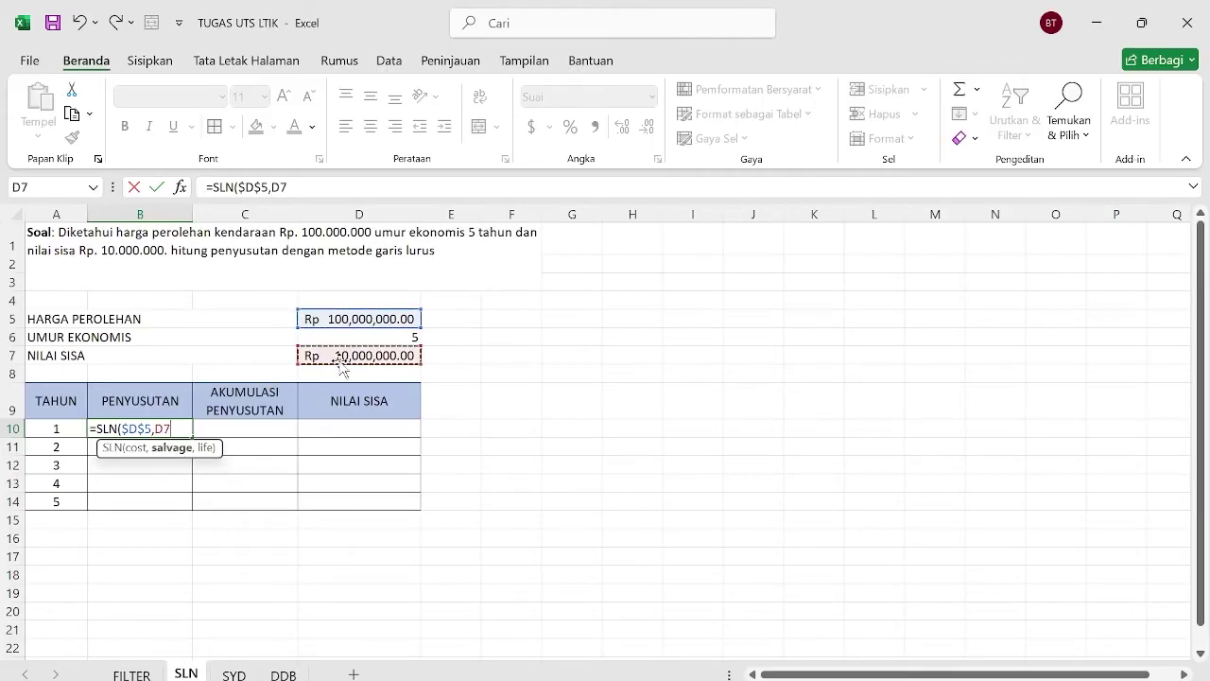
pyautogui.press('F4')
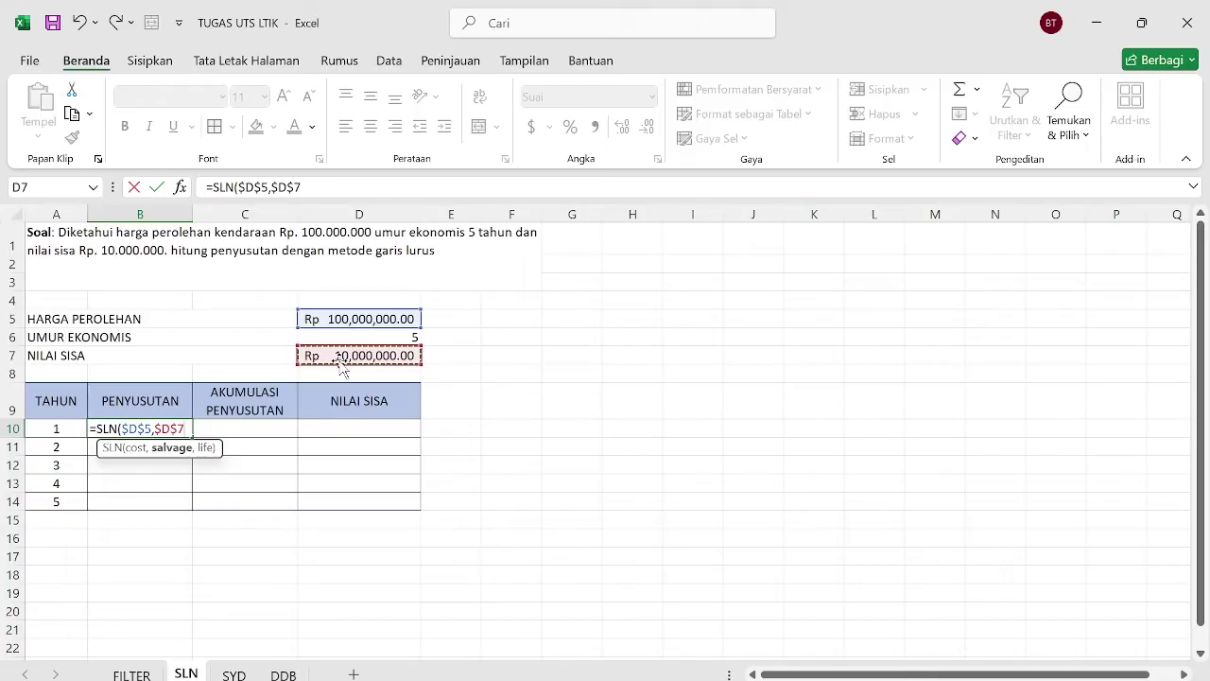
pyautogui.write(',')
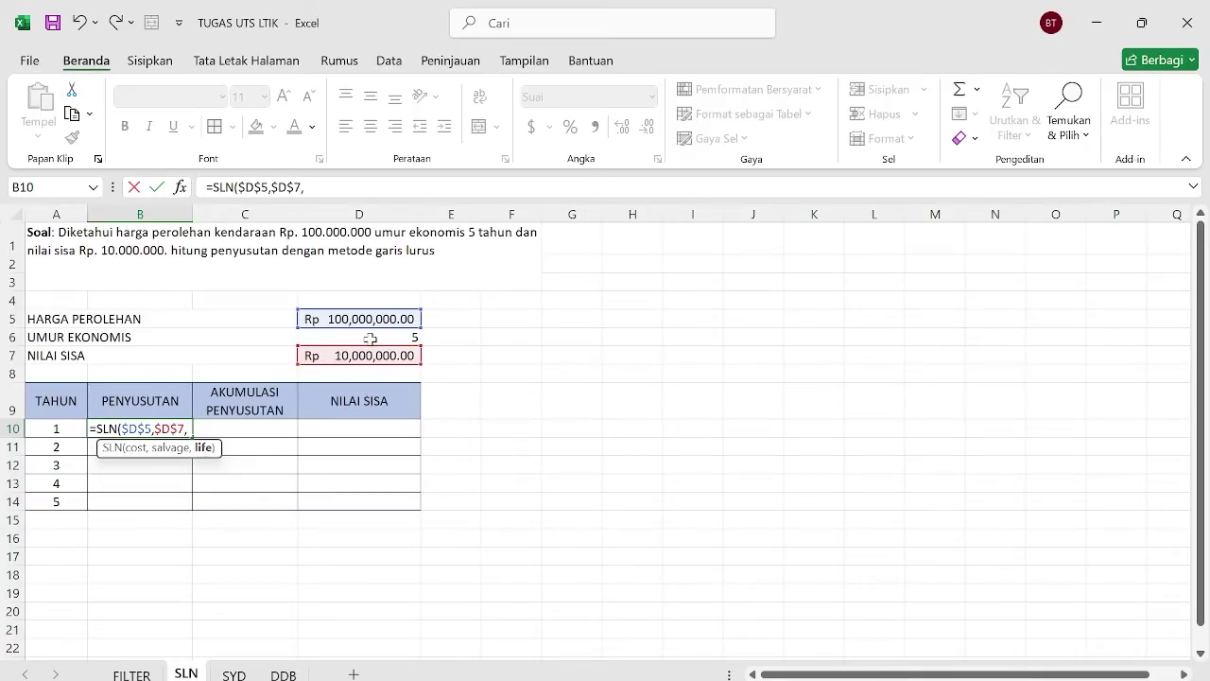
pyautogui.click(370, 339)
pyautogui.press('F4')
pyautogui.write(')')
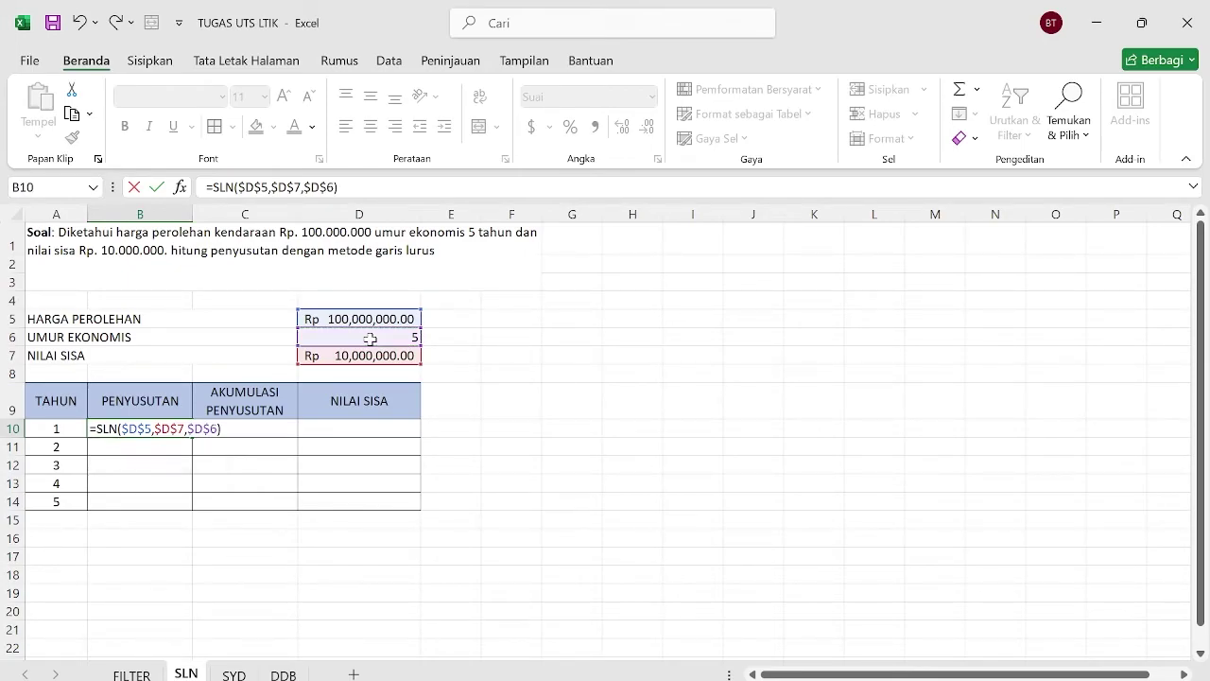
pyautogui.press('Return')
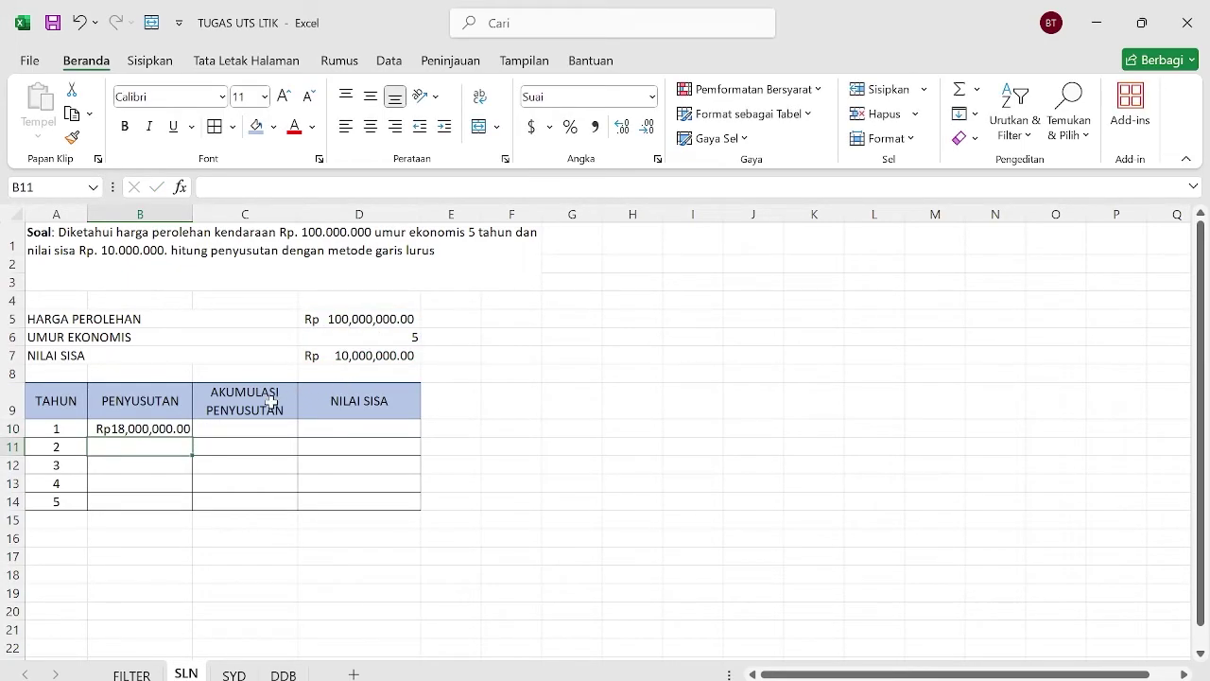
pyautogui.click(184, 429)
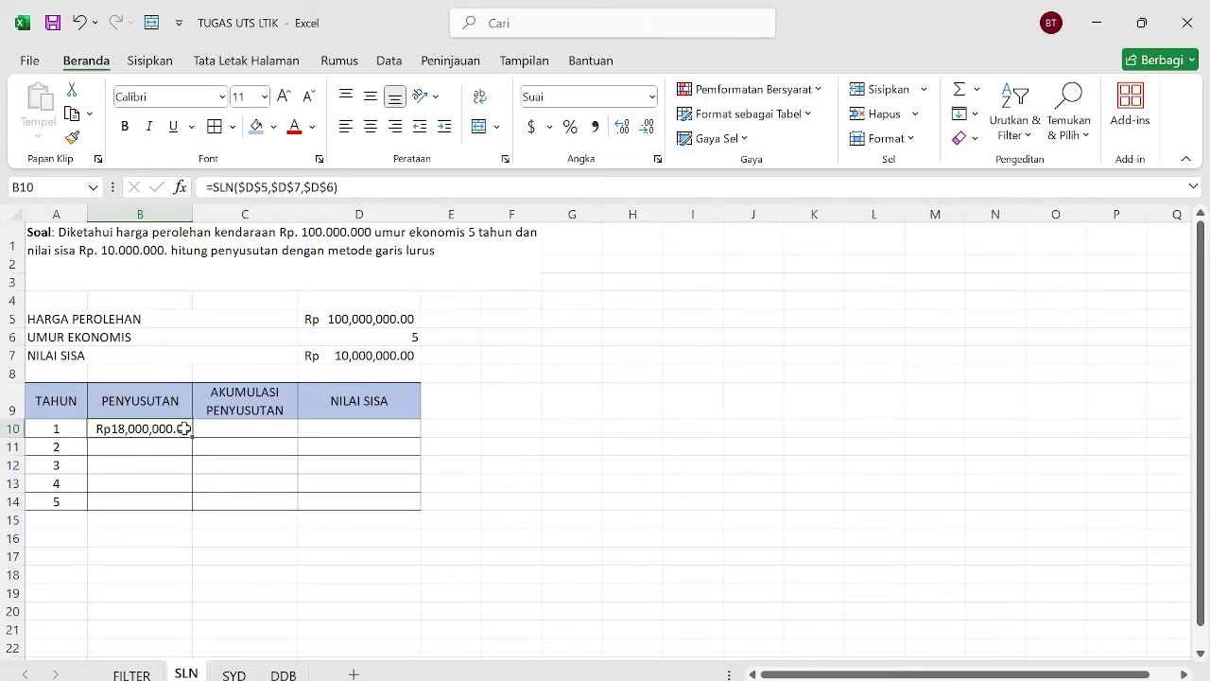
pyautogui.moveTo(193, 433); pyautogui.dragTo(180, 515)
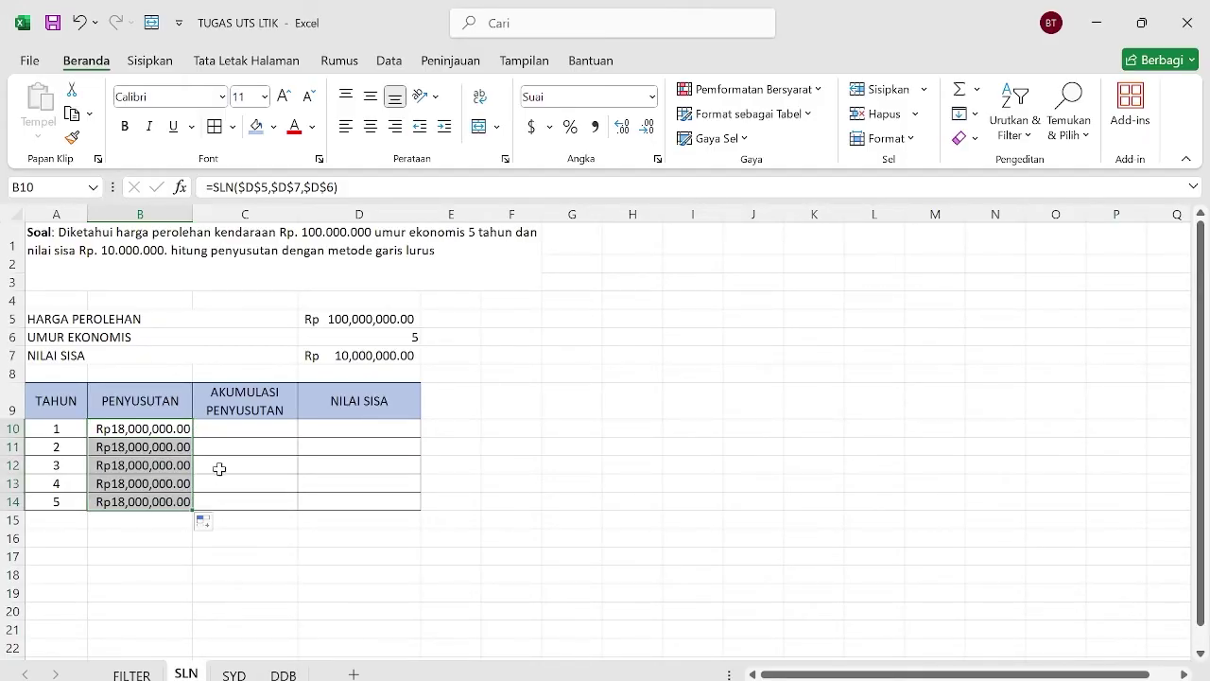
# Enter =B10 in C10 as the first year's accumulated depreciation
pyautogui.click(250, 433)
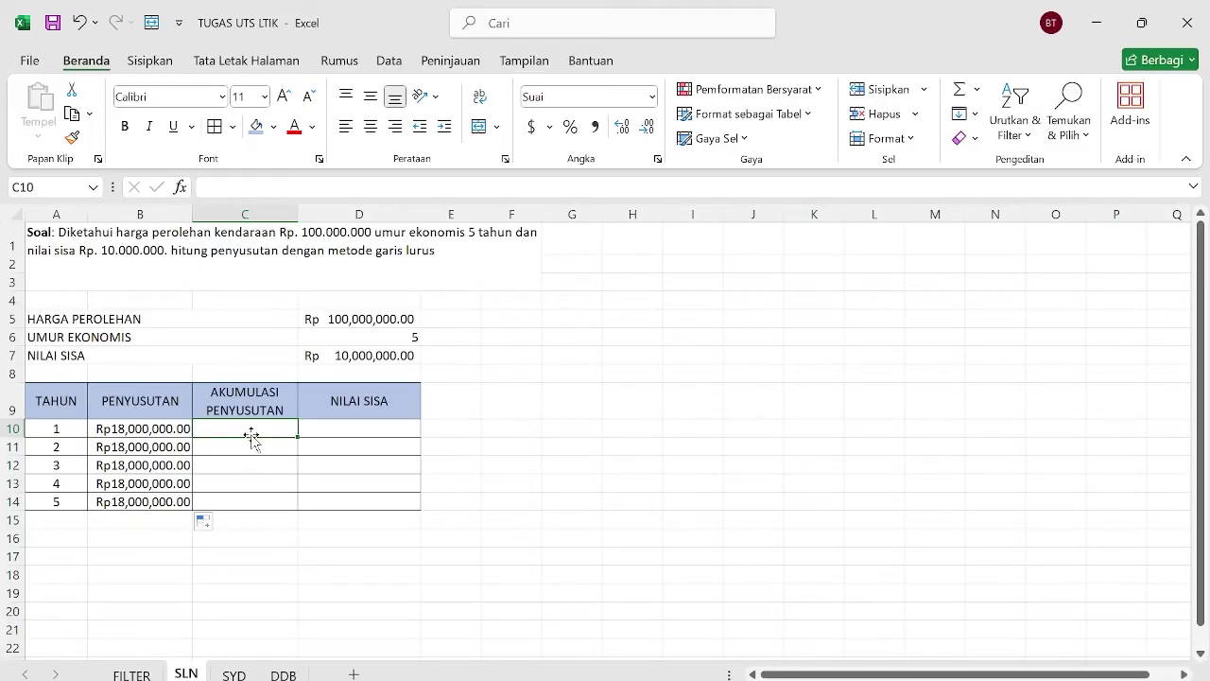
pyautogui.write('=')
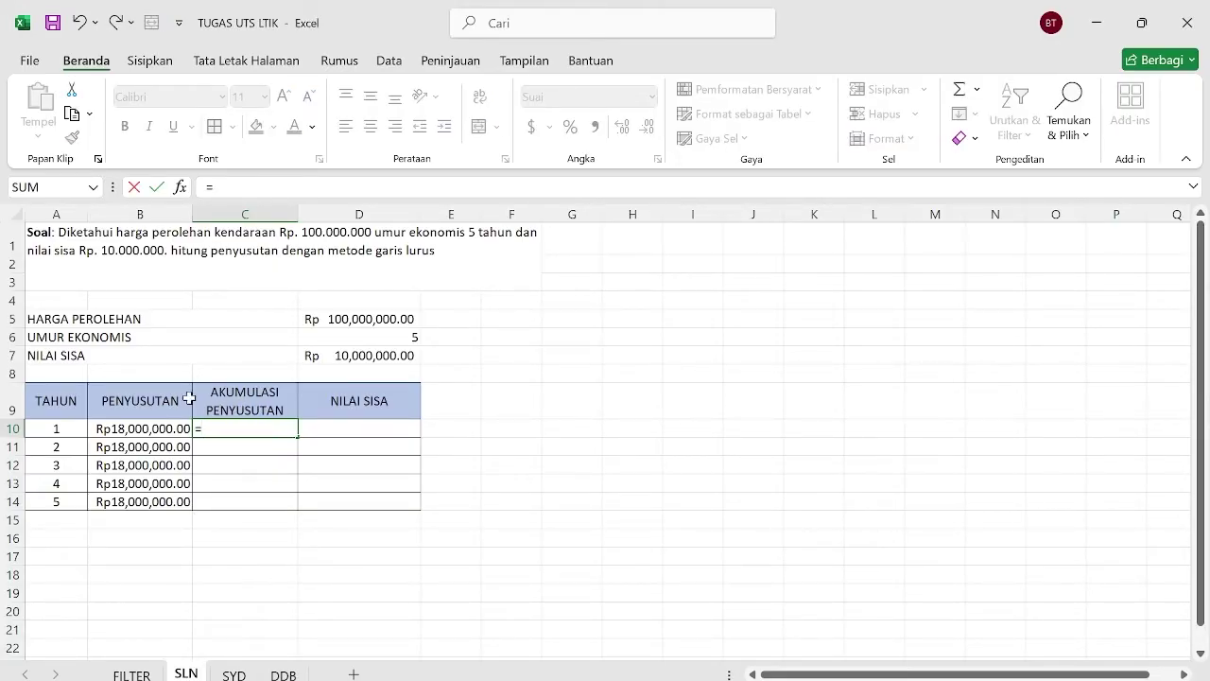
pyautogui.click(139, 430)
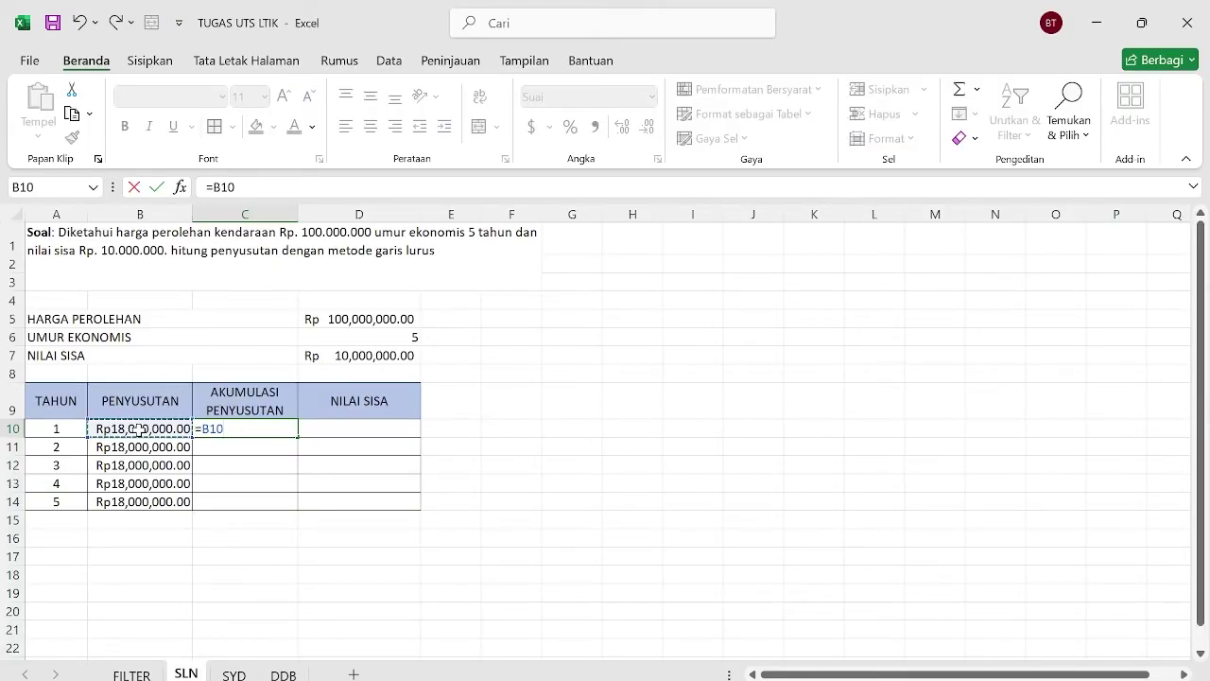
pyautogui.press('Return')
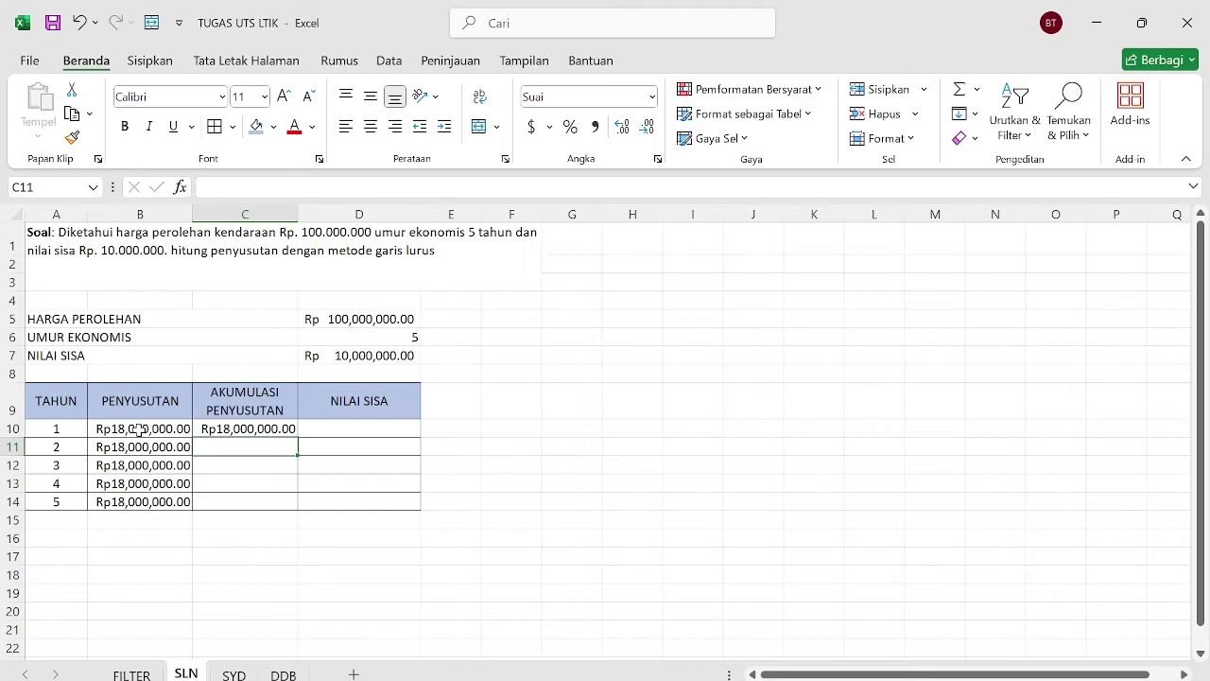
# Enter =B11+C10 in C11 for the second year's accumulated depreciation and copy it down to C14
pyautogui.write('=')
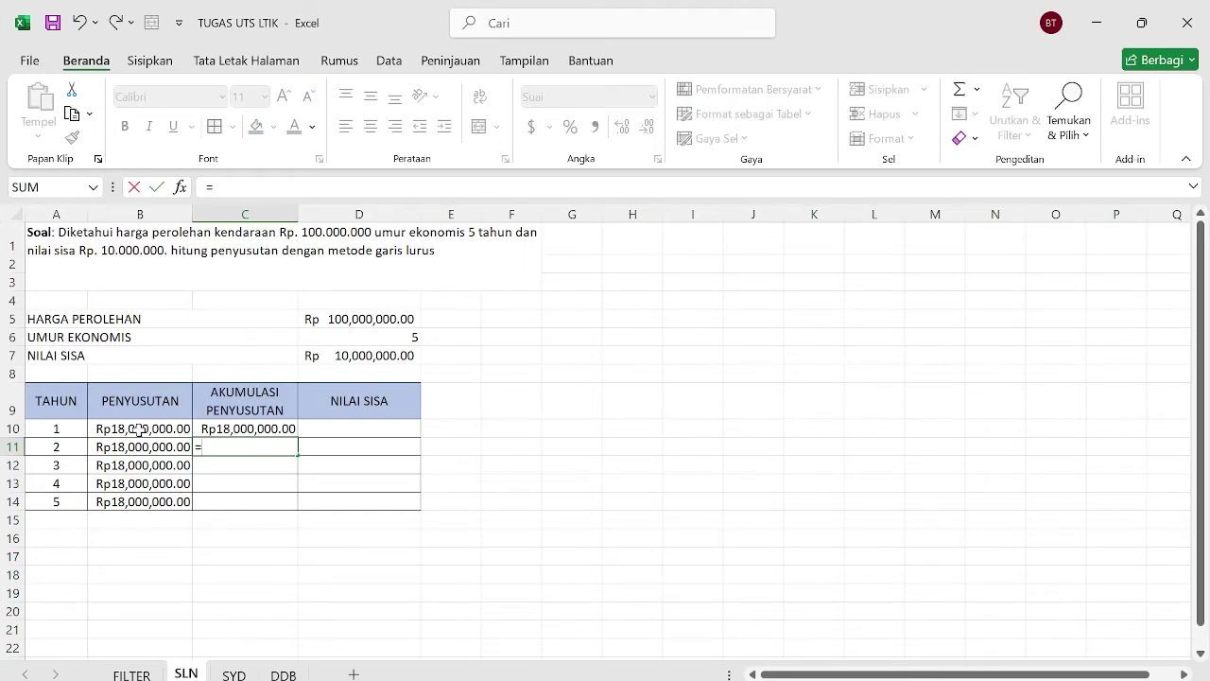
pyautogui.click(117, 447)
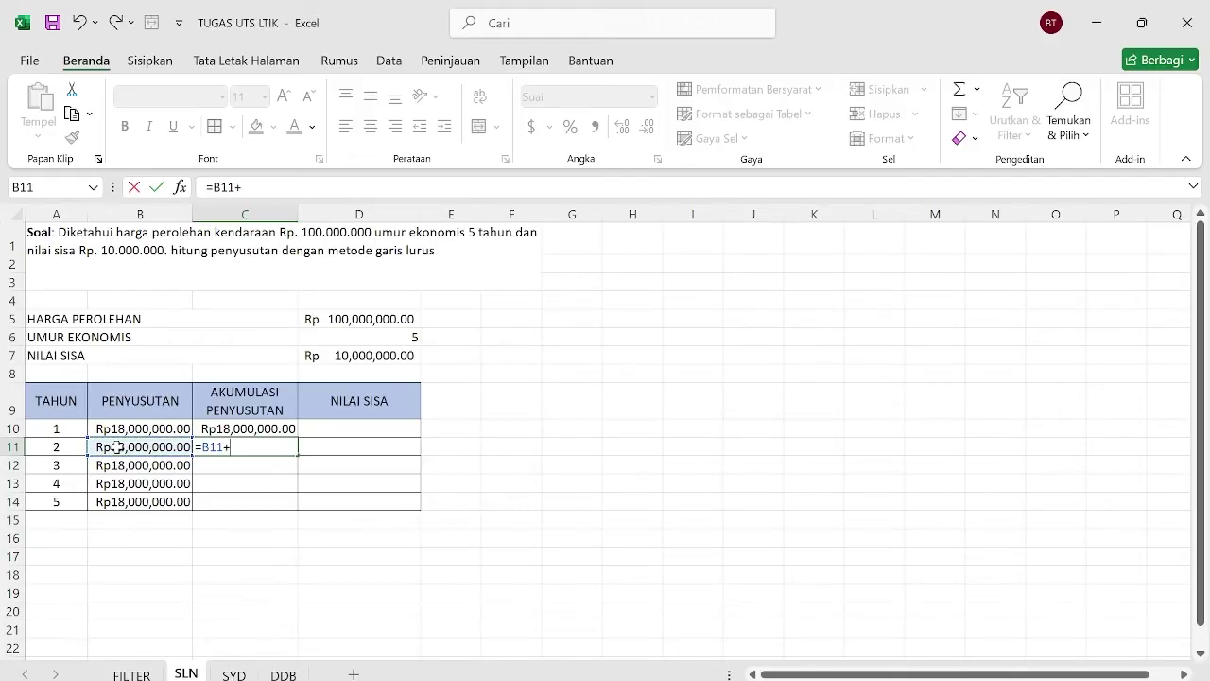
pyautogui.click(208, 429)
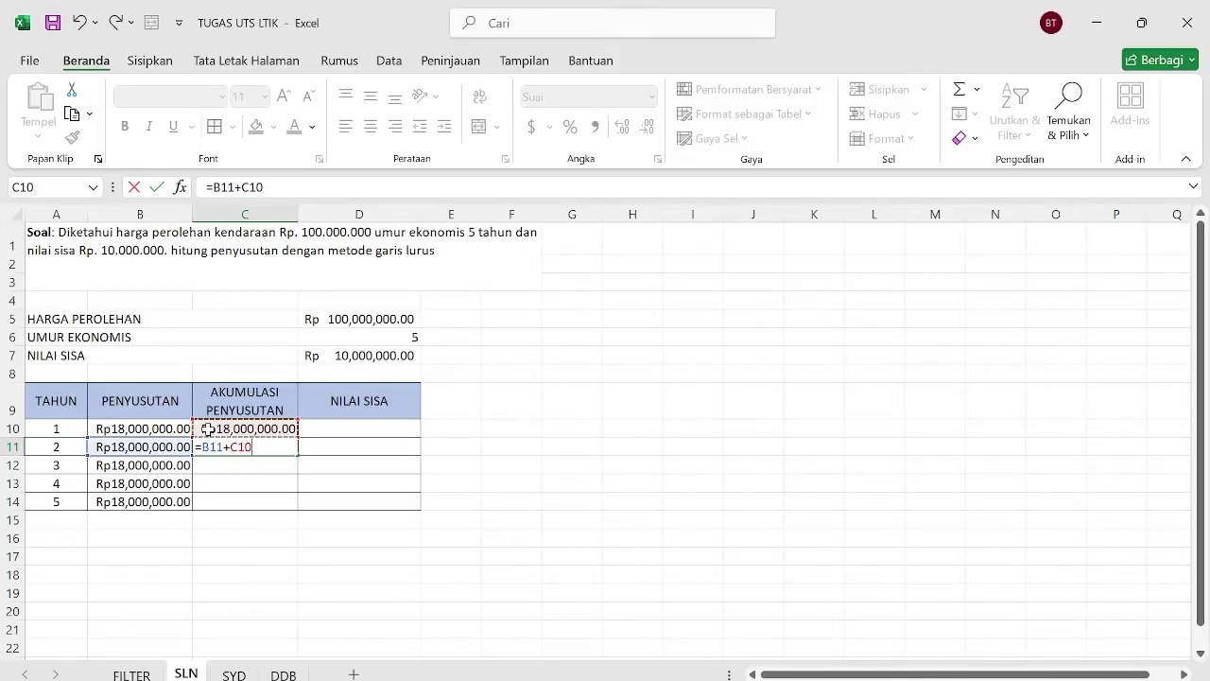
pyautogui.press('Return')
pyautogui.click(236, 446)
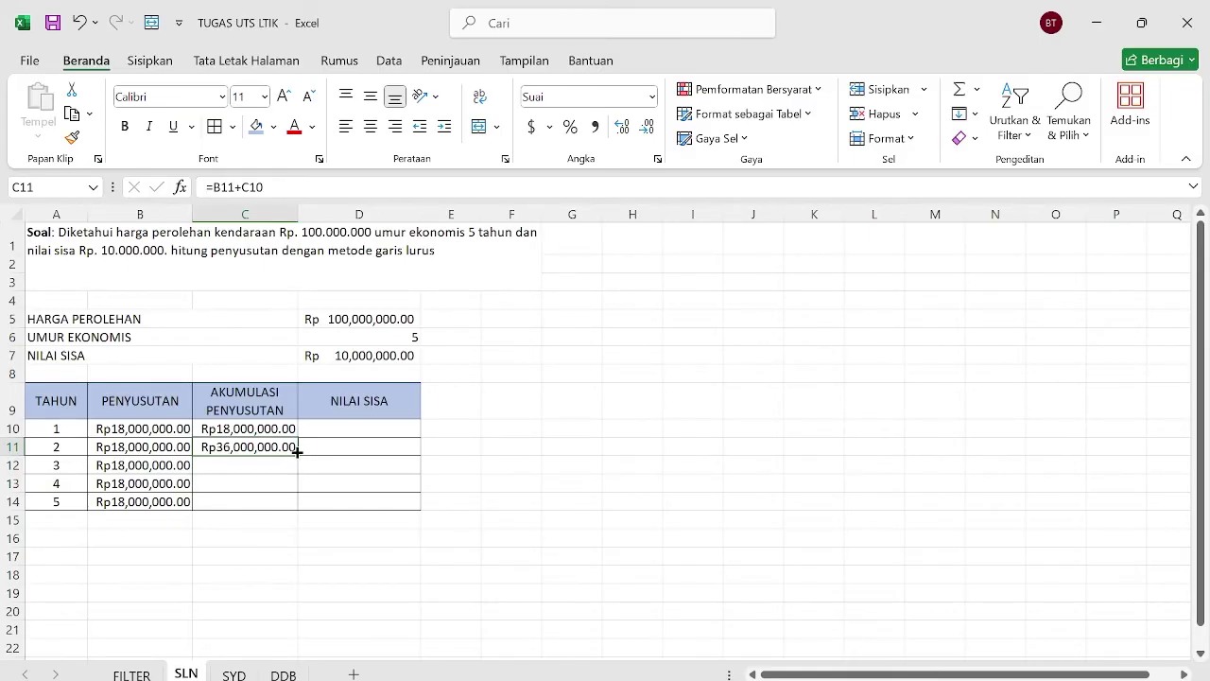
pyautogui.moveTo(296, 454); pyautogui.dragTo(284, 505)
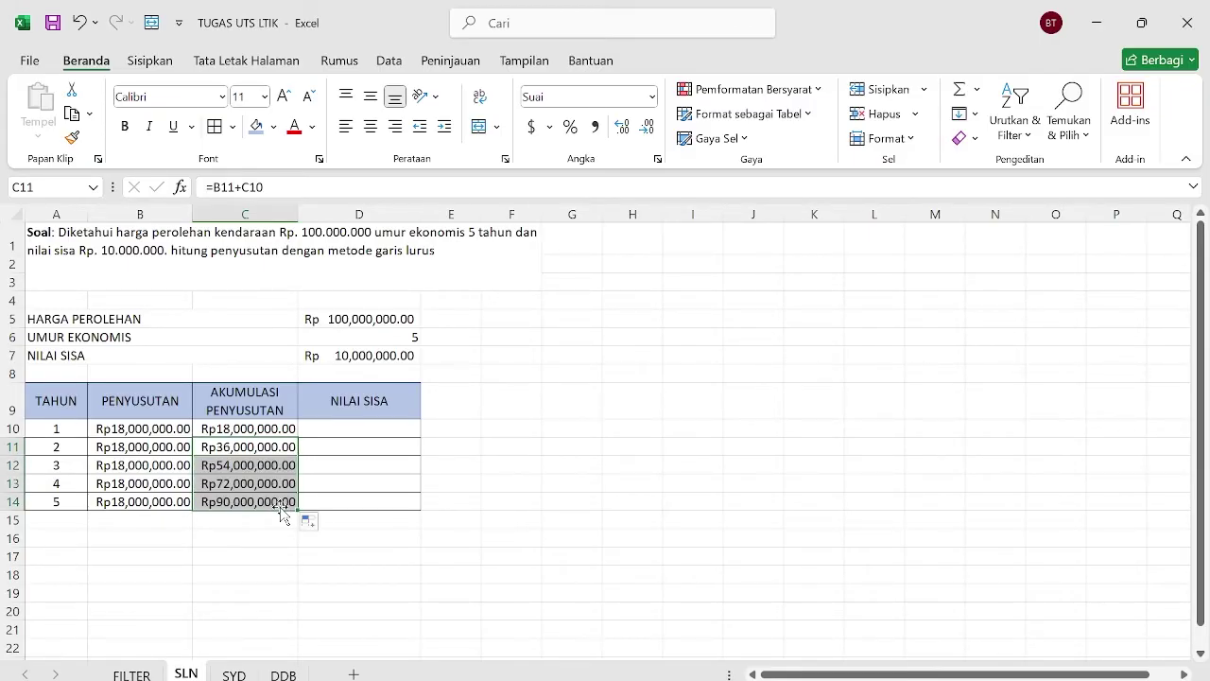
# Enter =$D$5-C10 in D10 as the first year's remaining value and copy it down to D14
pyautogui.click(354, 429)
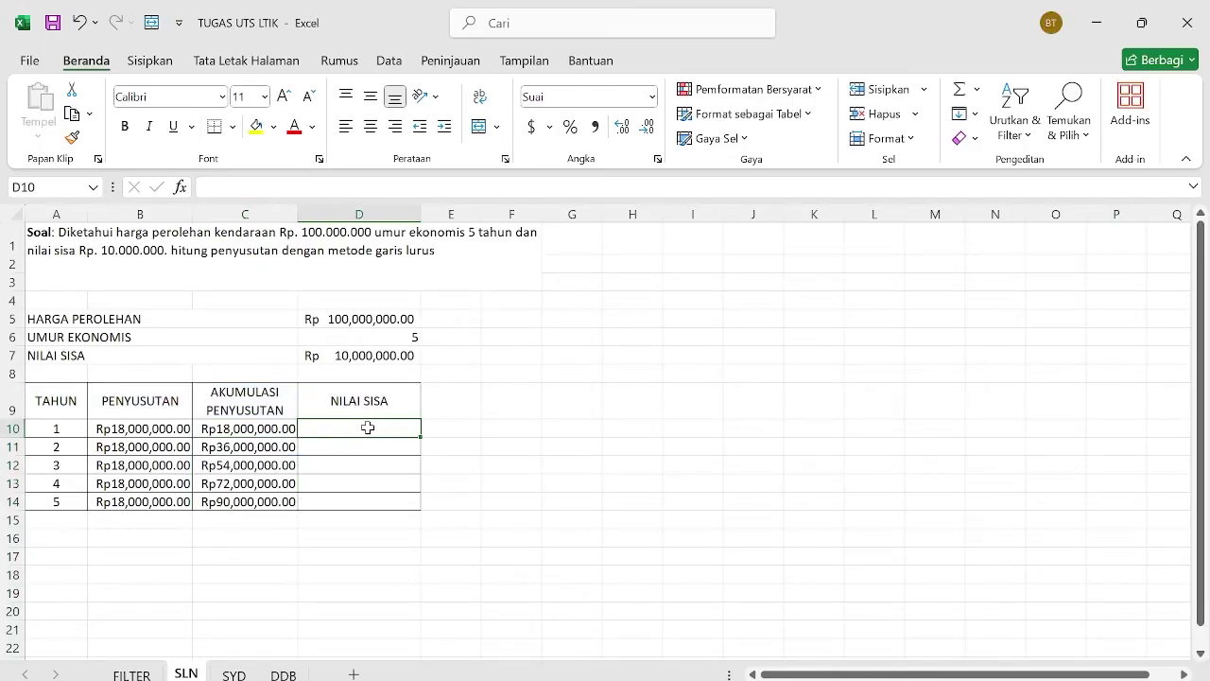
pyautogui.write('=')
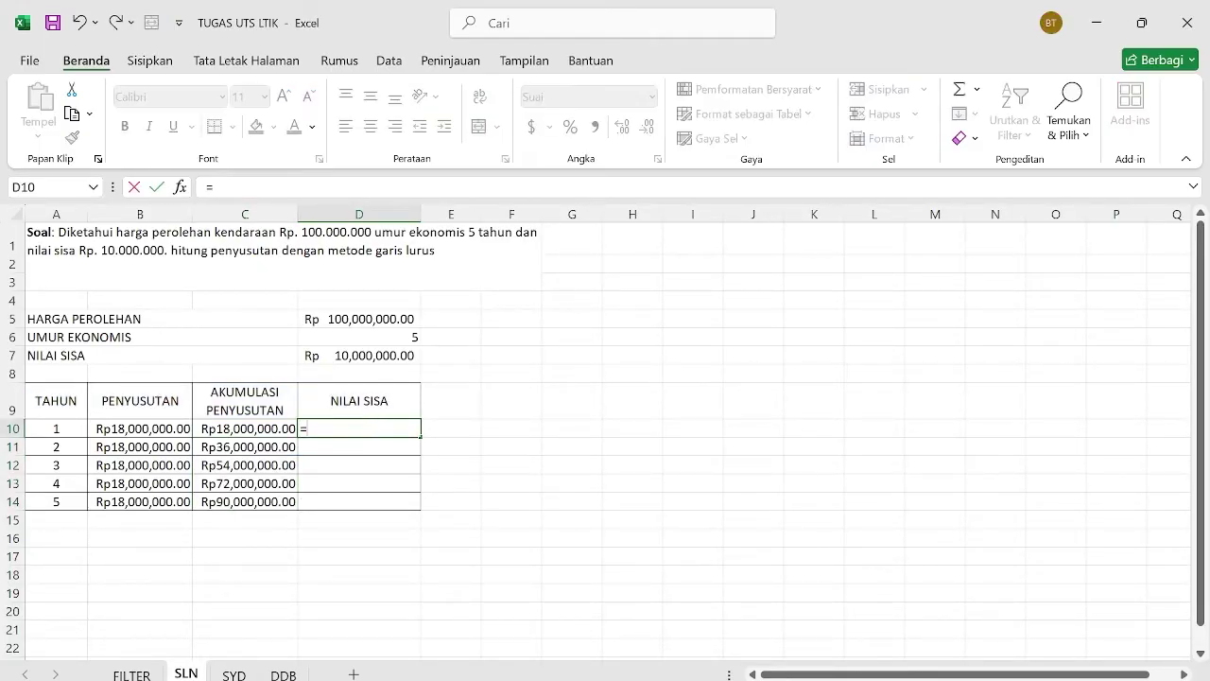
pyautogui.click(362, 318)
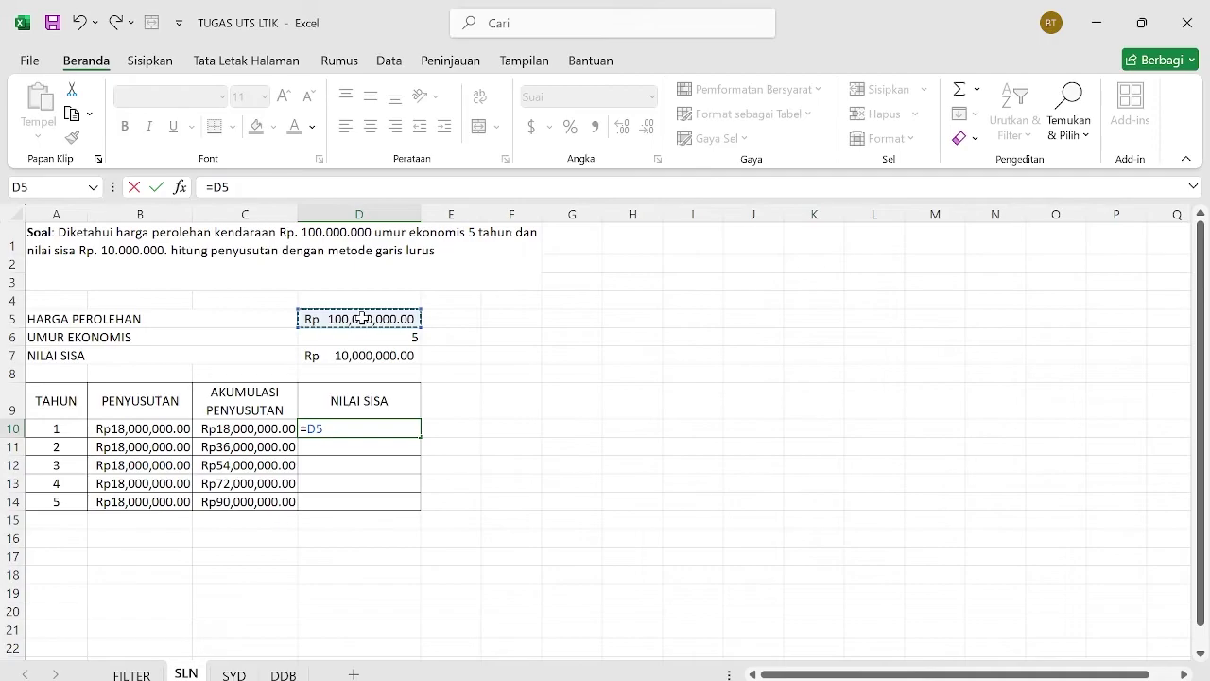
pyautogui.press('F4')
pyautogui.write('-')
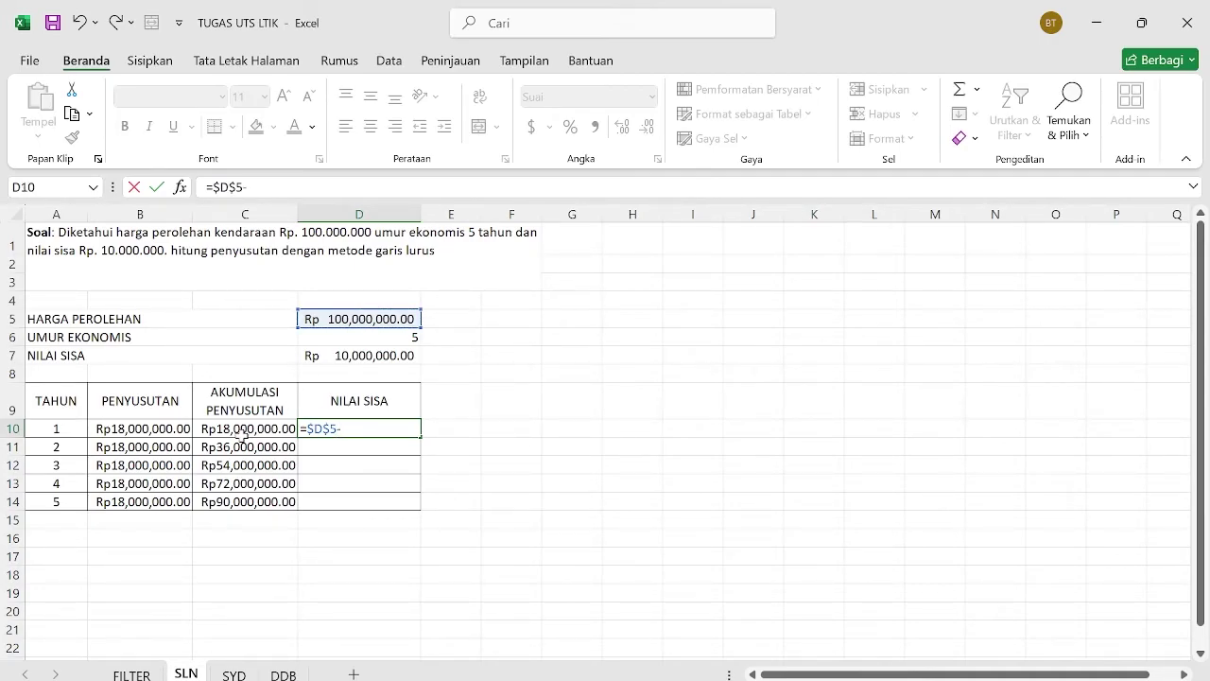
pyautogui.click(239, 429)
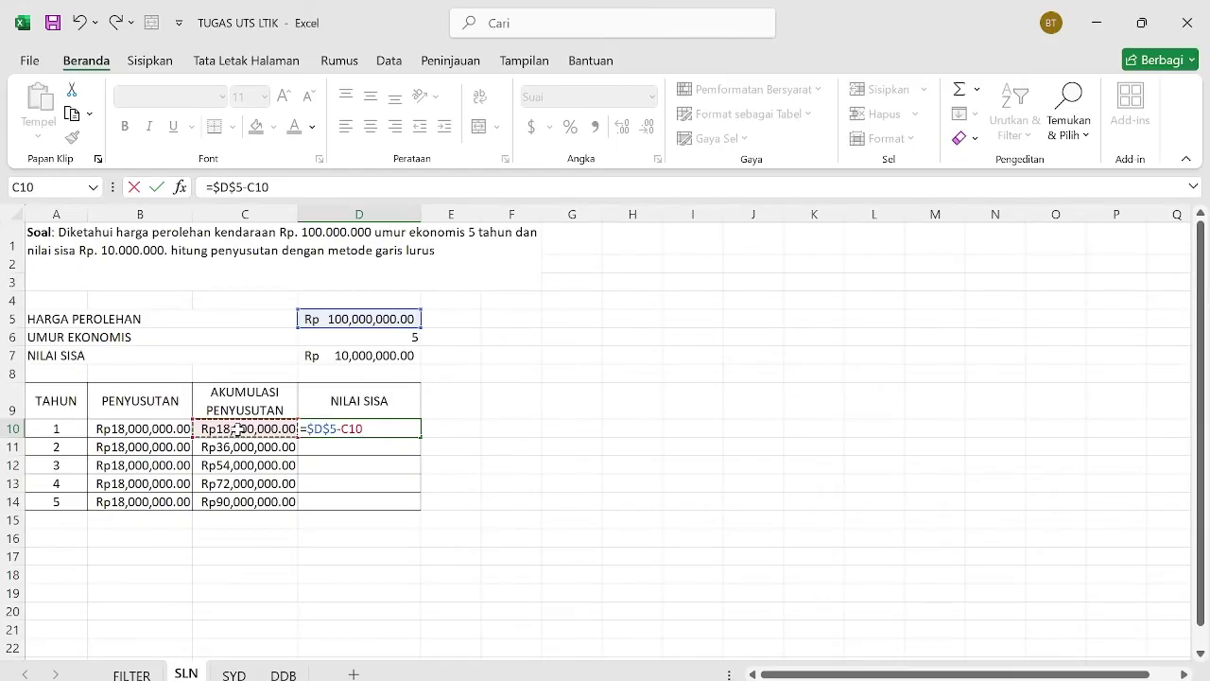
pyautogui.press('Return')
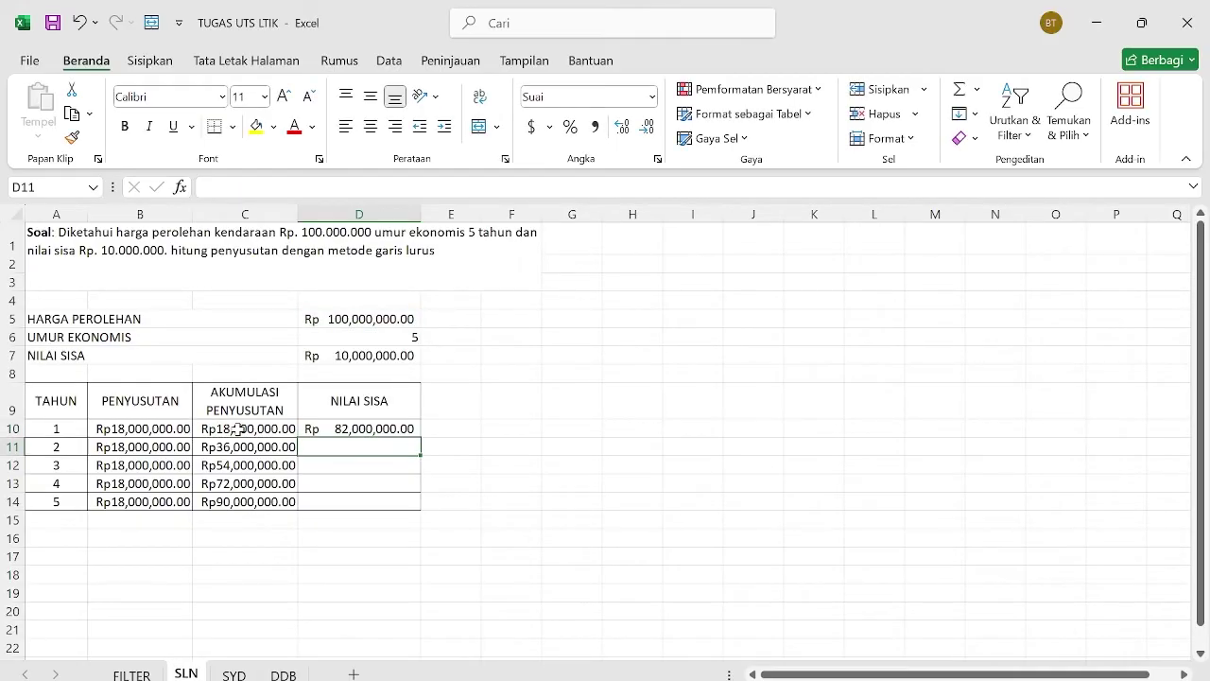
pyautogui.click(356, 430)
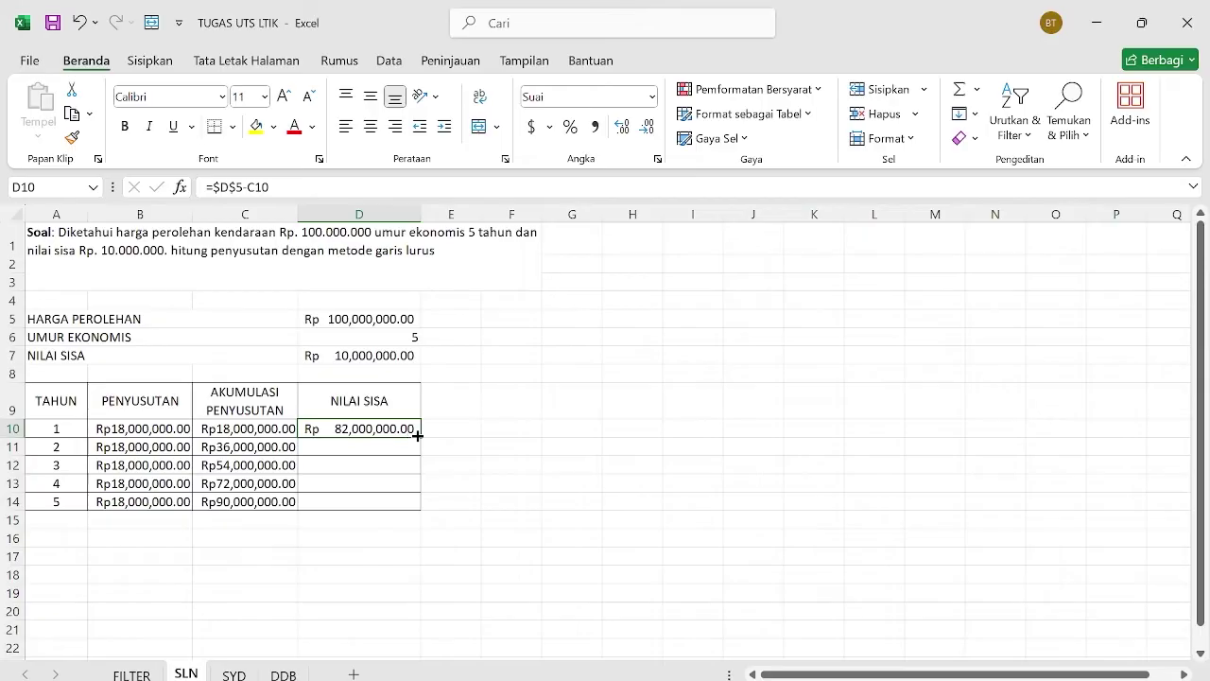
pyautogui.moveTo(420, 436); pyautogui.dragTo(401, 506)
pyautogui.click(505, 443)
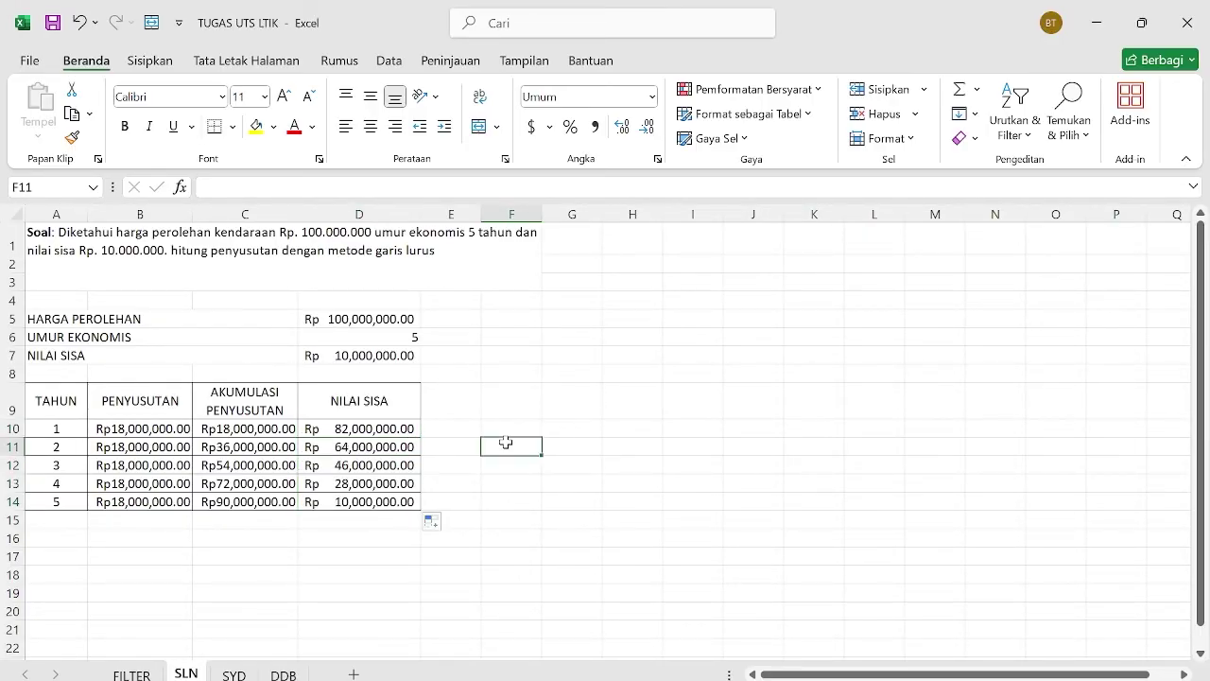
# On the SYD sheet, begin an SYD formula in B10 with the absolute reference $D$5 as the cost
pyautogui.click(234, 675)
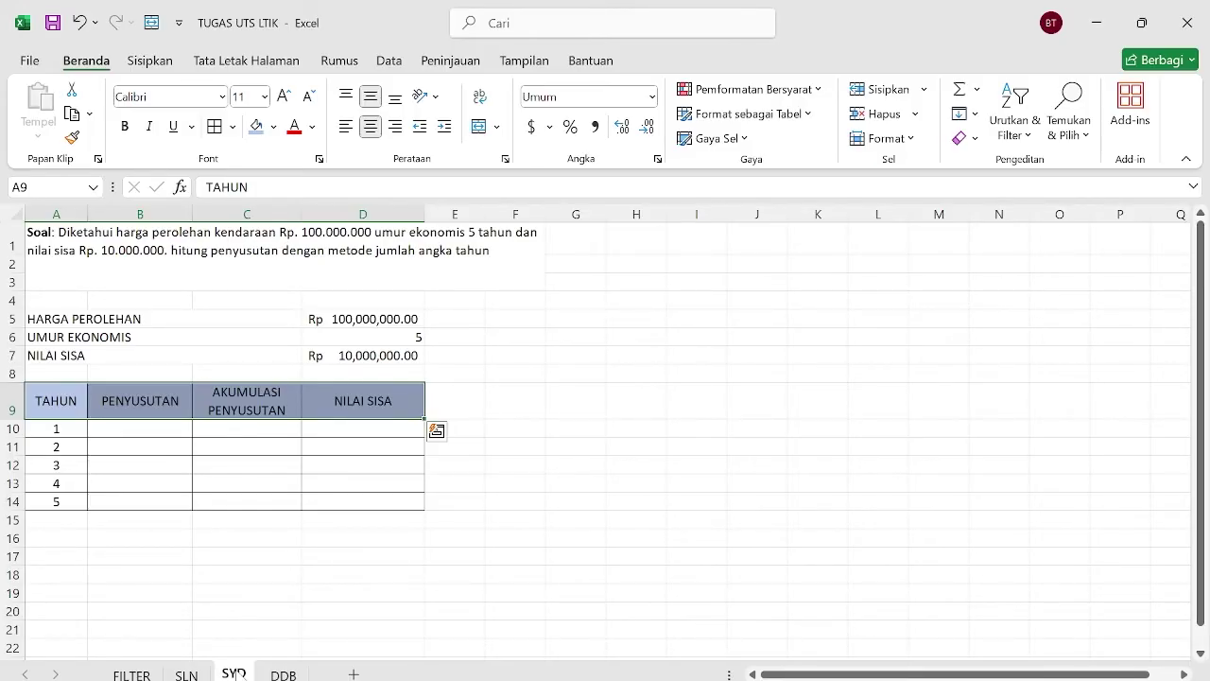
pyautogui.click(210, 468)
pyautogui.click(171, 429)
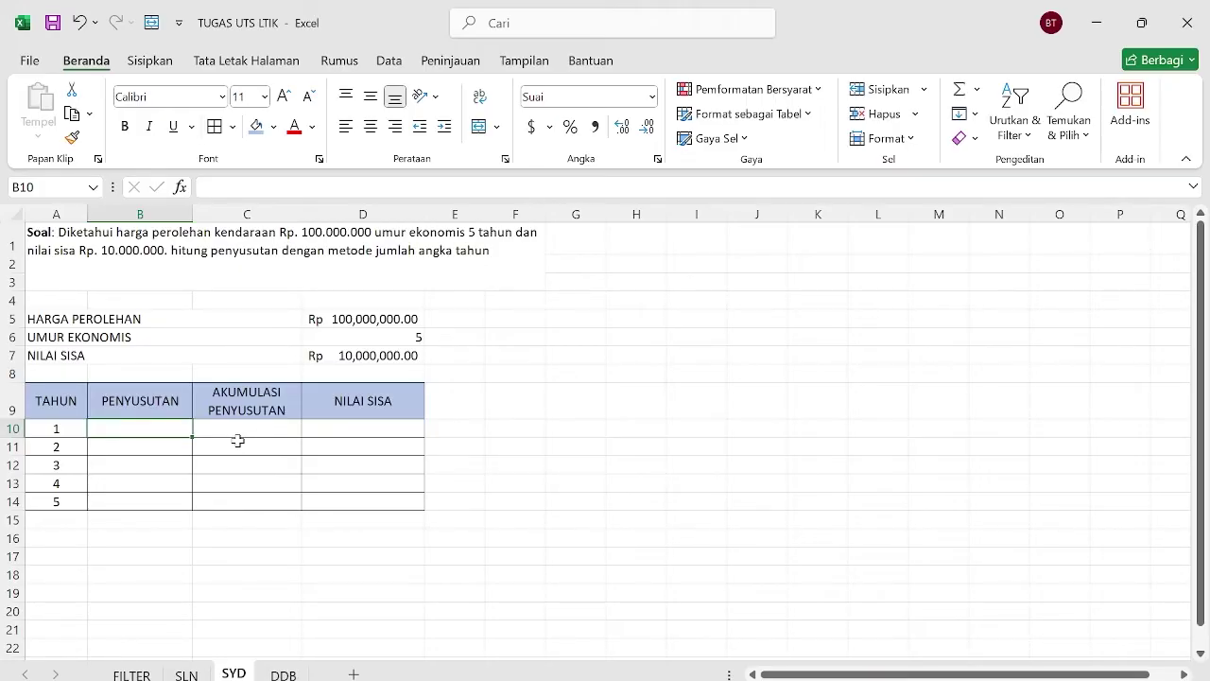
pyautogui.write('=')
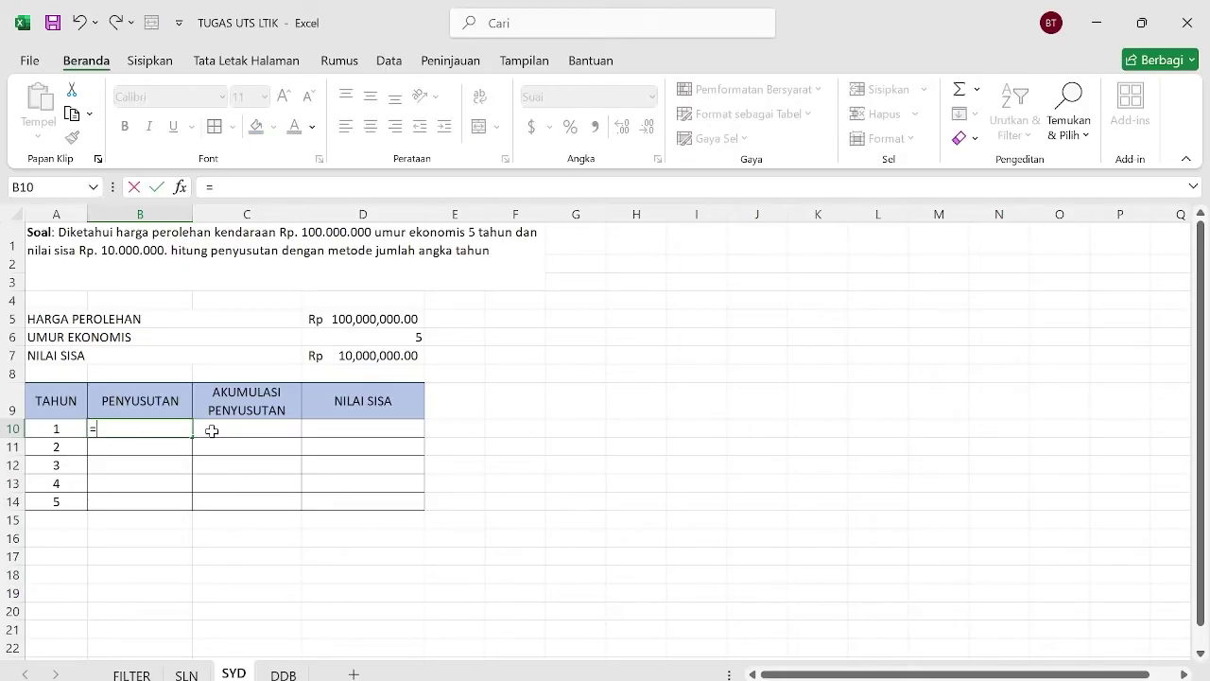
pyautogui.write('st')
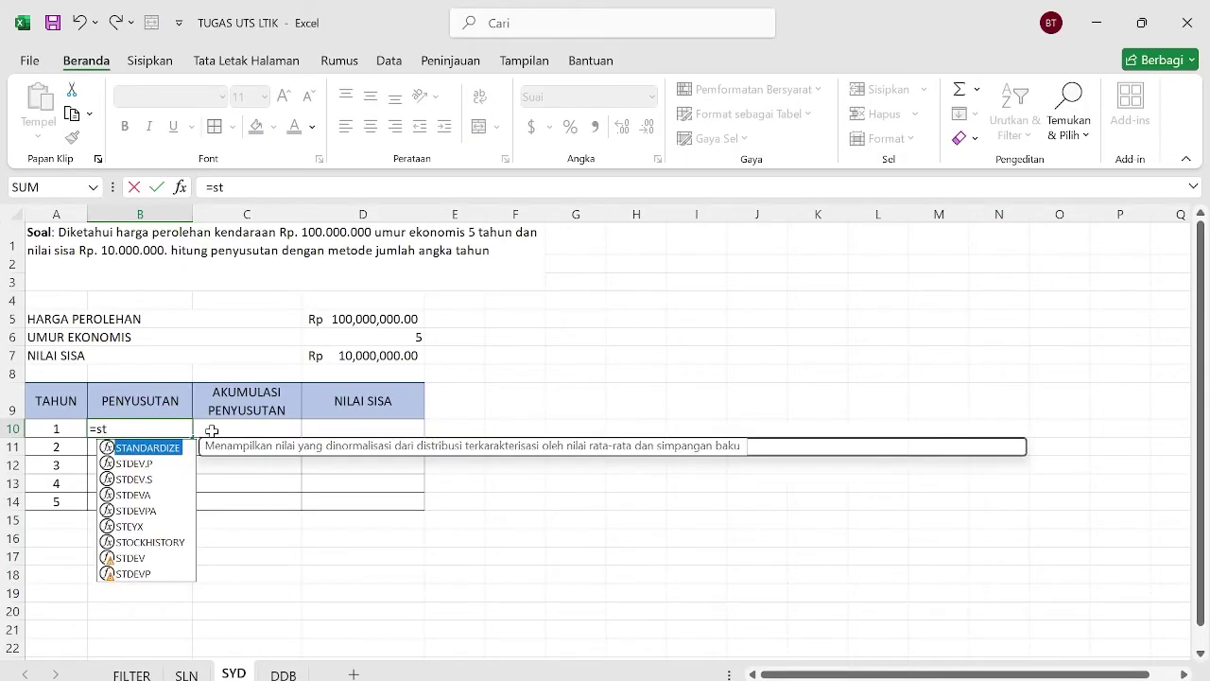
pyautogui.press('BackSpace')
pyautogui.write('y')
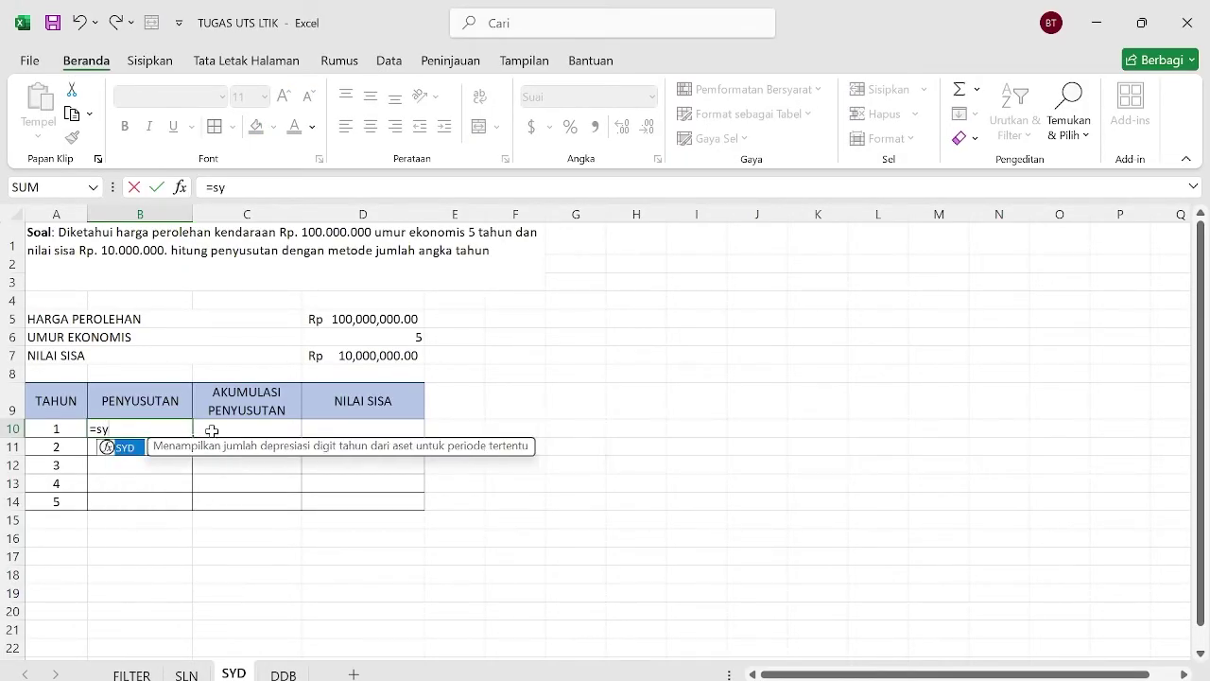
pyautogui.doubleClick(140, 450)
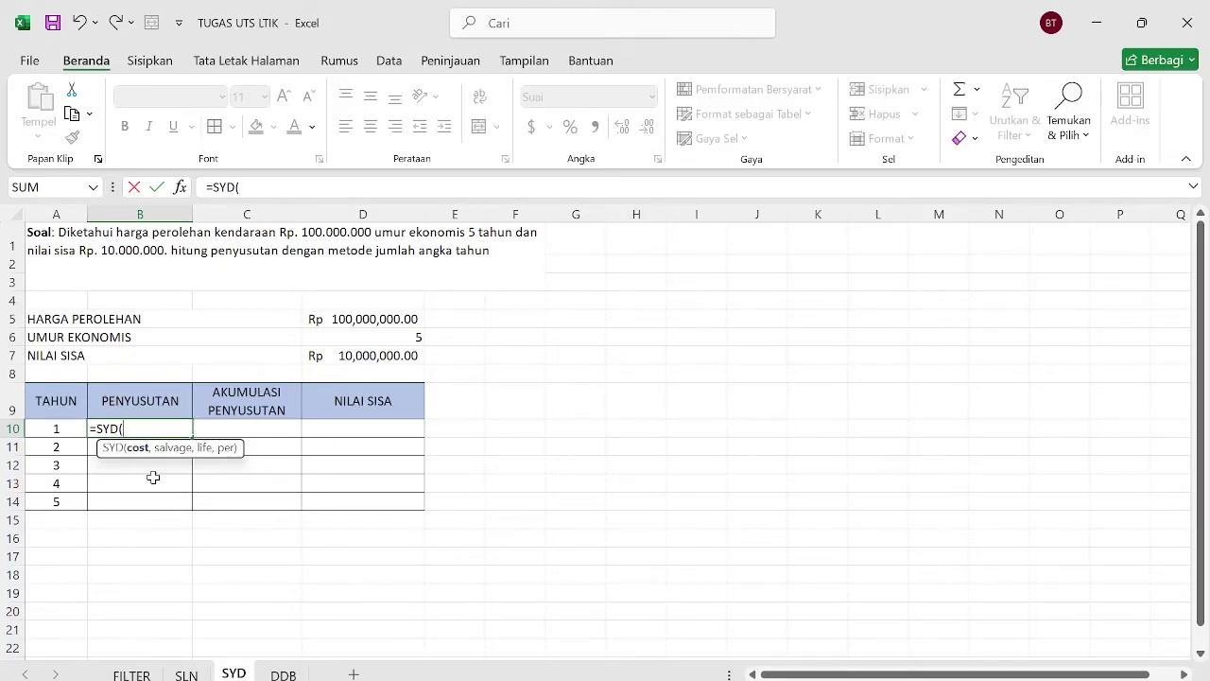
pyautogui.click(376, 314)
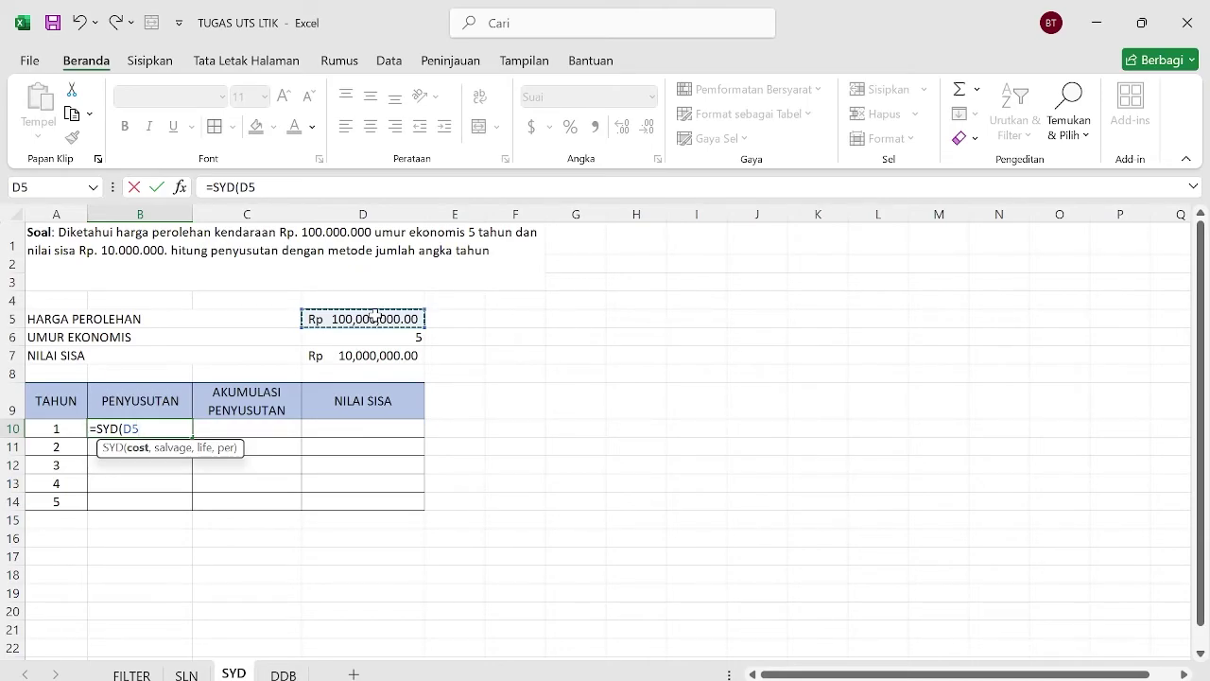
pyautogui.press('F4')
pyautogui.write(',')
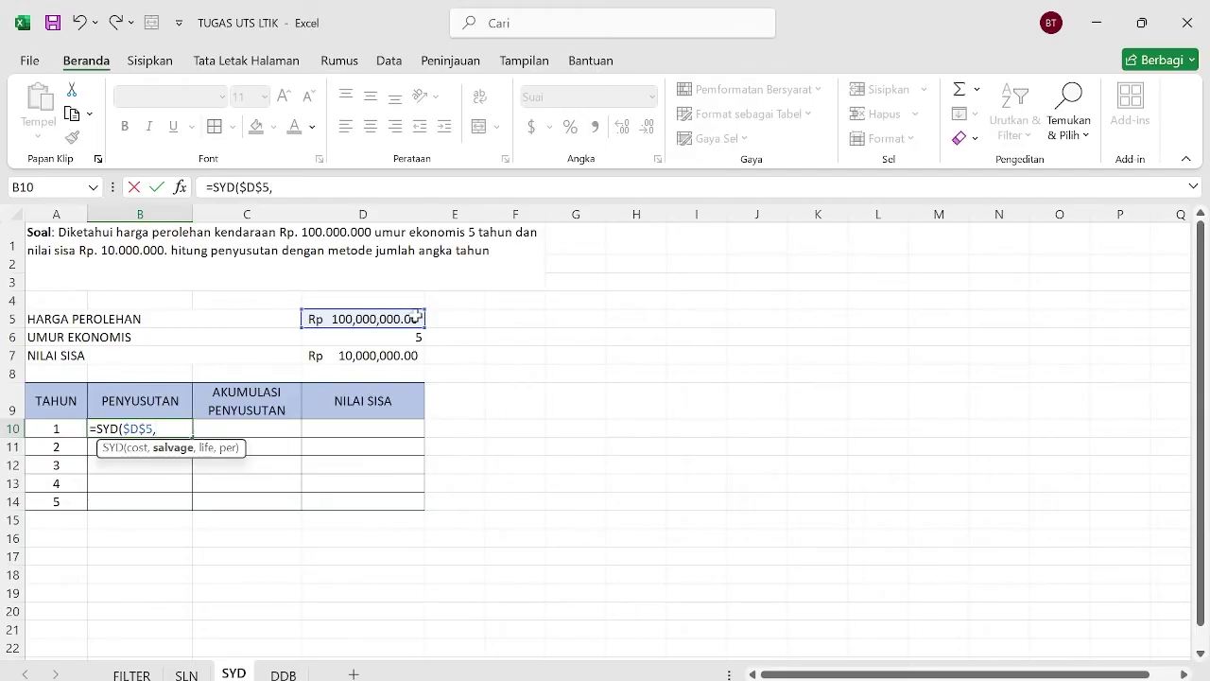
# Add $D$7 as the salvage and $D$6 as the life to B10's SYD formula
pyautogui.click(365, 355)
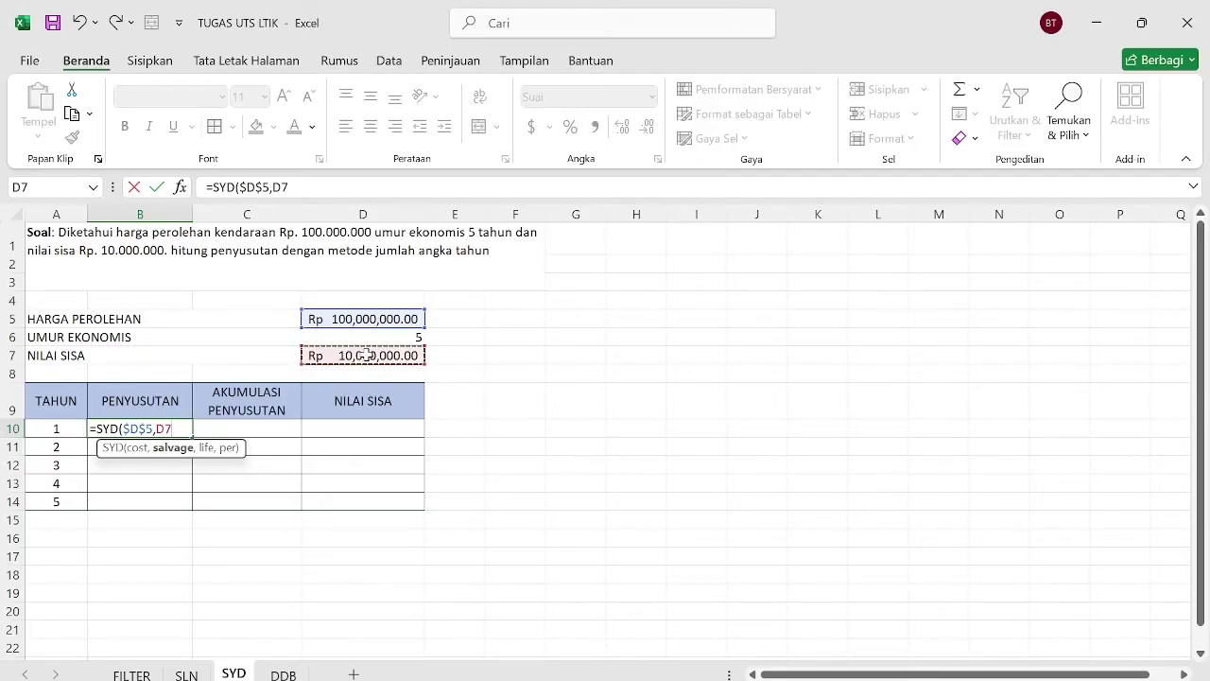
pyautogui.press('F4')
pyautogui.write(',')
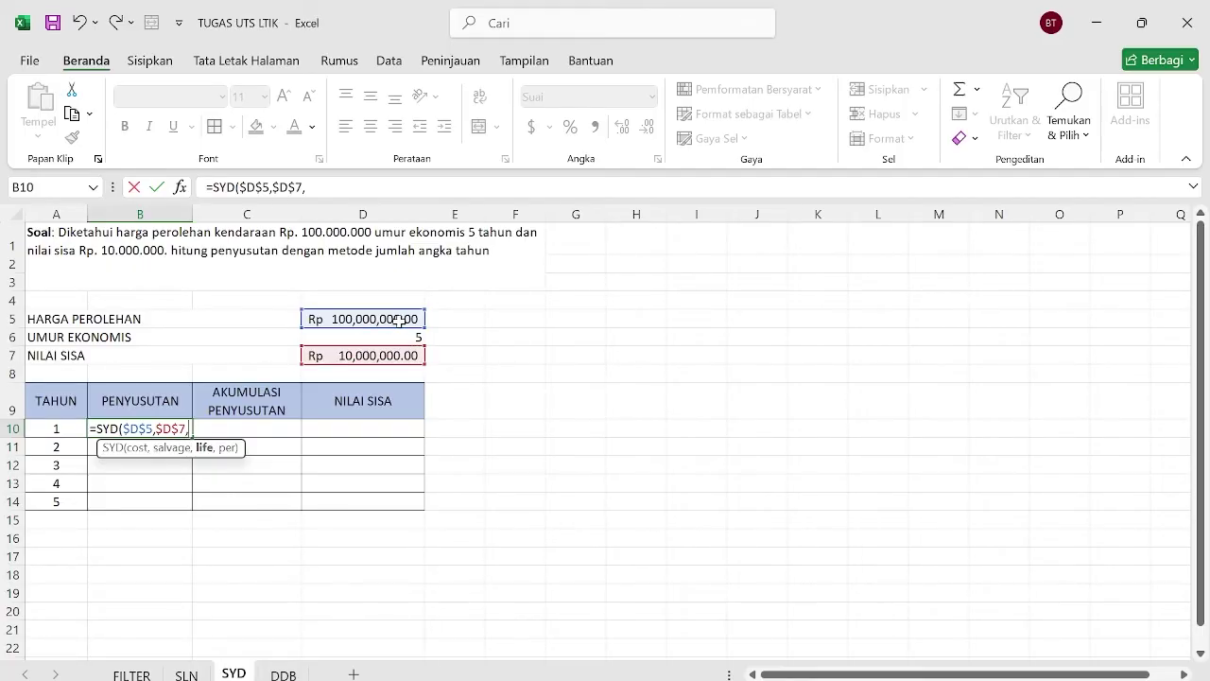
pyautogui.click(385, 339)
pyautogui.press('F4')
pyautogui.press('F4')
pyautogui.press('F4')
pyautogui.press('F4')
pyautogui.press('F4')
pyautogui.write(',')
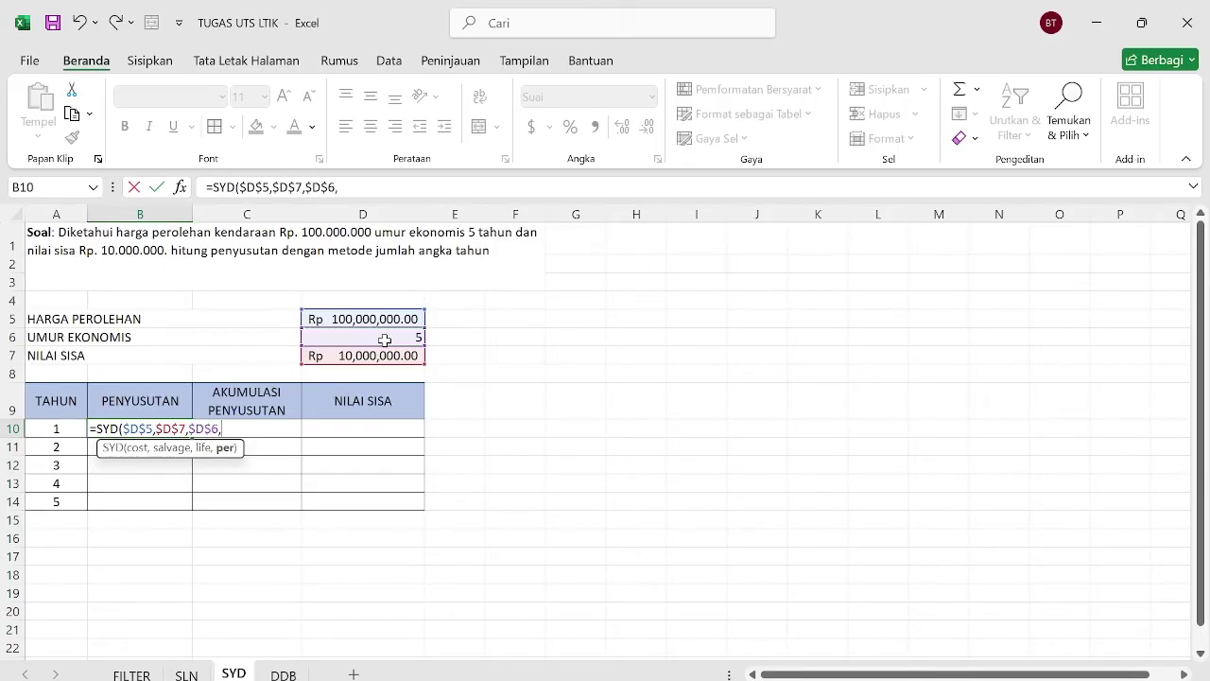
# Complete B10's SYD formula with the relative reference A10 as the period, and copy it down to B14
pyautogui.click(60, 429)
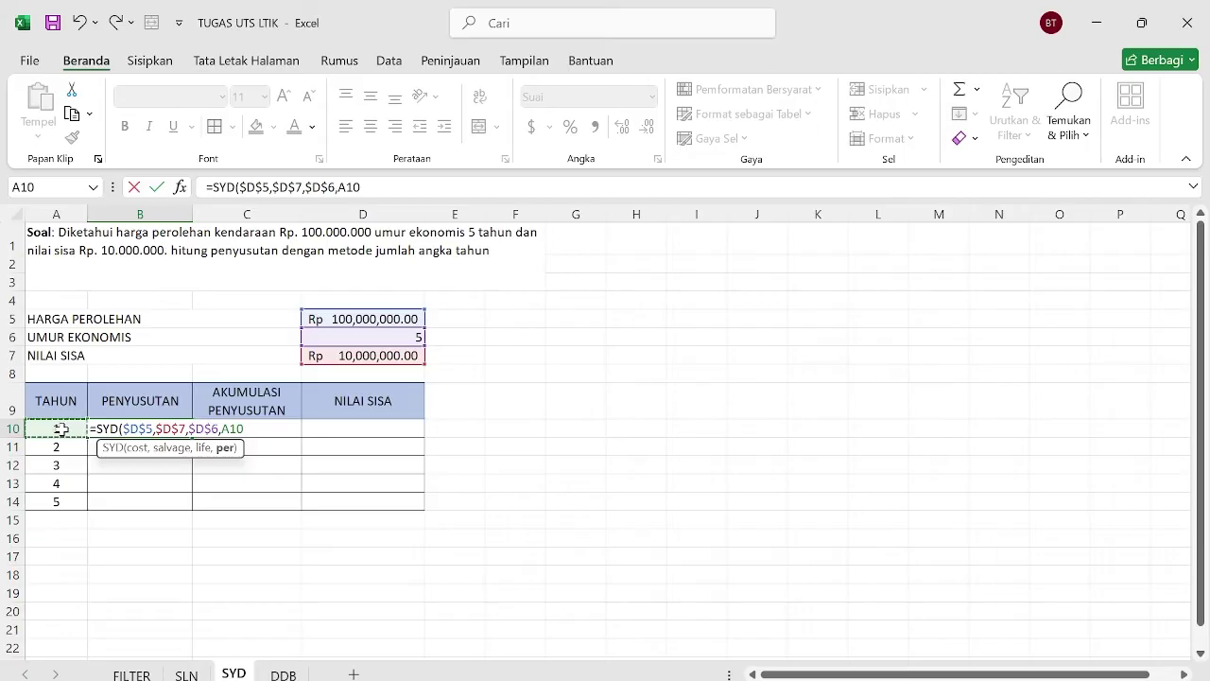
pyautogui.write(')')
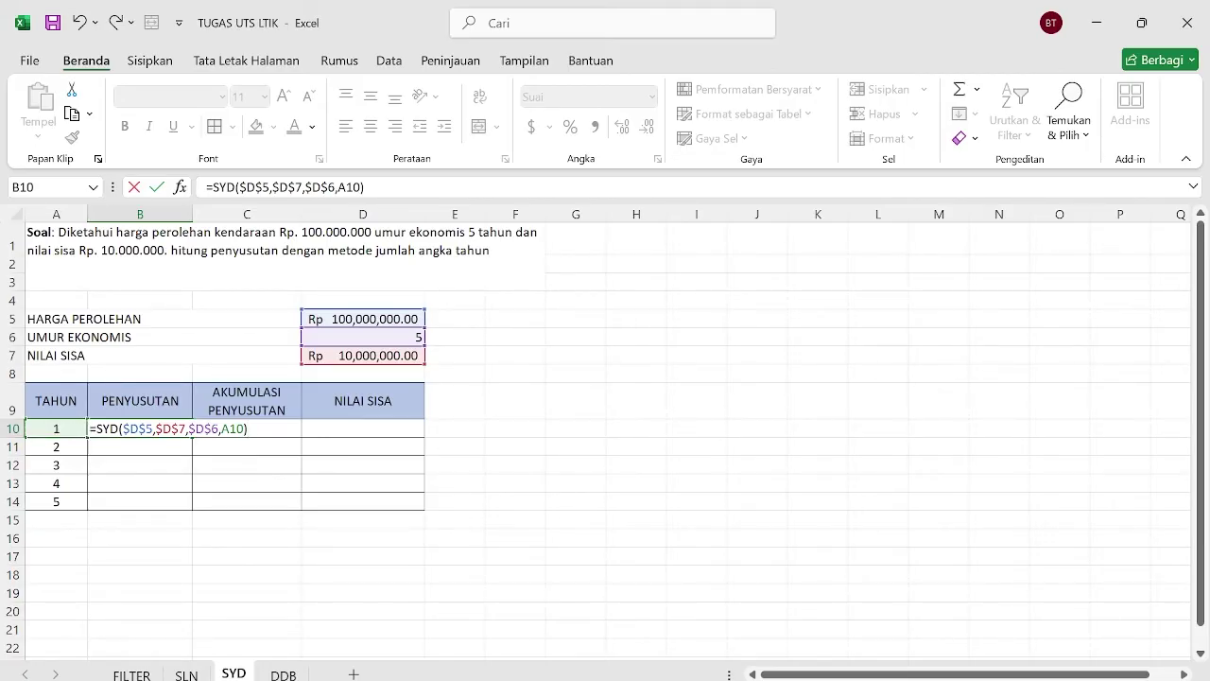
pyautogui.press('Return')
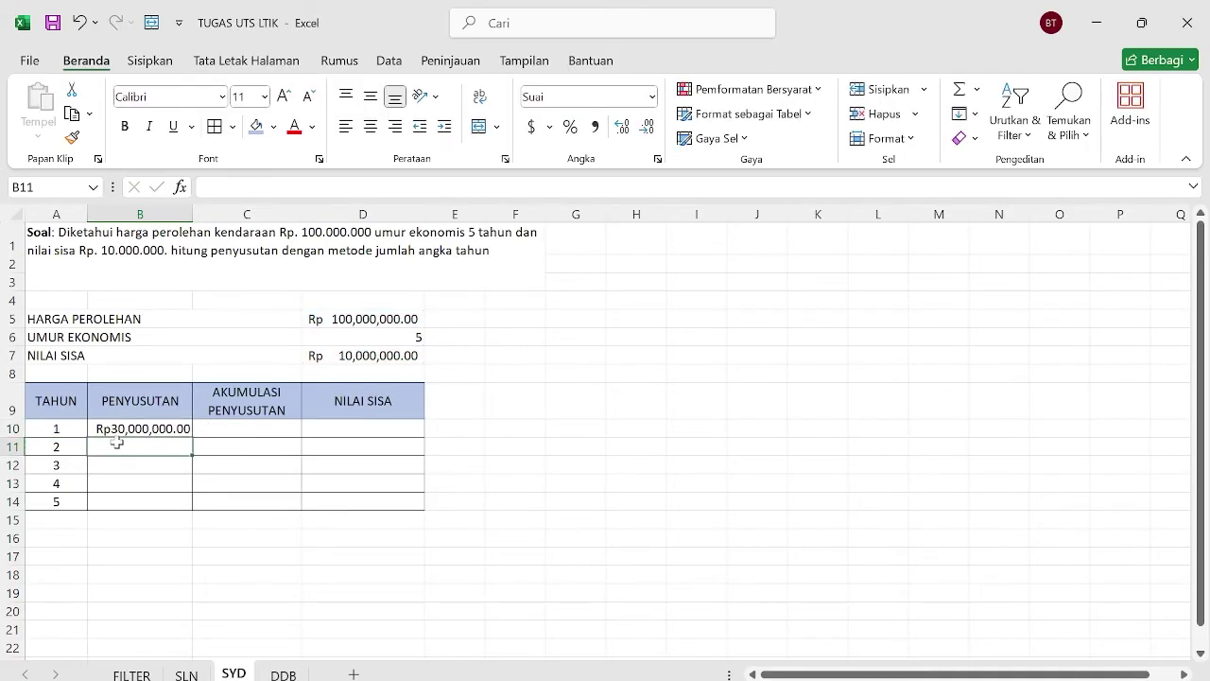
pyautogui.click(137, 426)
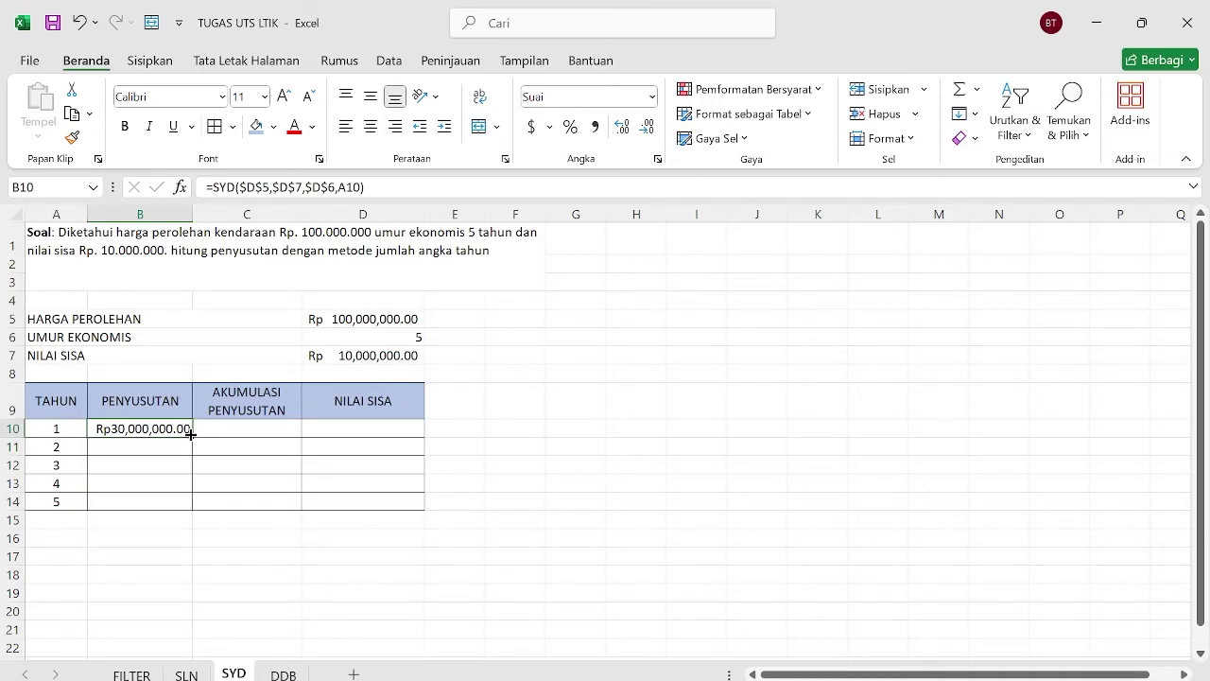
pyautogui.moveTo(191, 433); pyautogui.dragTo(178, 507)
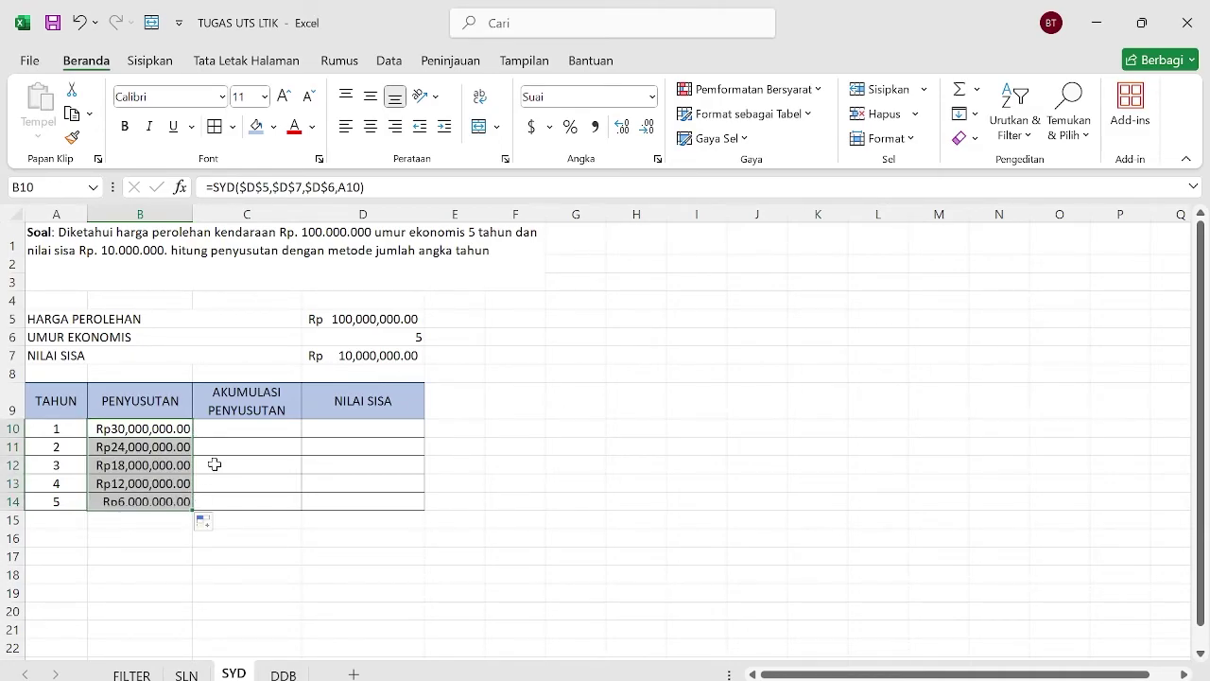
# Enter =B10 in C10 of the SYD sheet as the first year's accumulated depreciation
pyautogui.click(148, 433)
pyautogui.click(221, 428)
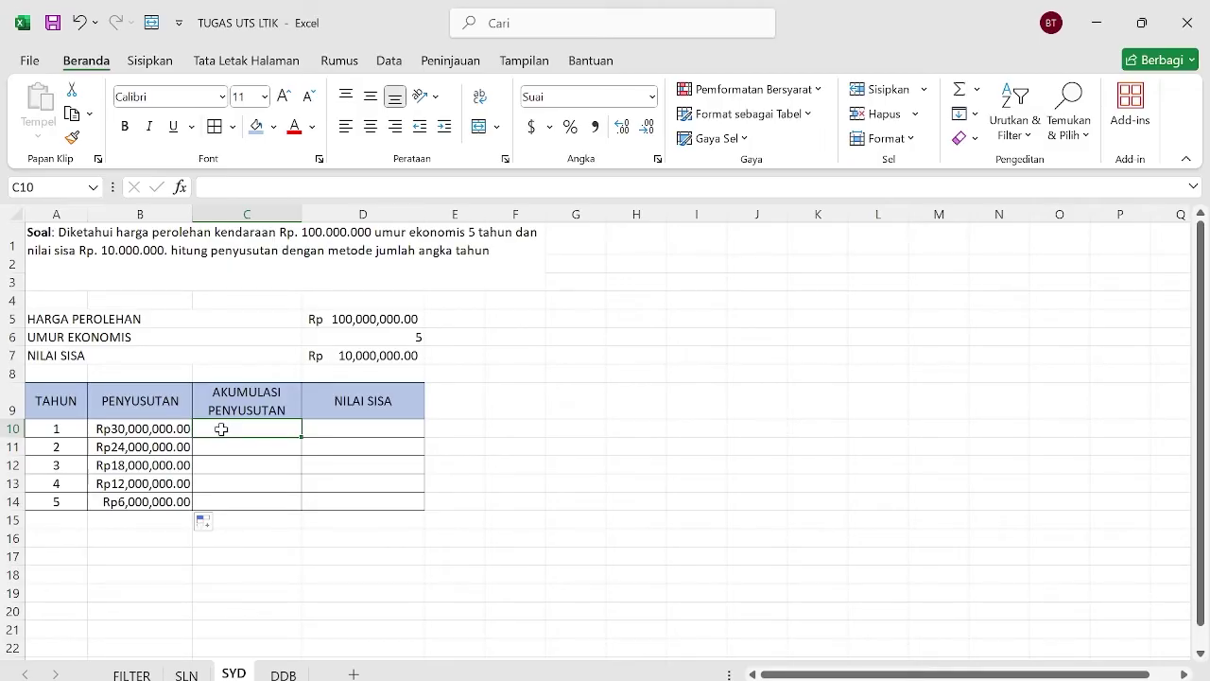
pyautogui.write('=')
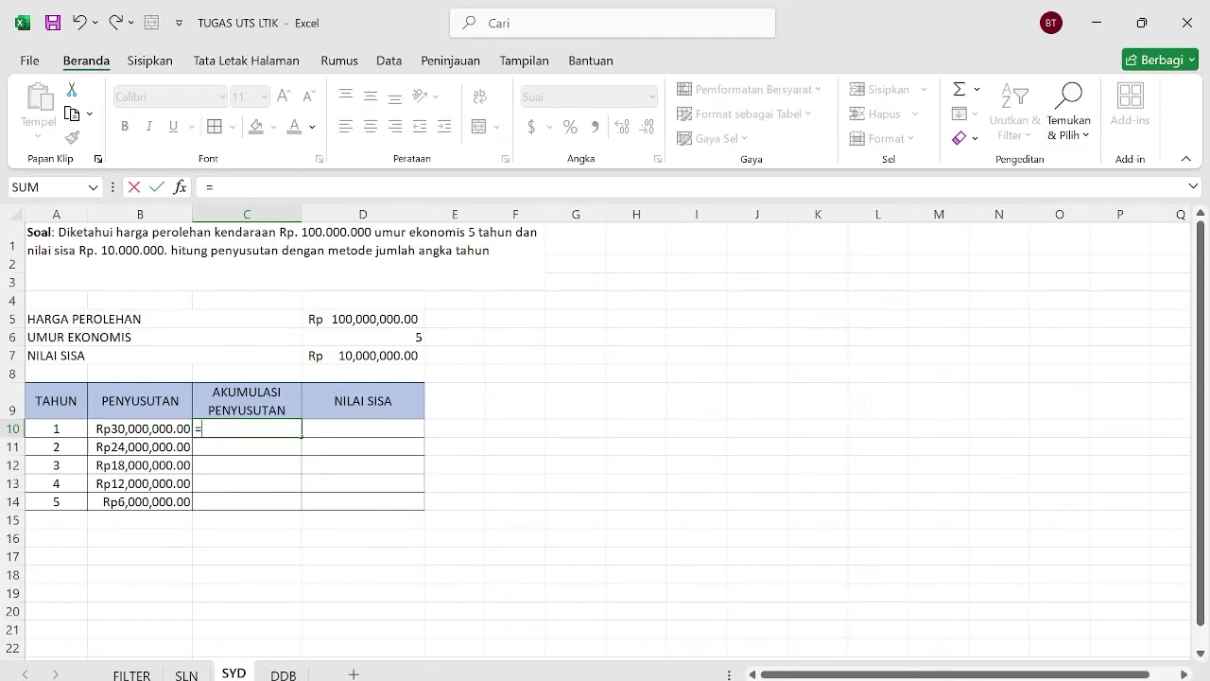
pyautogui.click(142, 429)
pyautogui.press('Return')
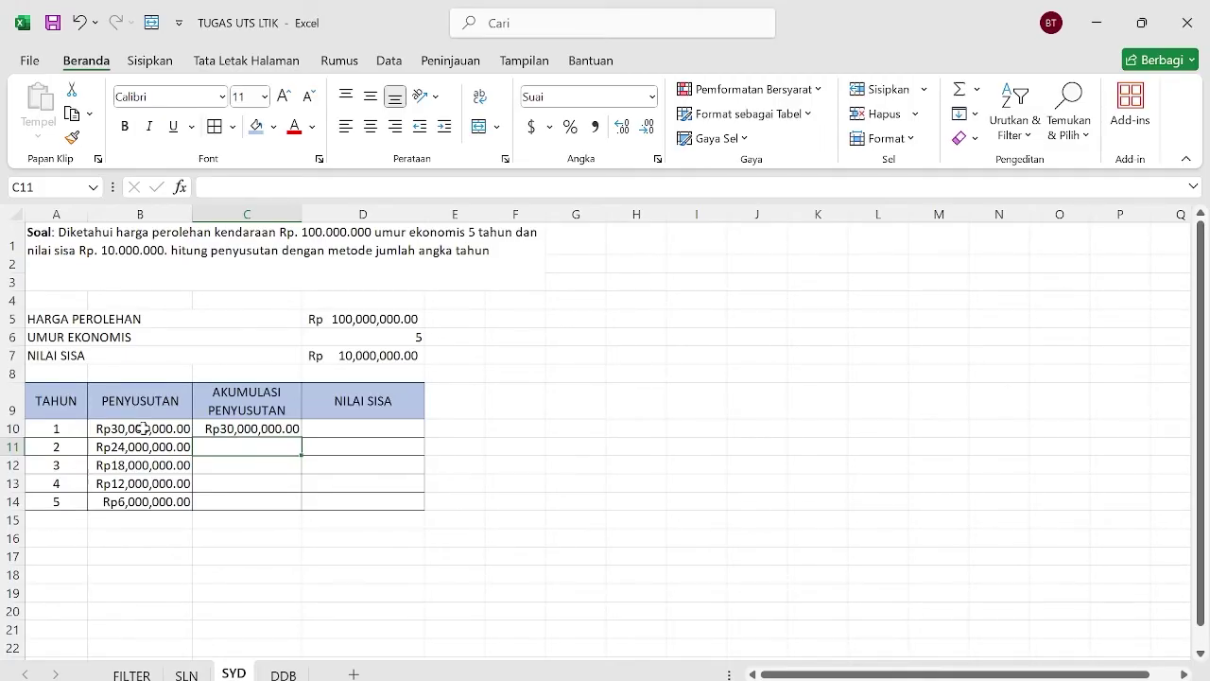
# Enter =B11+C10 in C11 of the SYD sheet as the second year's accumulated depreciation
pyautogui.write('=')
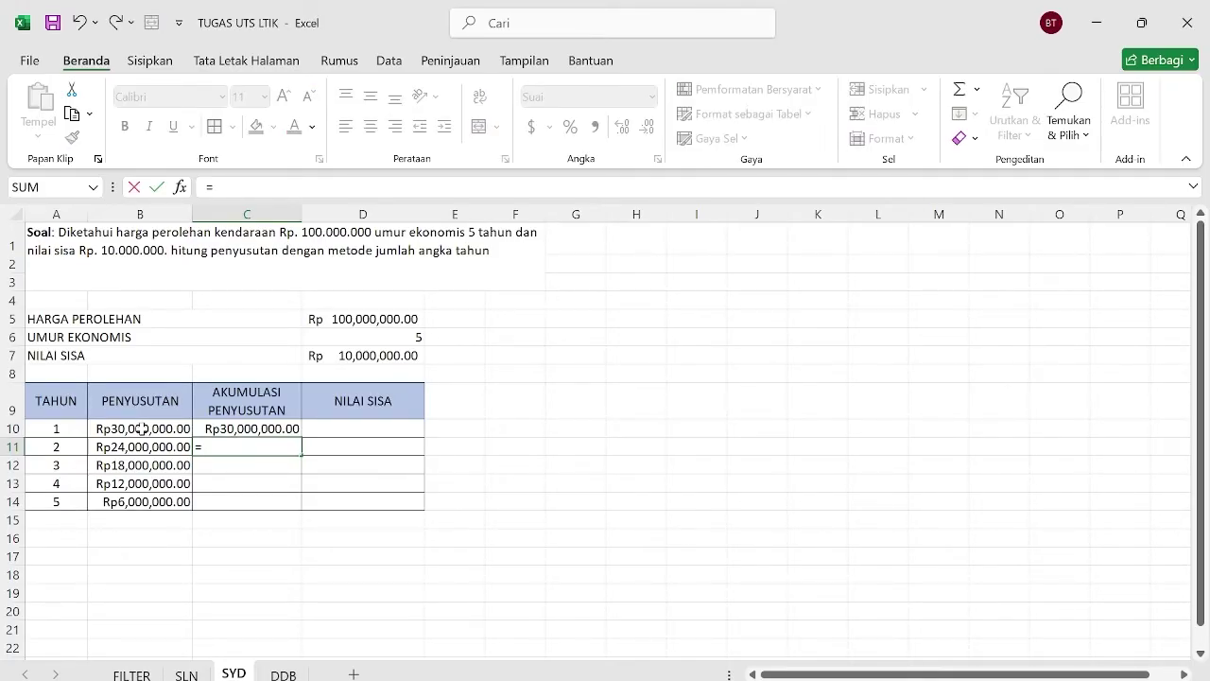
pyautogui.click(133, 446)
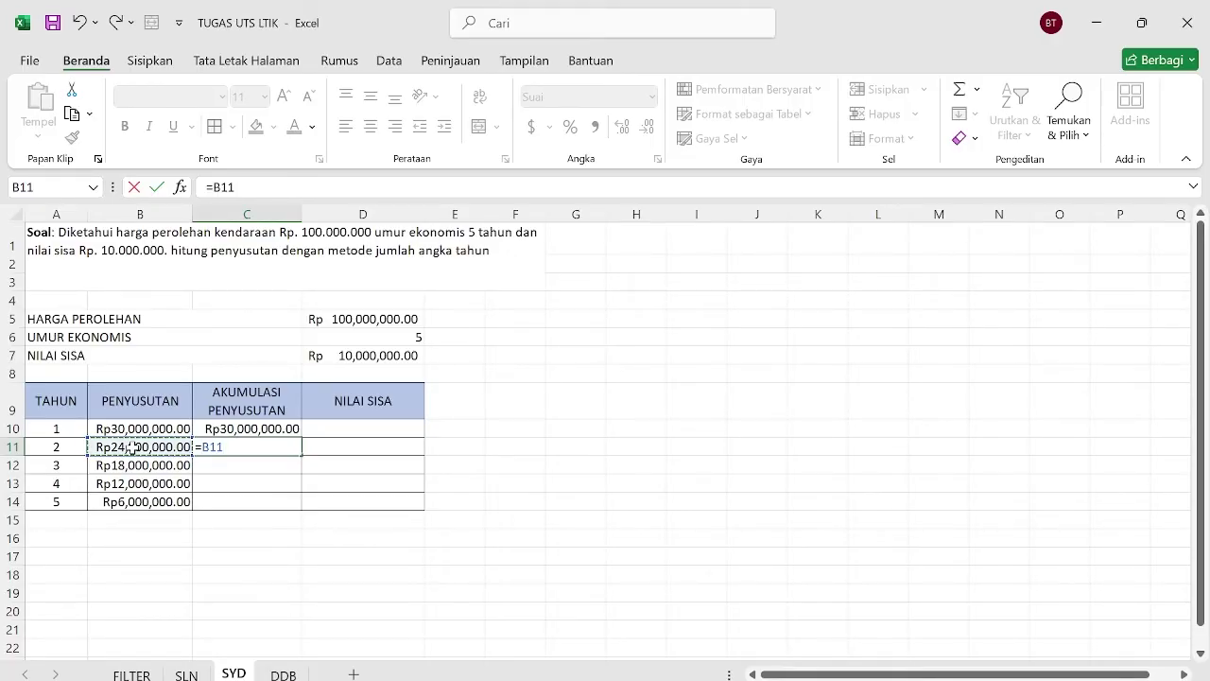
pyautogui.write('+')
pyautogui.click(253, 430)
pyautogui.press('Return')
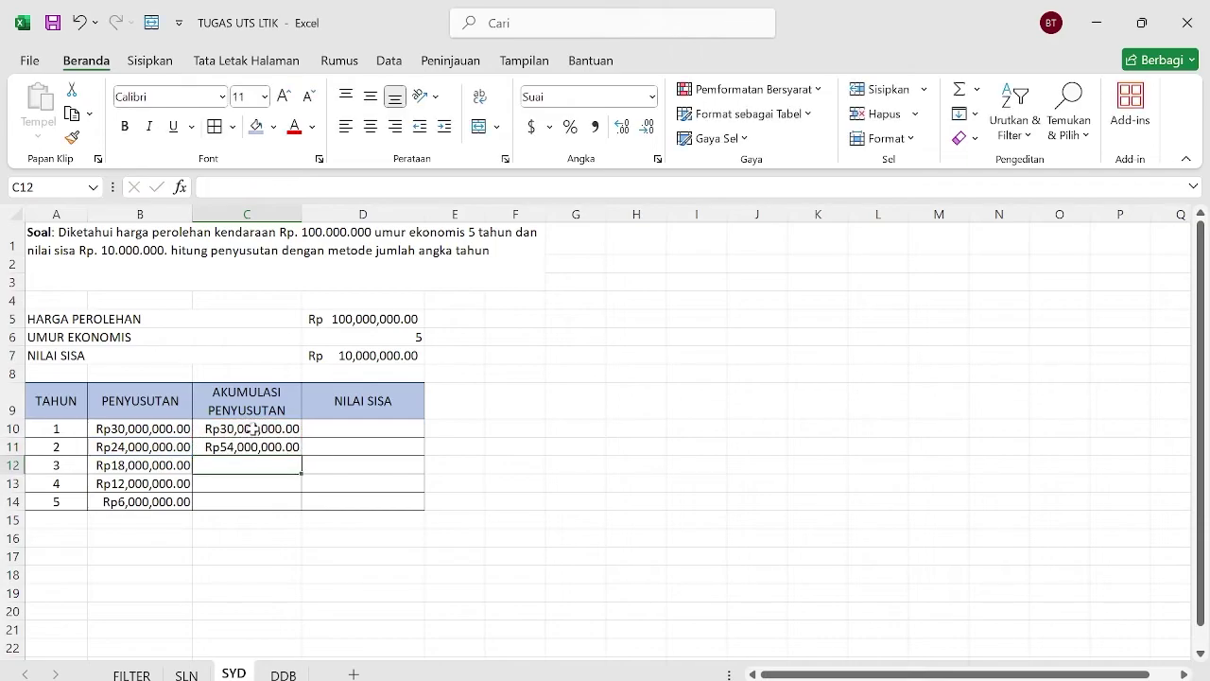
# Copy C11's formula down to C14 on the SYD sheet, and enter =D5-B10 in D10 as the first year's remaining value
pyautogui.click(252, 446)
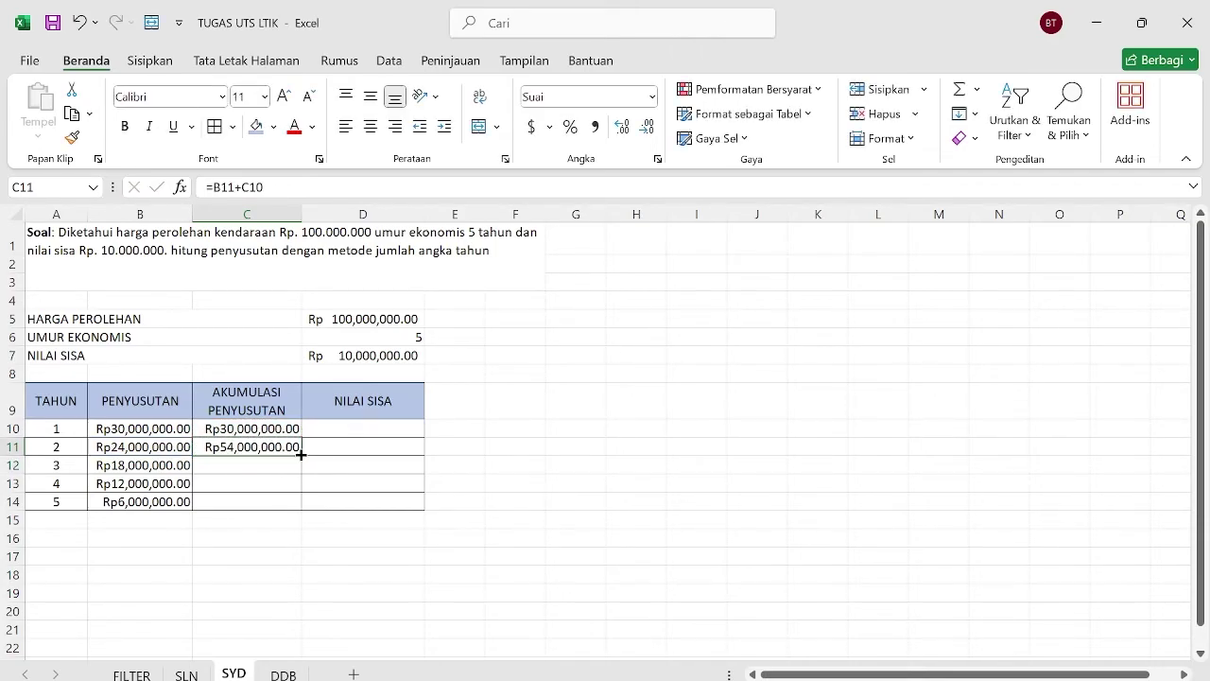
pyautogui.moveTo(302, 455); pyautogui.dragTo(292, 509)
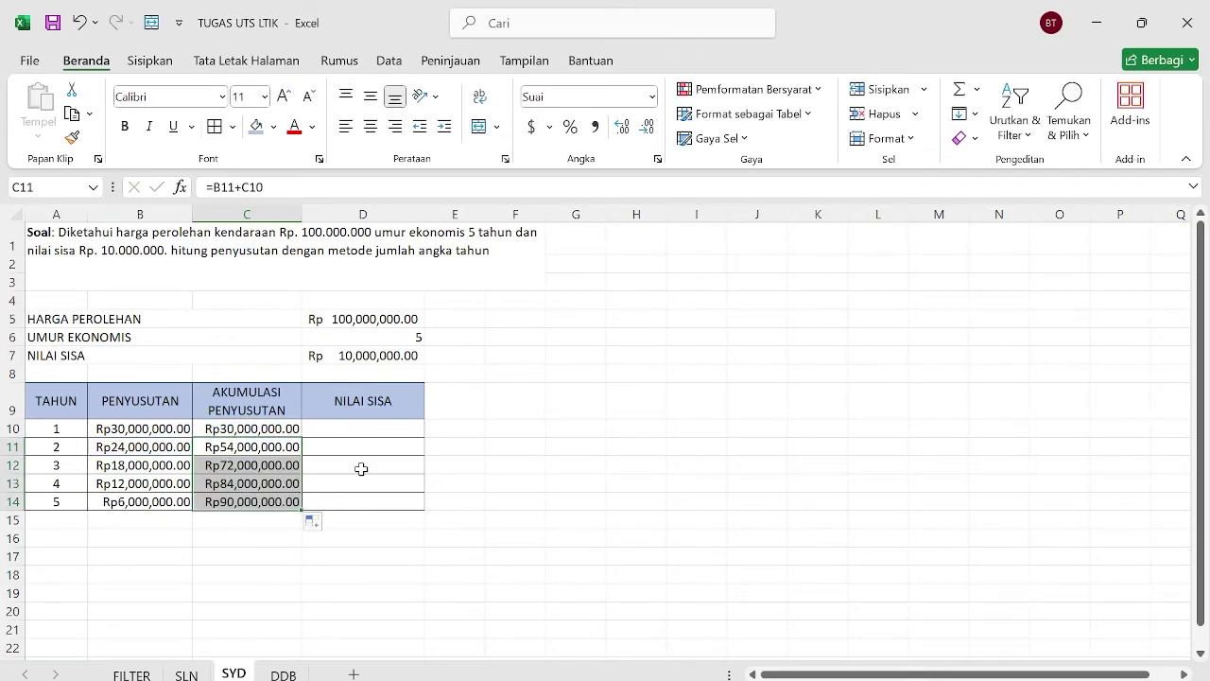
pyautogui.click(383, 431)
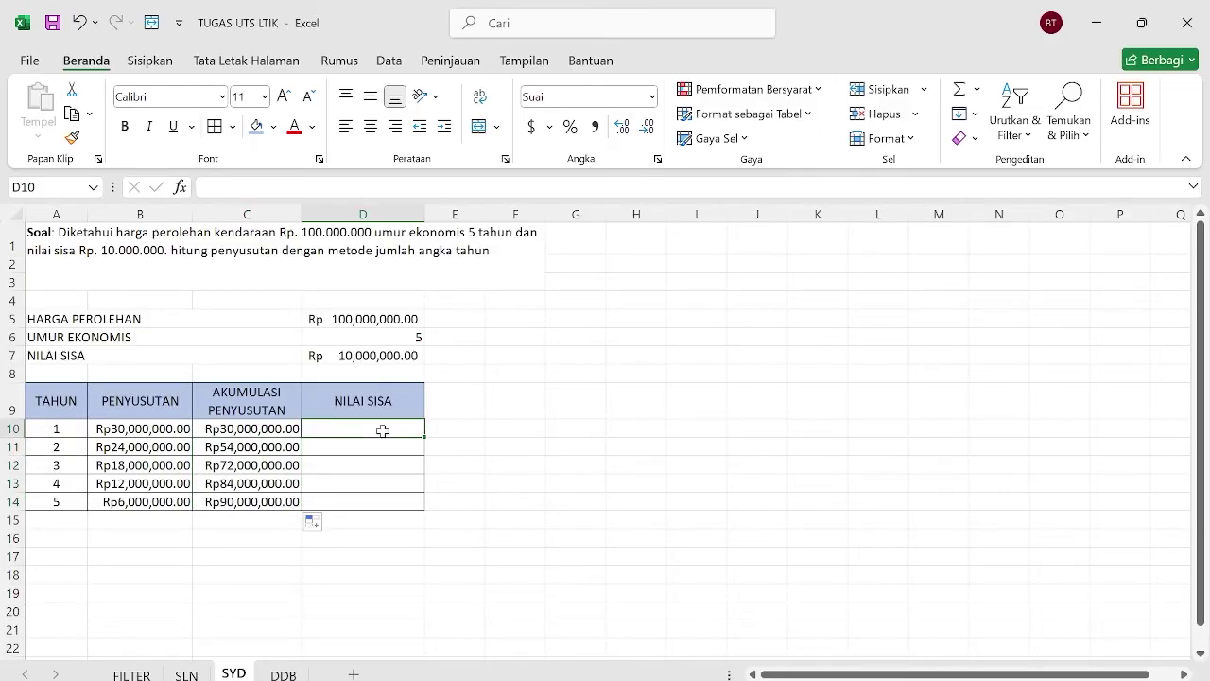
pyautogui.write('=')
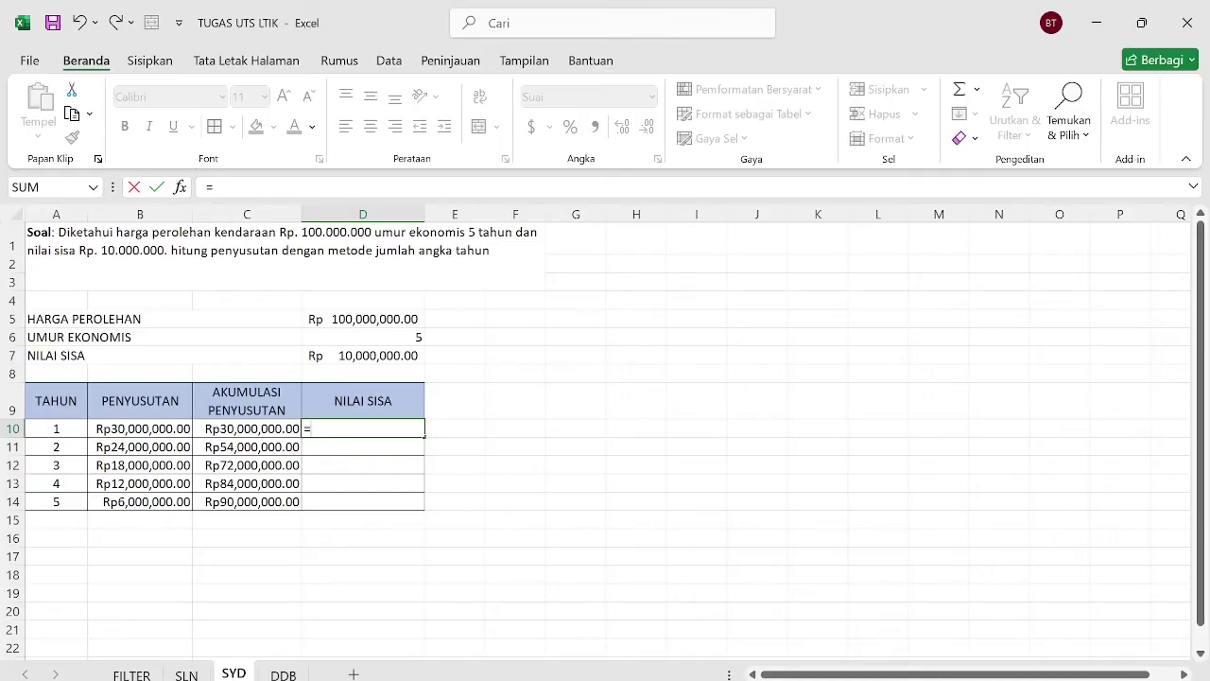
pyautogui.click(367, 319)
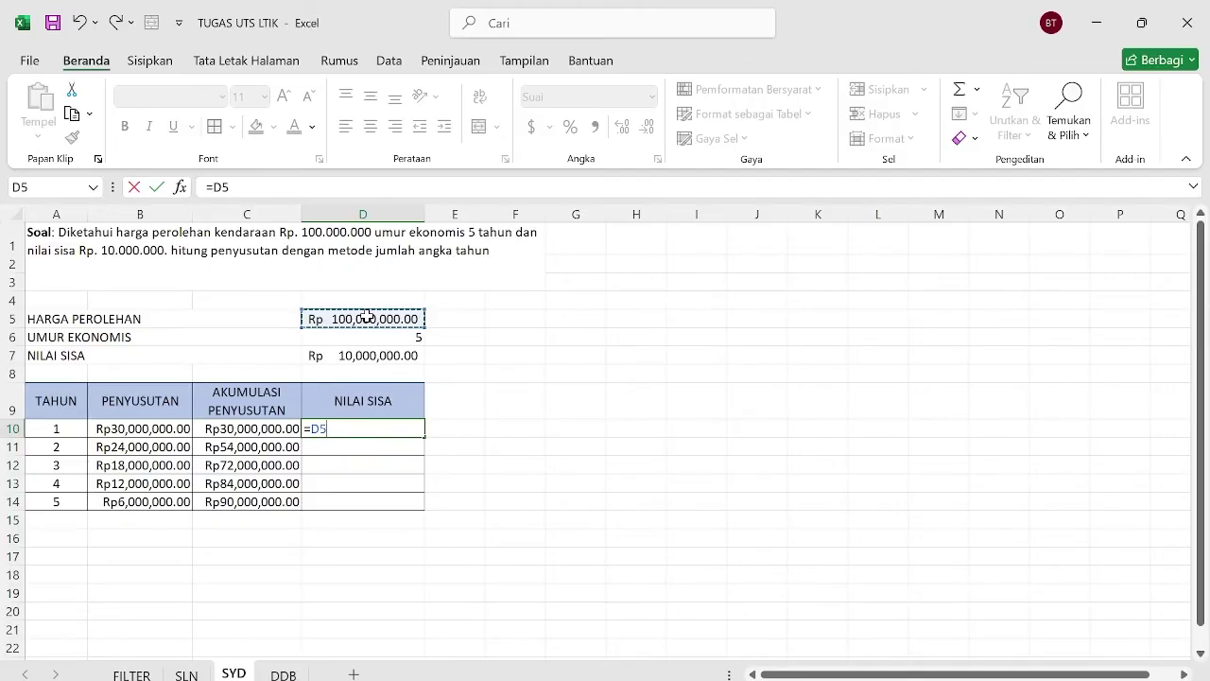
pyautogui.write('-')
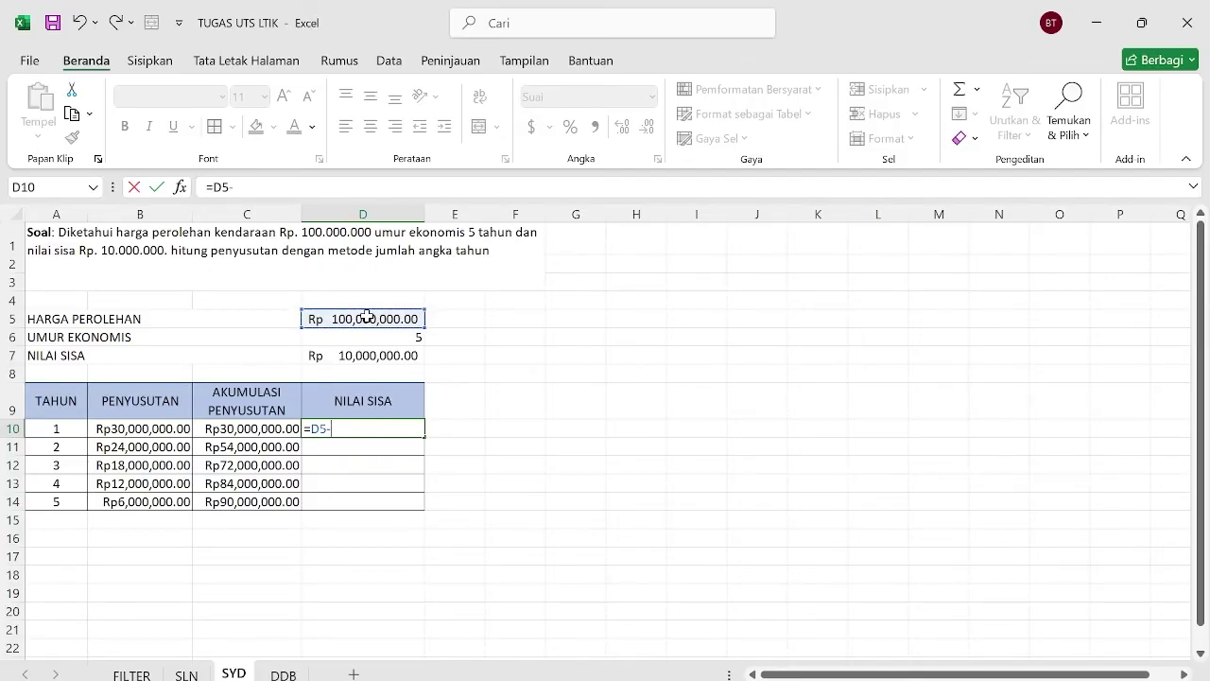
pyautogui.click(144, 427)
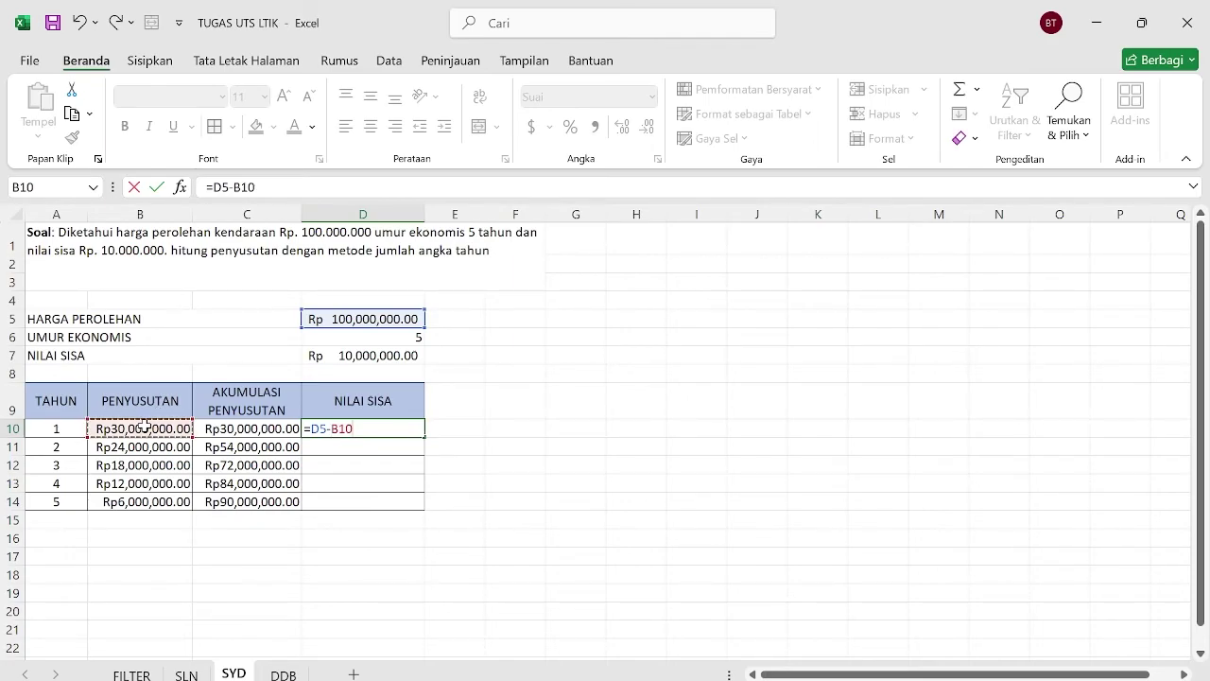
pyautogui.press('Return')
# Enter =D10-B11 in D11 of the SYD sheet as the second year's remaining value, and copy it down to D14
pyautogui.write('=')
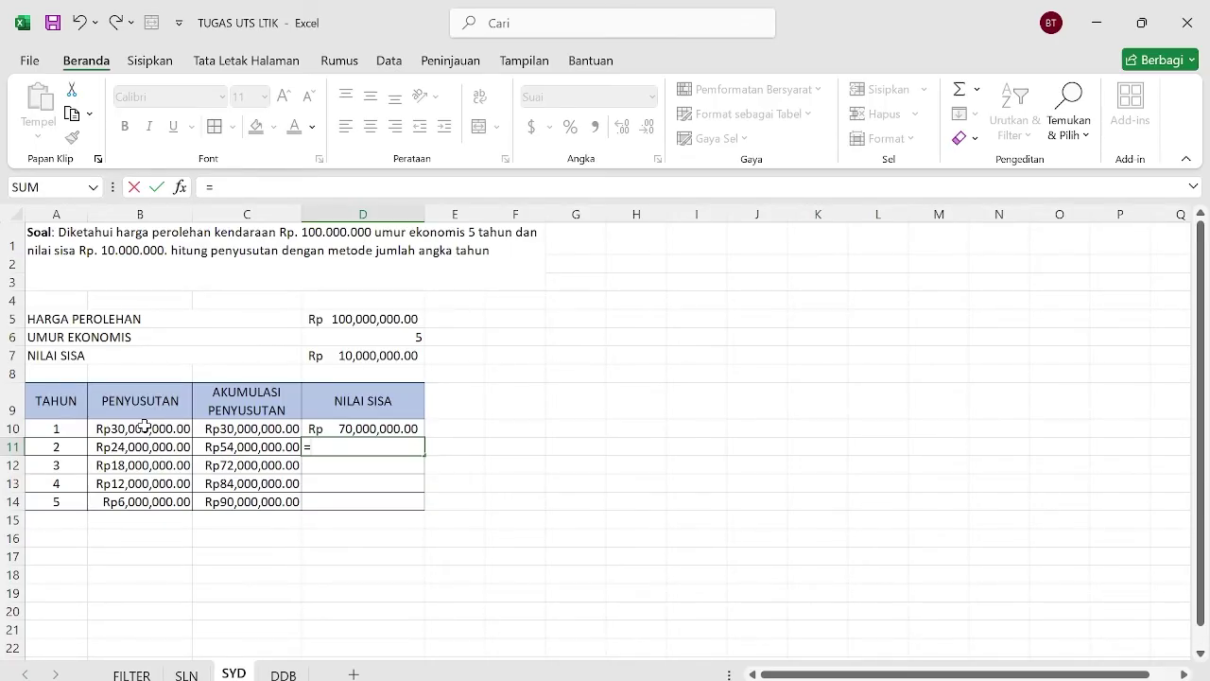
pyautogui.click(367, 427)
pyautogui.write('-')
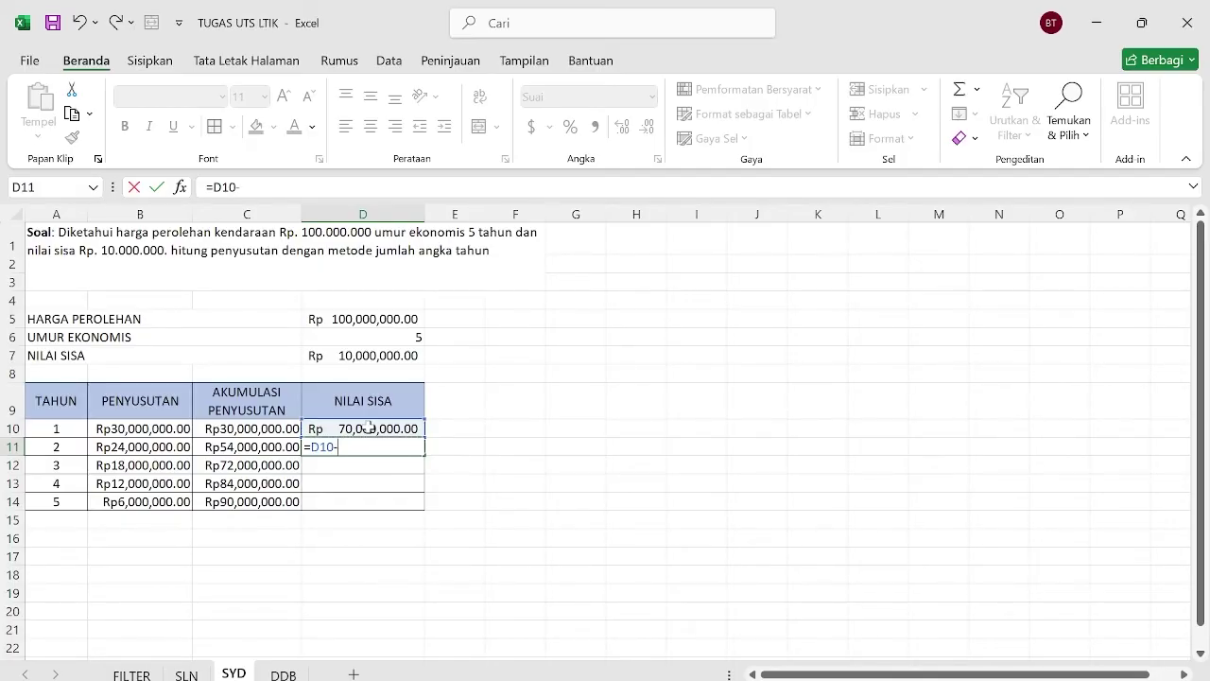
pyautogui.click(164, 445)
pyautogui.press('Return')
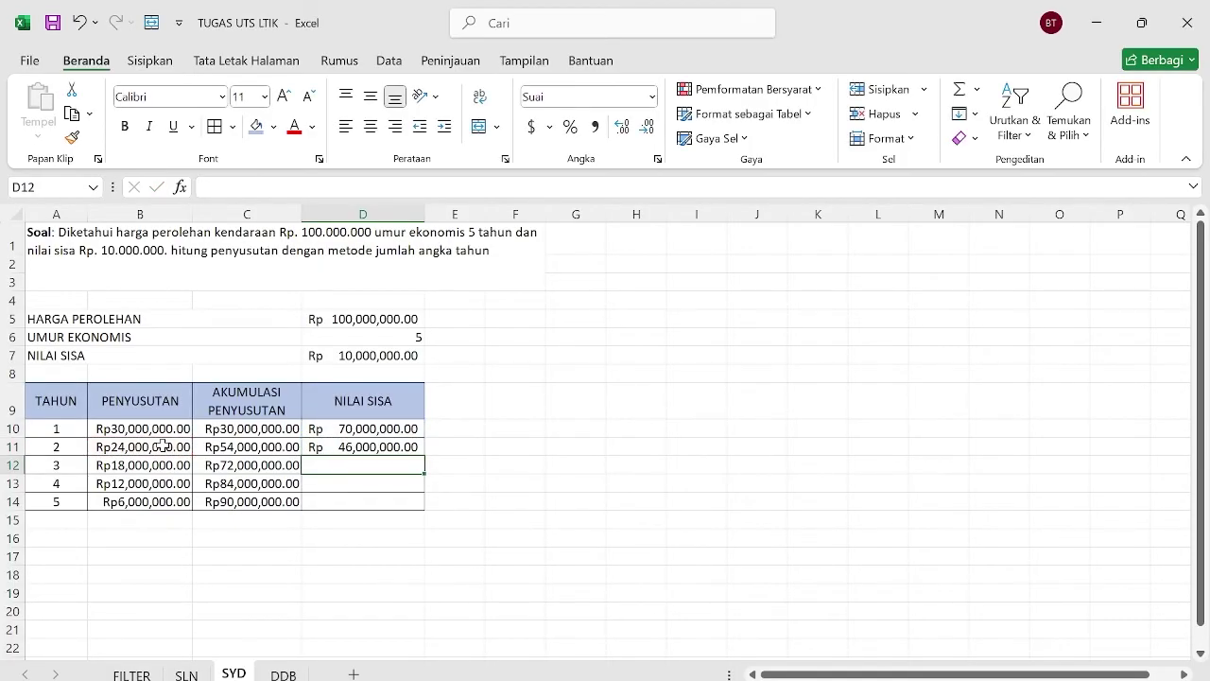
pyautogui.click(367, 445)
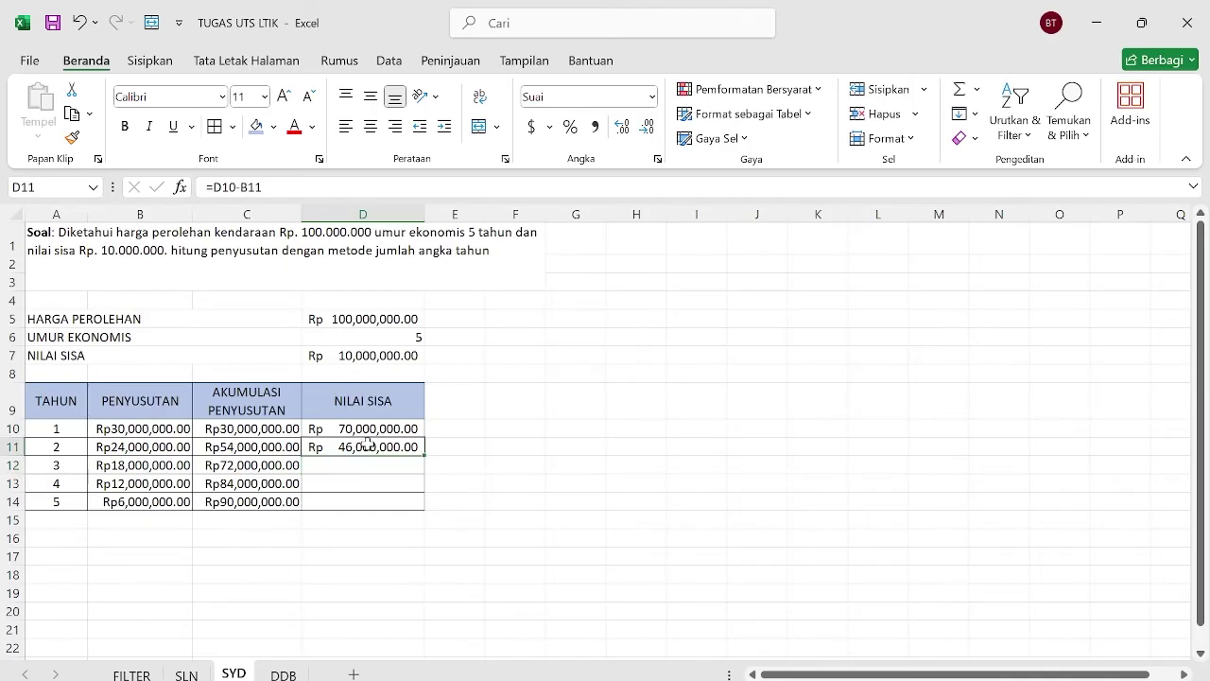
pyautogui.moveTo(424, 455); pyautogui.dragTo(423, 511)
pyautogui.click(448, 454)
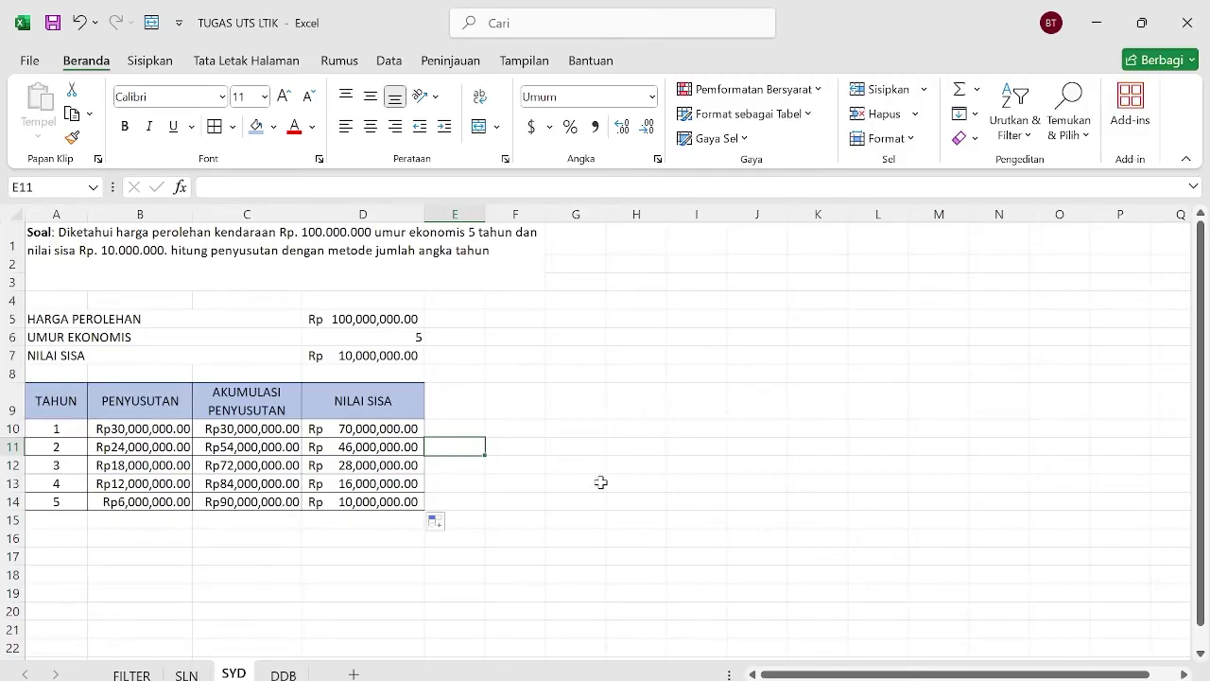
# Open the DDB sheet and select B10, the first year's depreciation cell
pyautogui.click(283, 674)
pyautogui.click(267, 477)
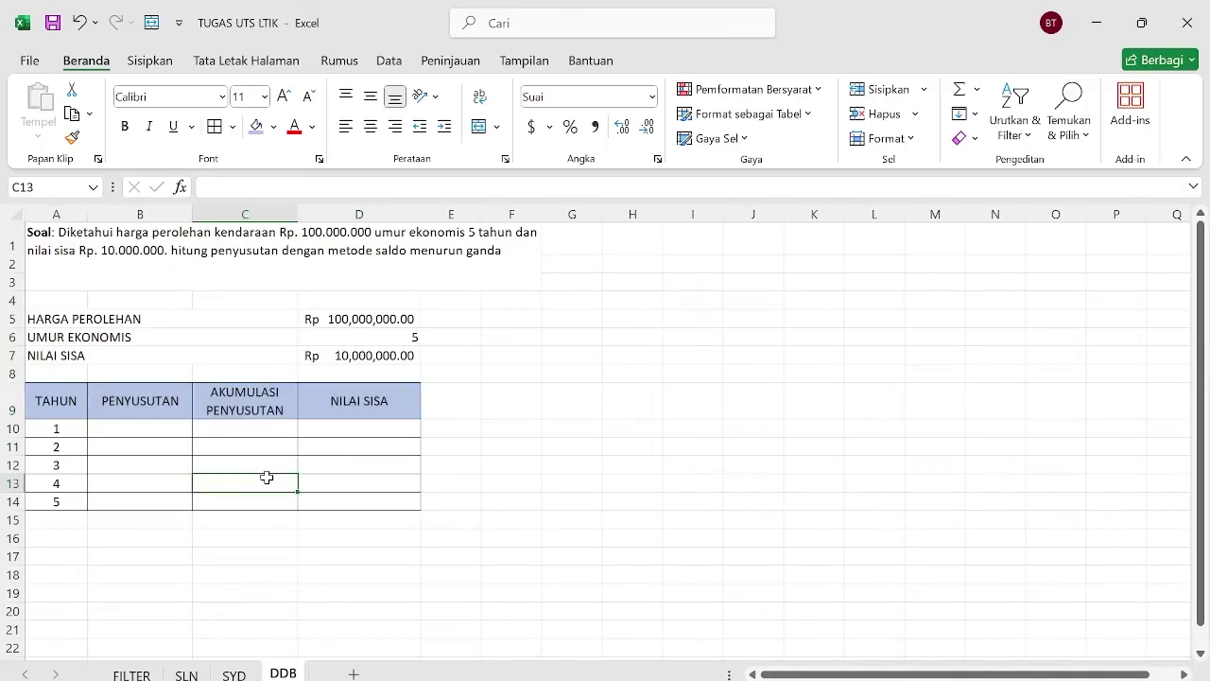
pyautogui.click(169, 428)
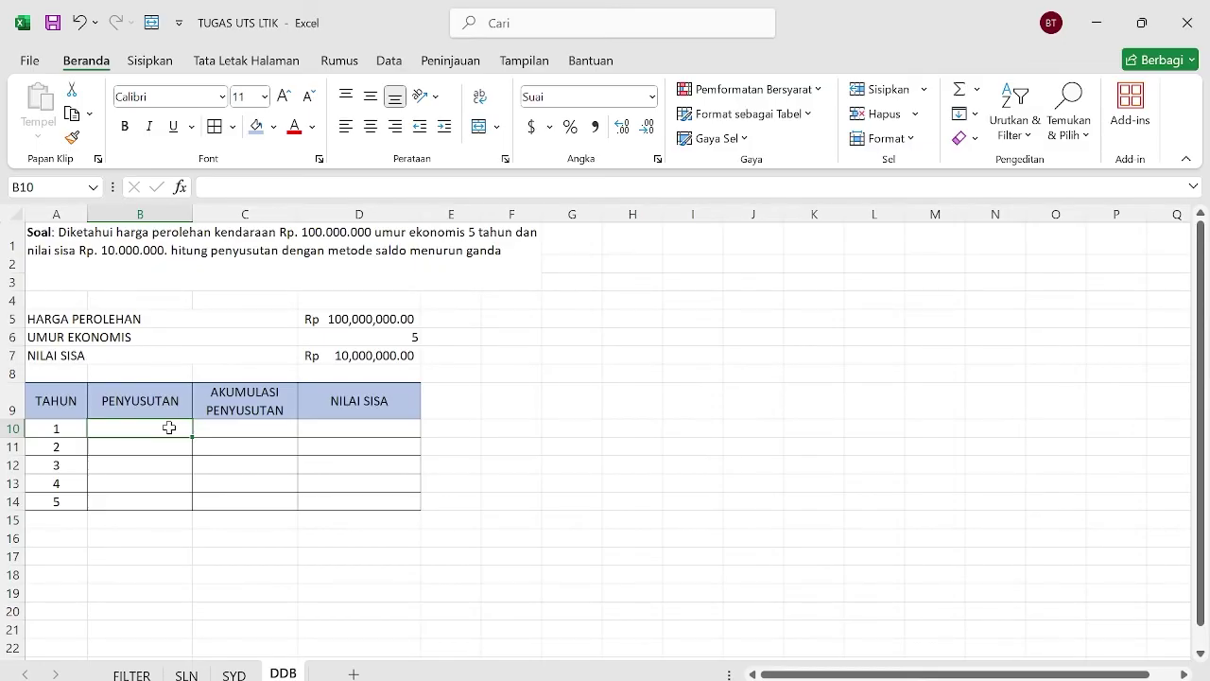
pyautogui.click(198, 307)
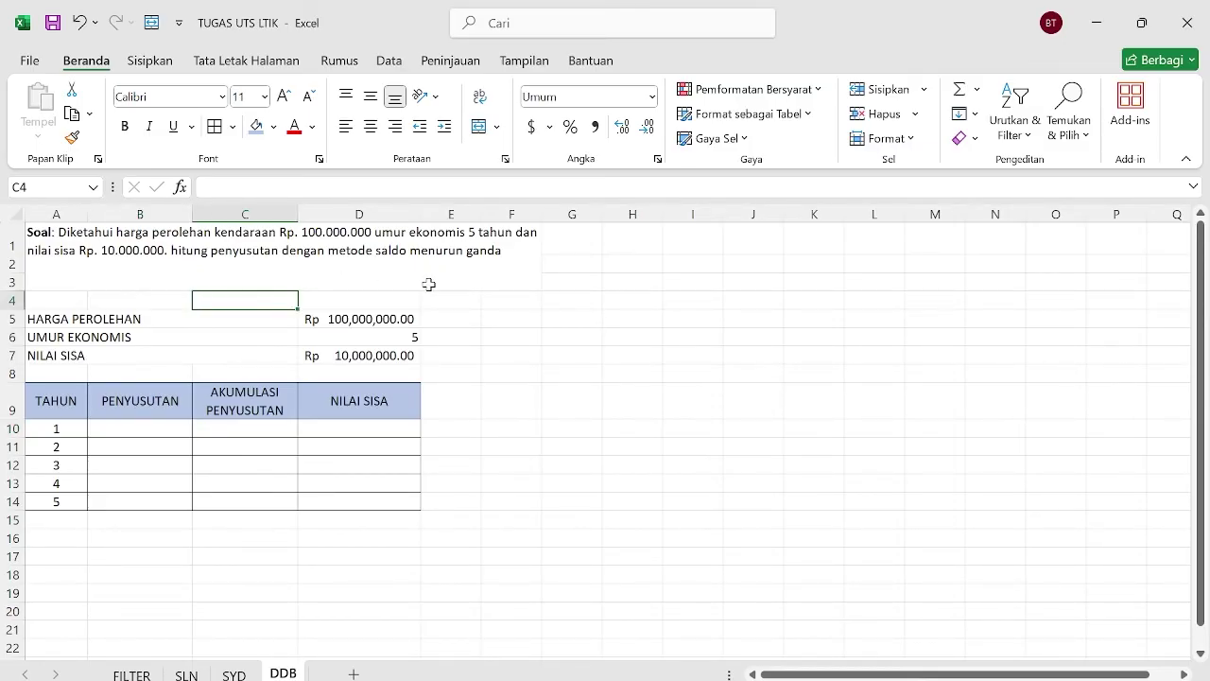
pyautogui.click(143, 429)
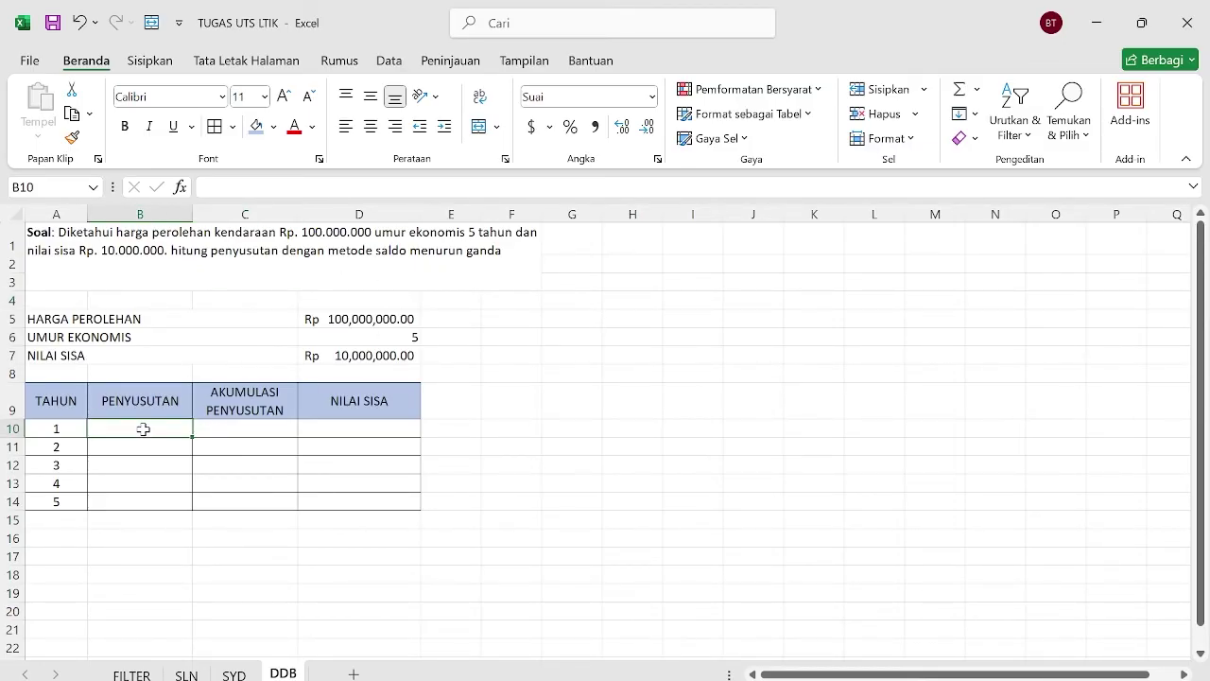
pyautogui.write('=')
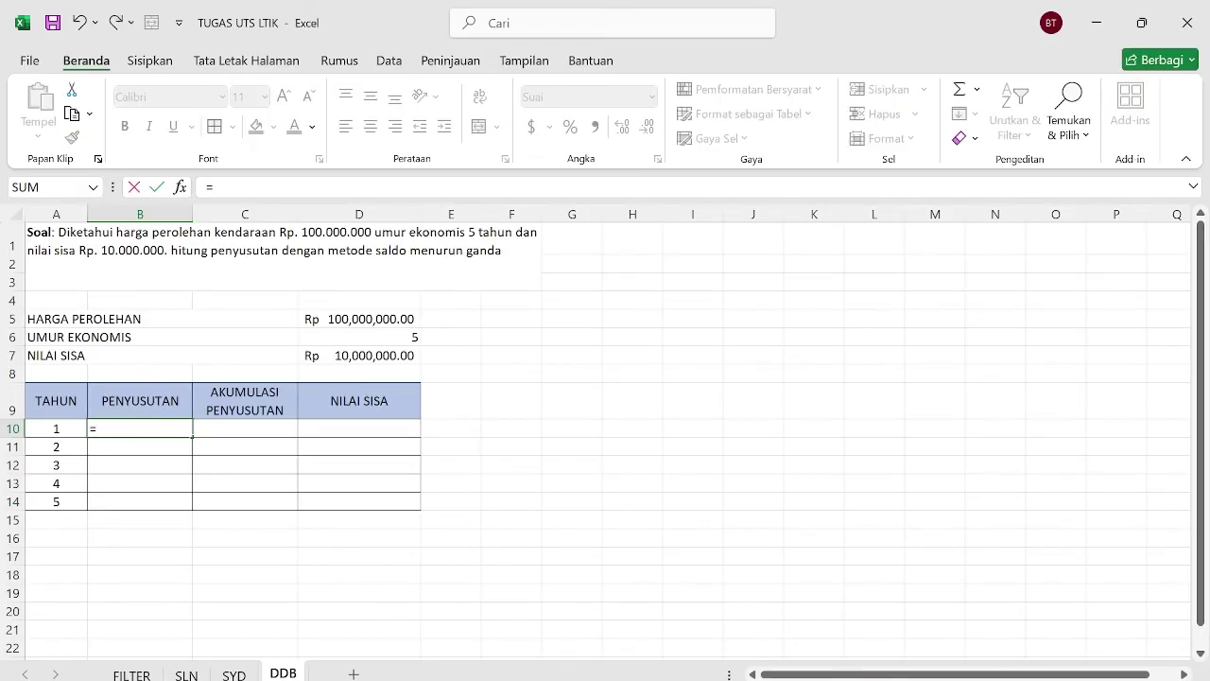
pyautogui.write('(')
pyautogui.click(341, 319)
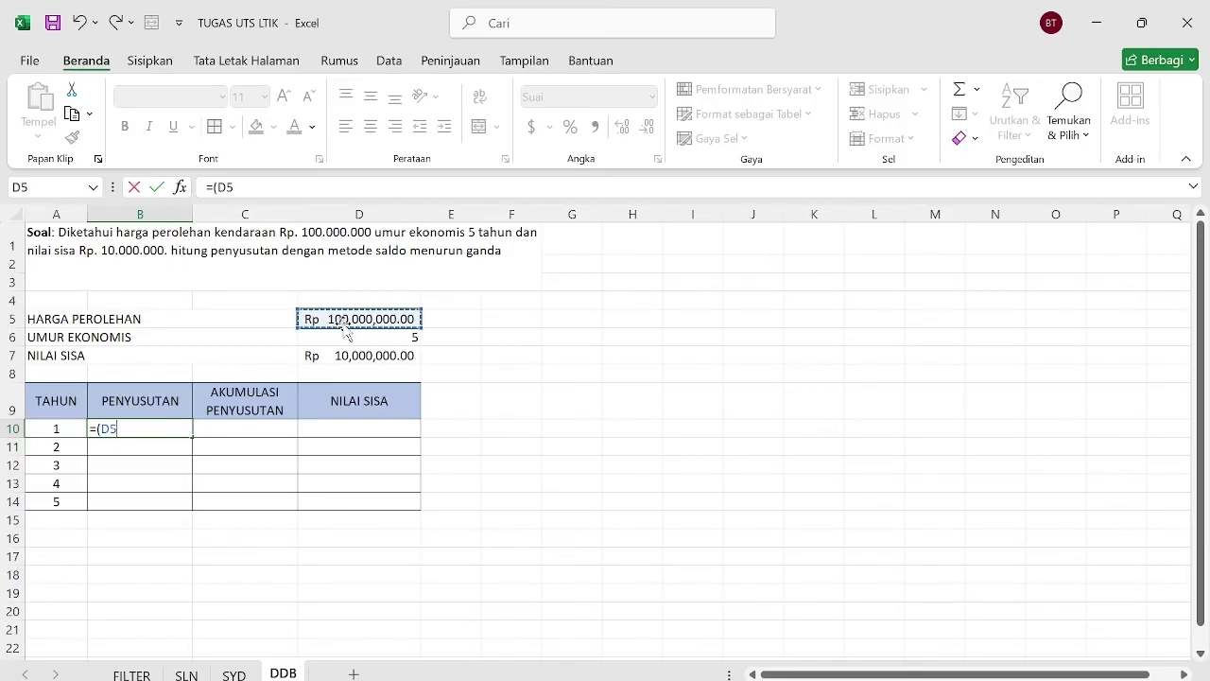
pyautogui.press('F4')
pyautogui.write(',')
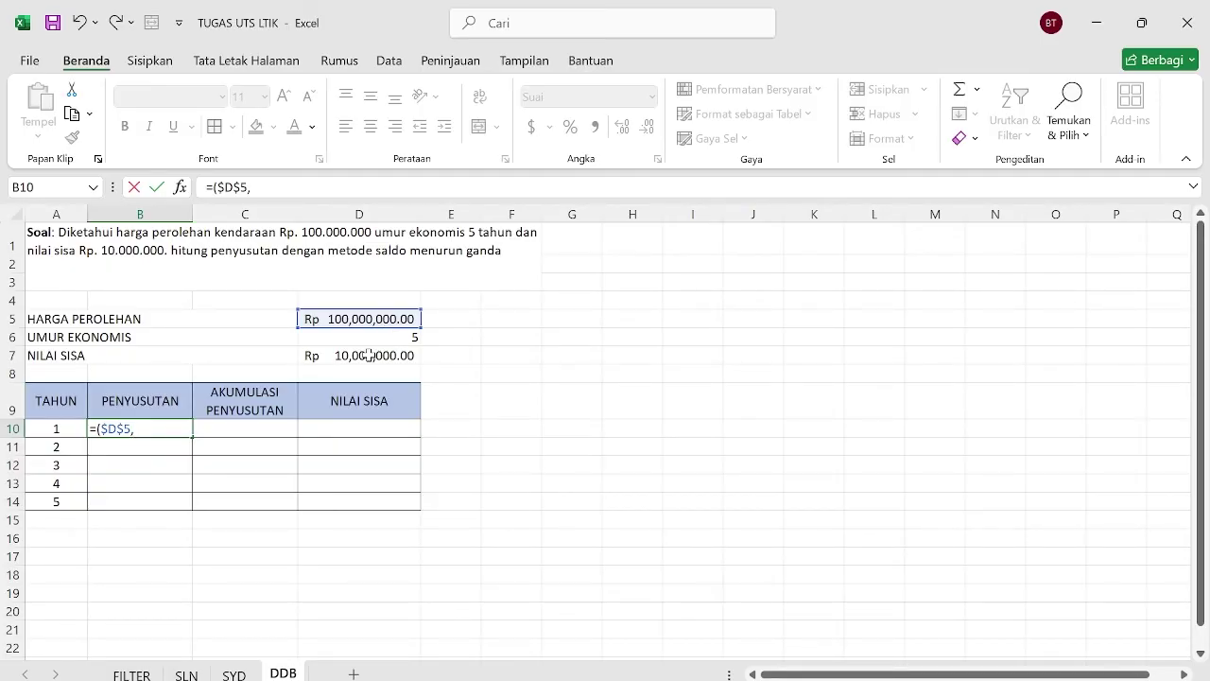
pyautogui.click(369, 355)
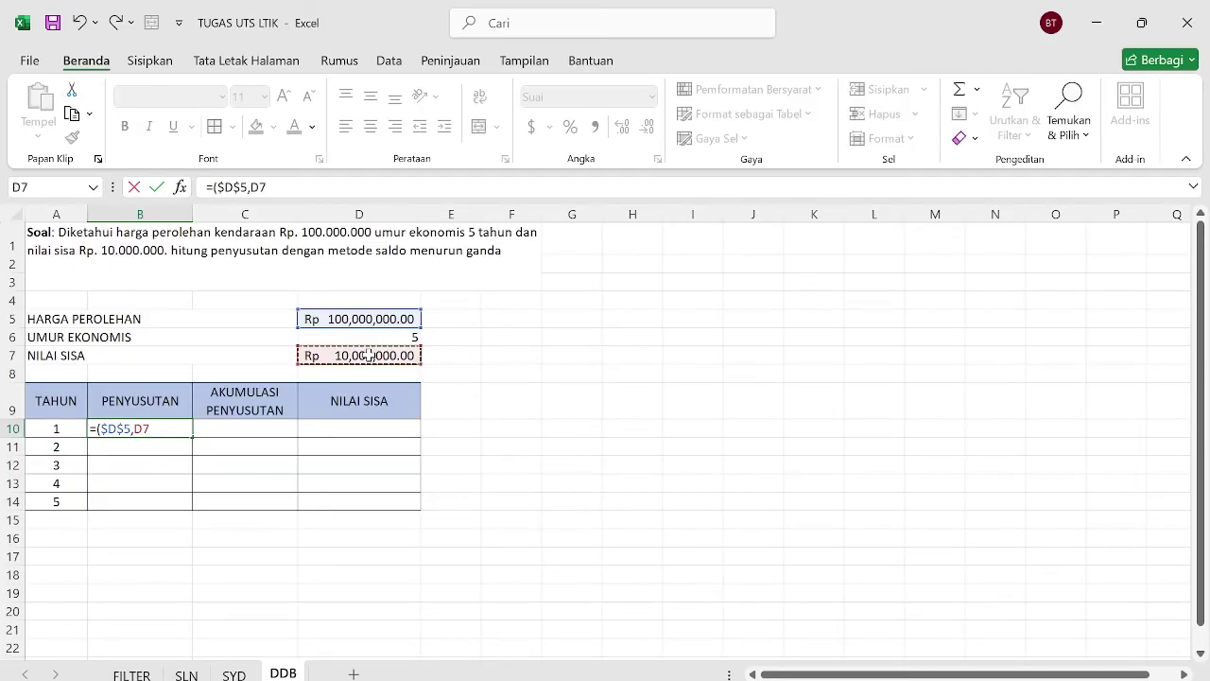
pyautogui.press('BackSpace')
pyautogui.press('Escape')
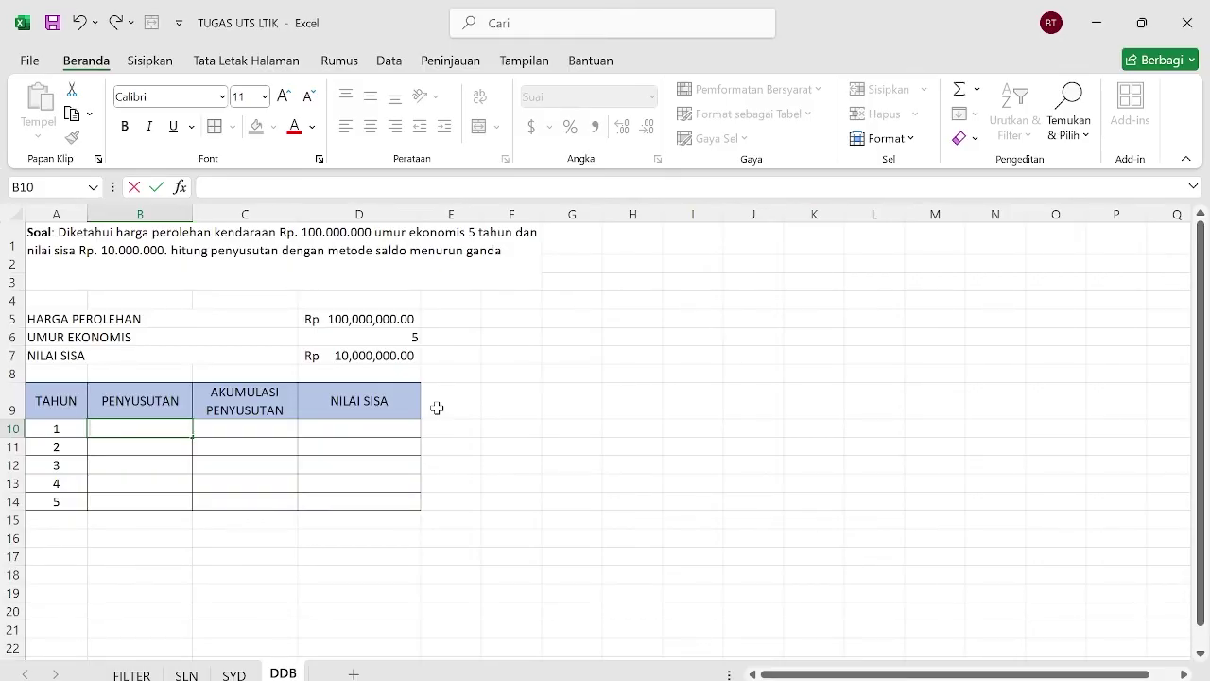
# Start a DDB formula in B10 of the DDB sheet with the absolute reference $D$5 as the cost
pyautogui.write('=')
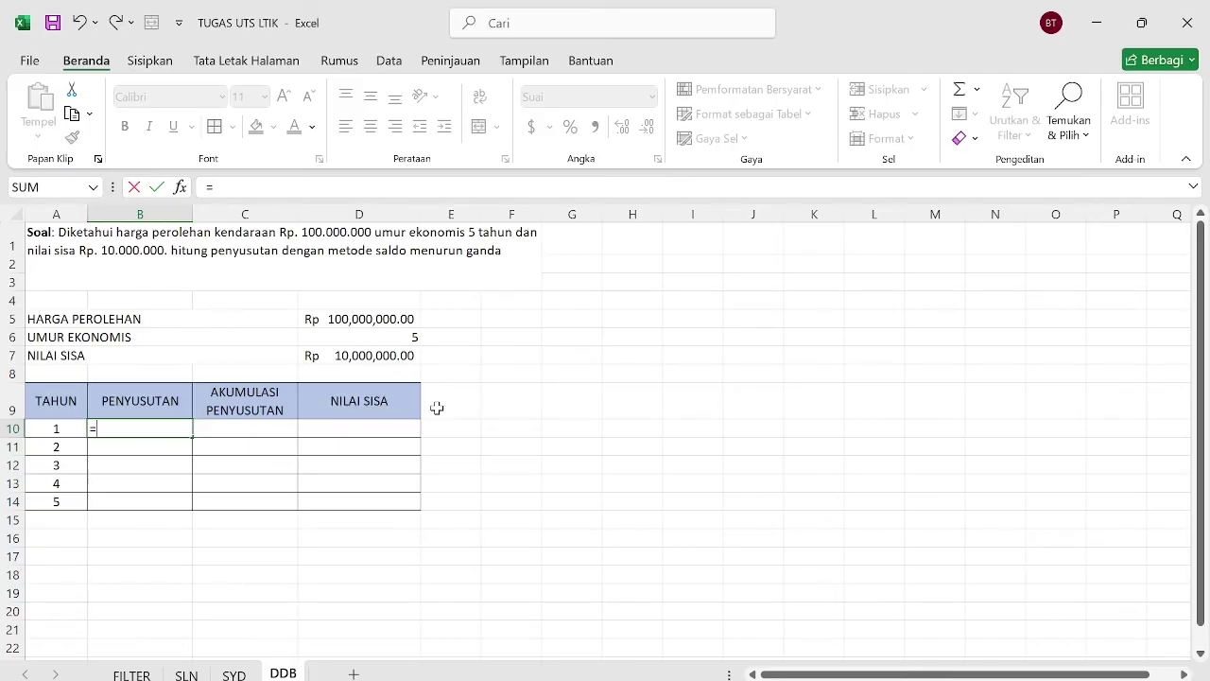
pyautogui.write('ddb')
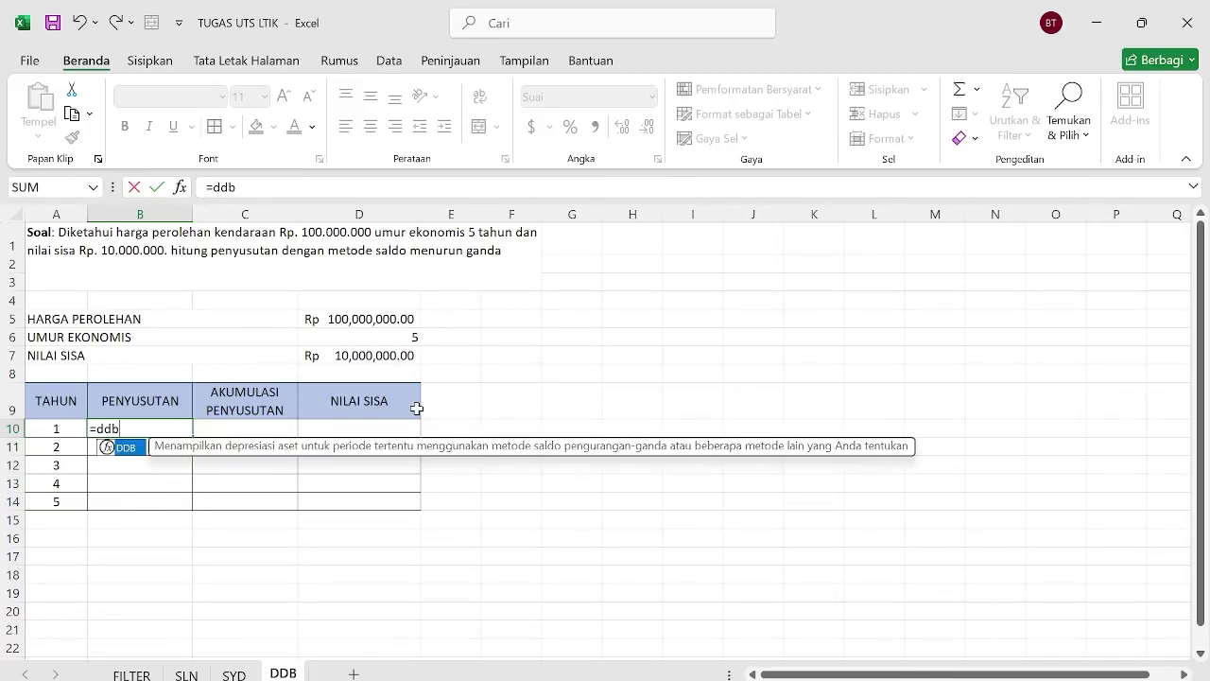
pyautogui.doubleClick(140, 449)
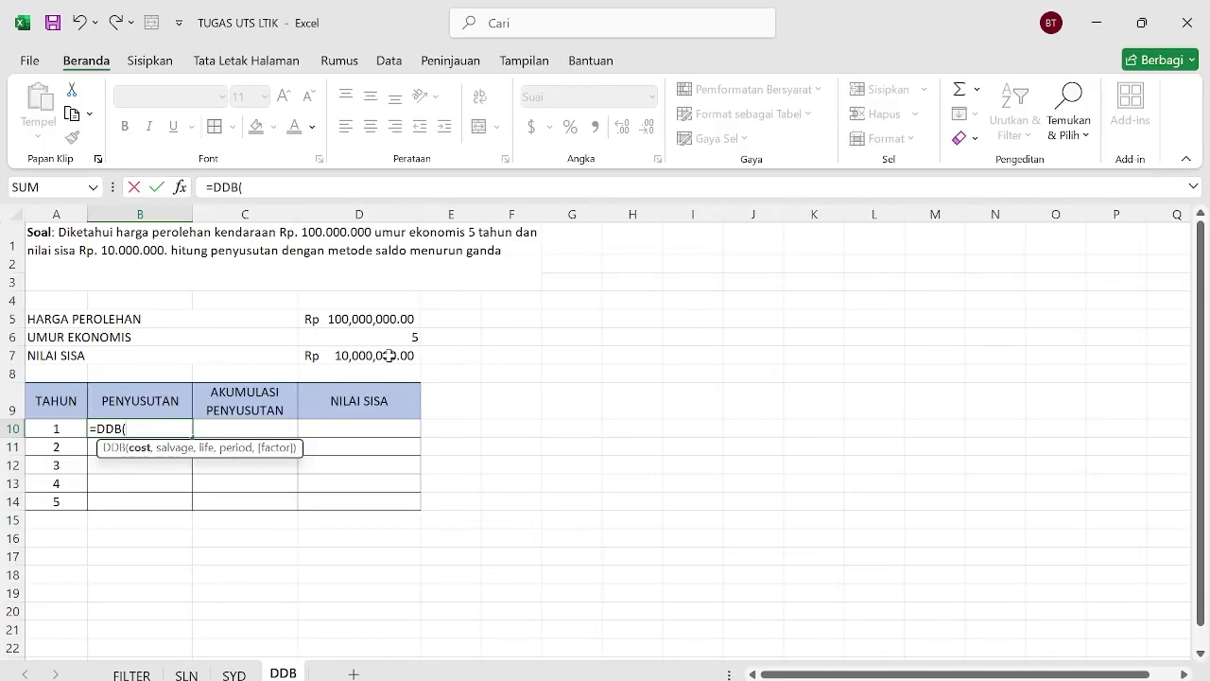
pyautogui.click(370, 319)
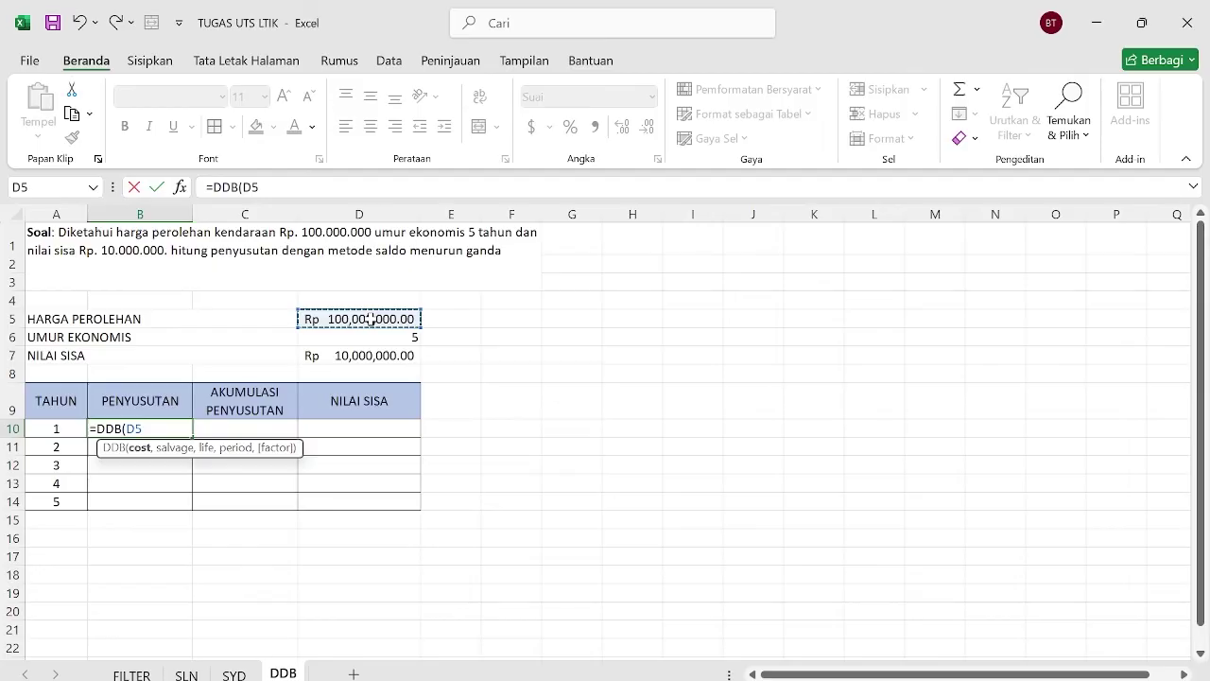
pyautogui.press('F4')
pyautogui.write(',')
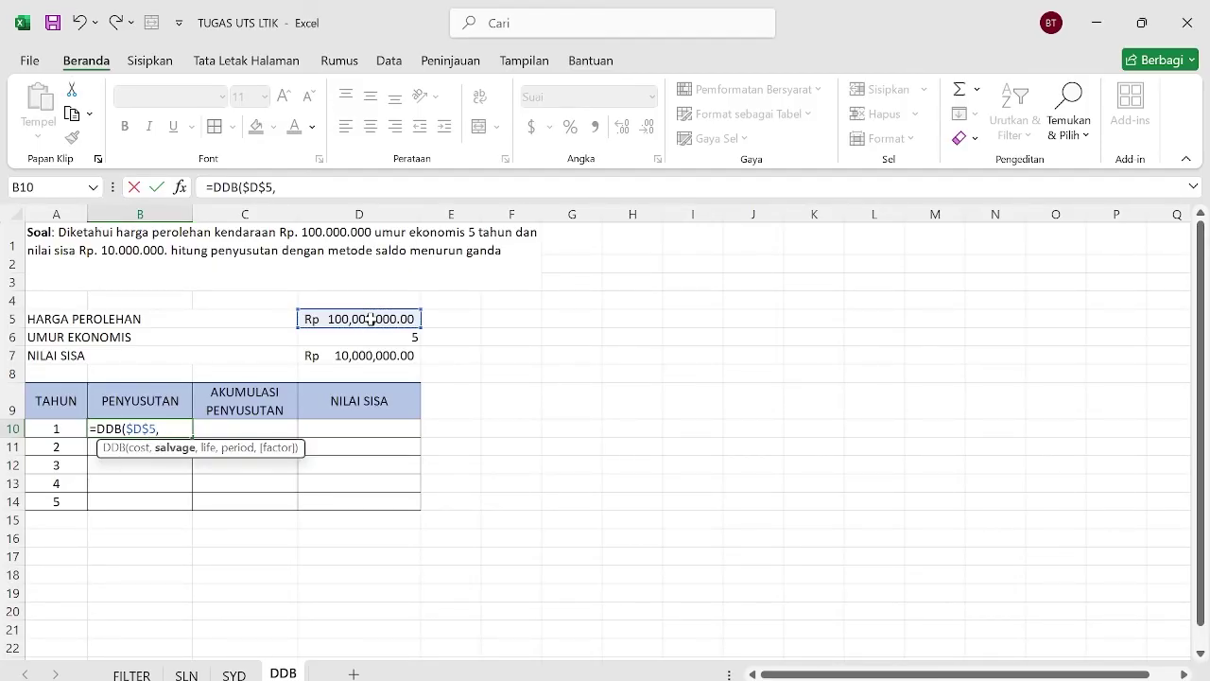
# Add $D$7 as the salvage and $D$6 as the life to B10's DDB formula
pyautogui.click(390, 356)
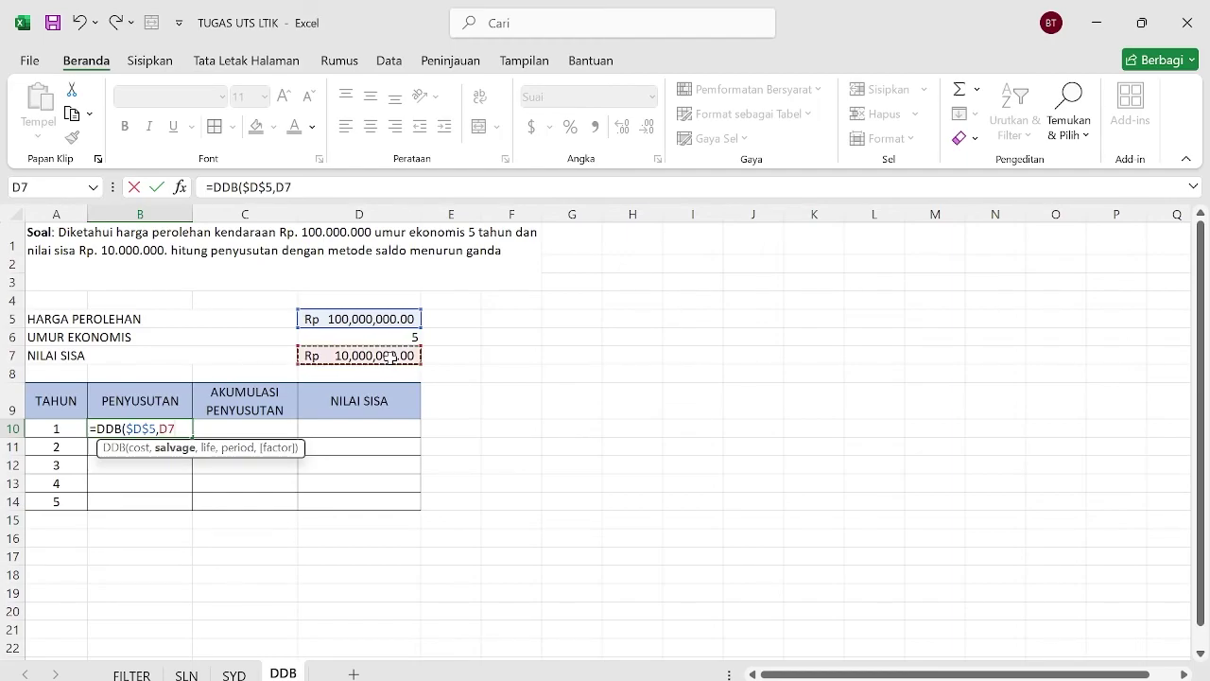
pyautogui.press('F4')
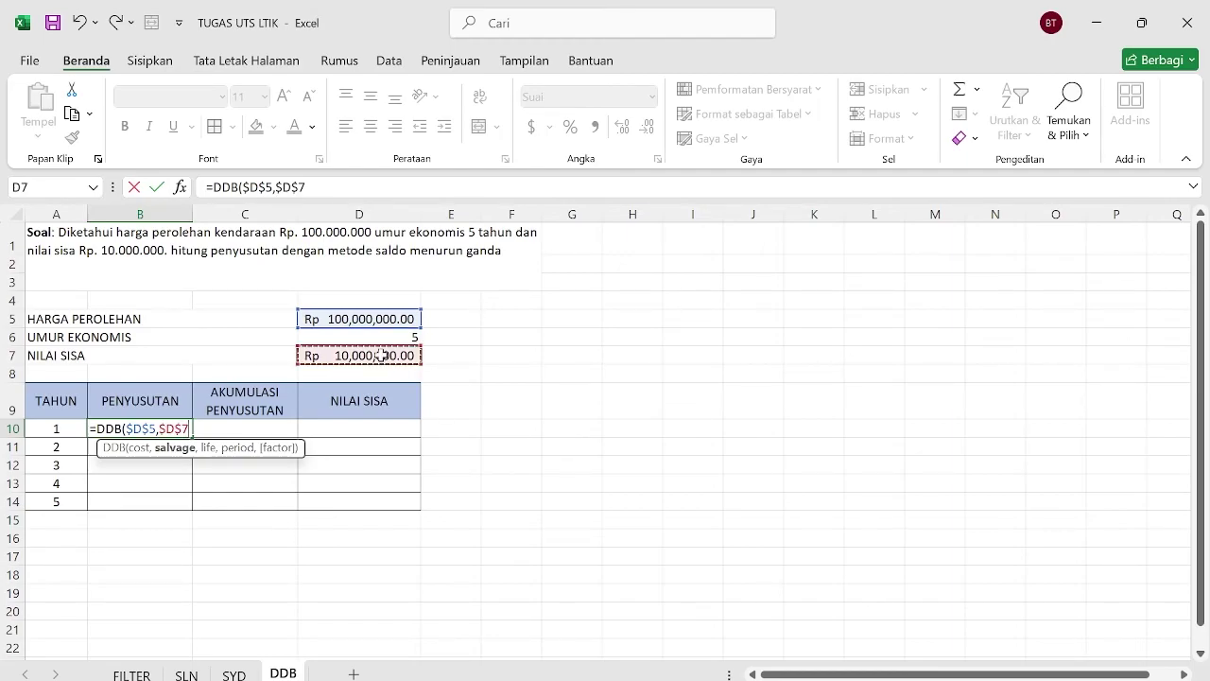
pyautogui.write(',')
pyautogui.click(388, 338)
pyautogui.press('F4')
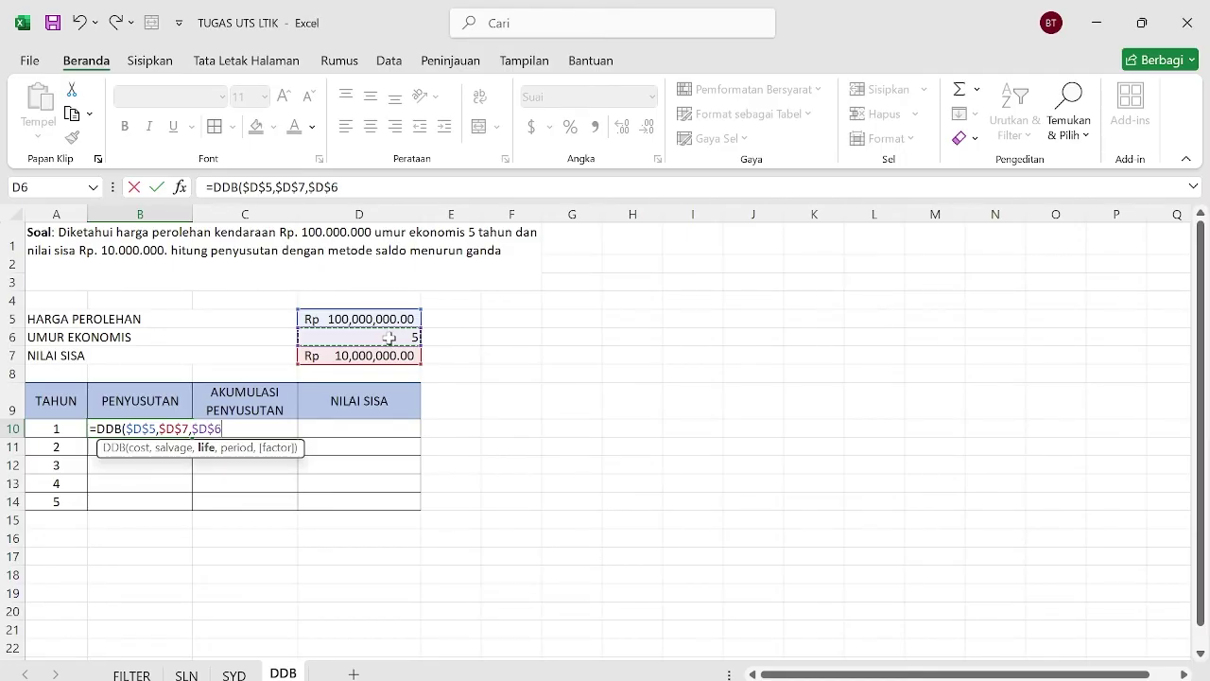
pyautogui.write(',')
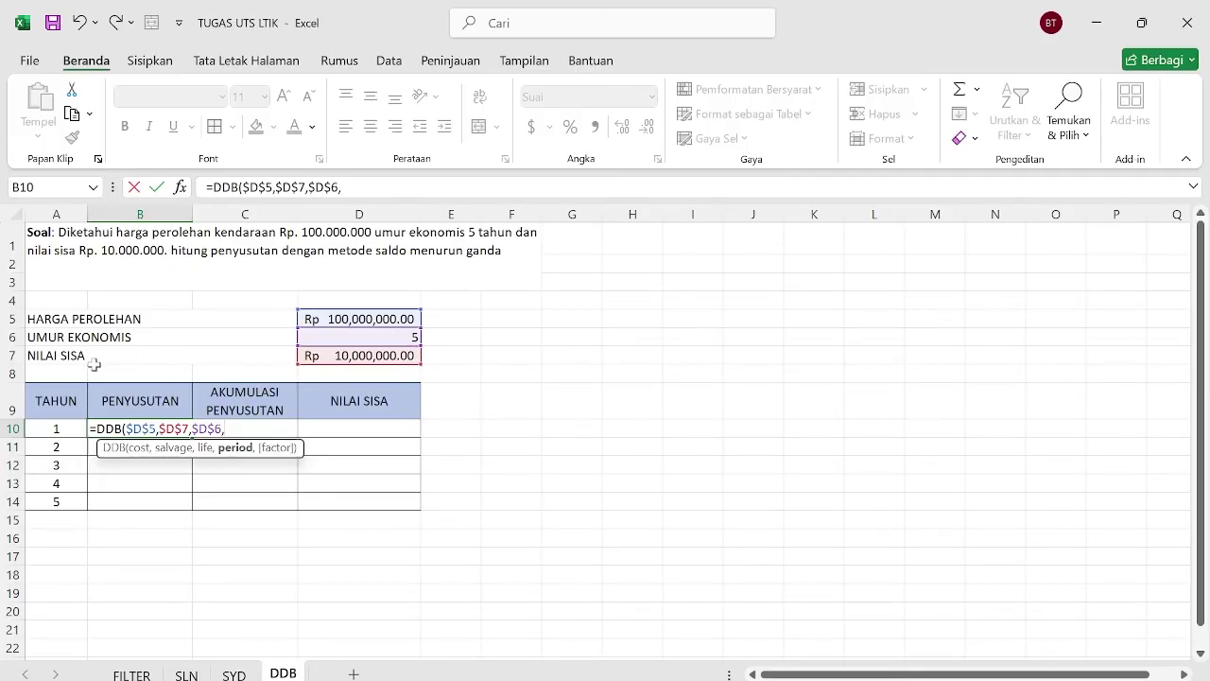
# Complete B10's DDB formula with the relative reference A10 as the period, and copy it down to B14
pyautogui.click(56, 431)
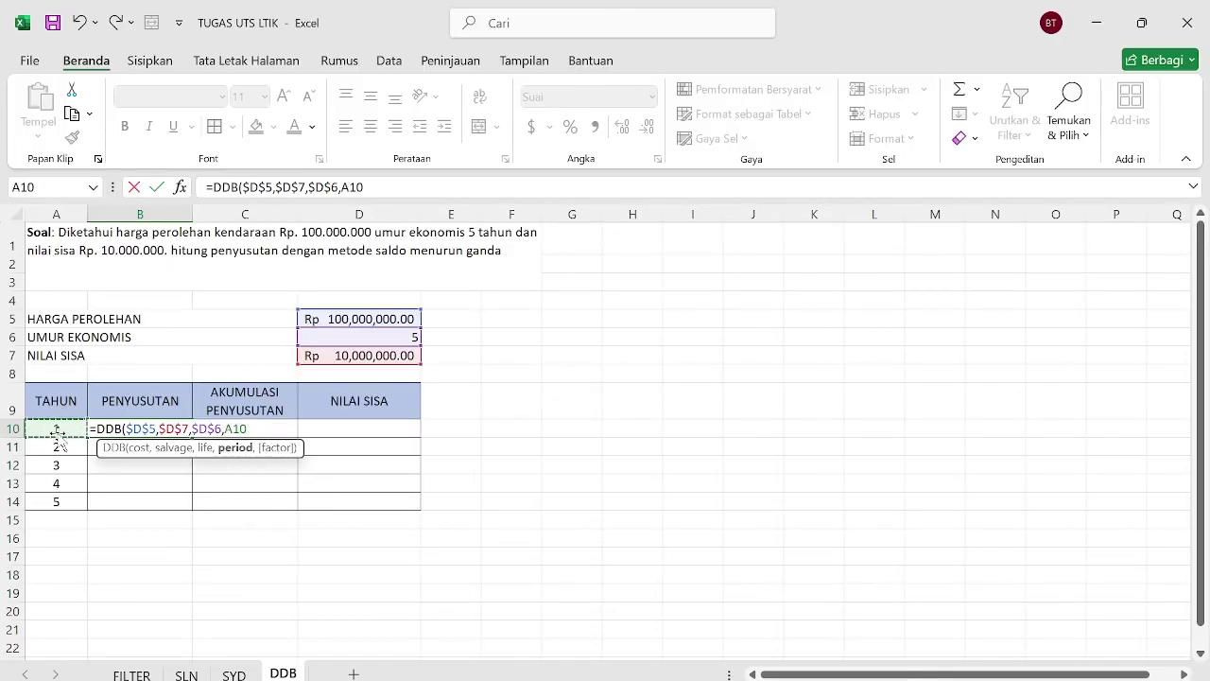
pyautogui.write(')')
pyautogui.press('Return')
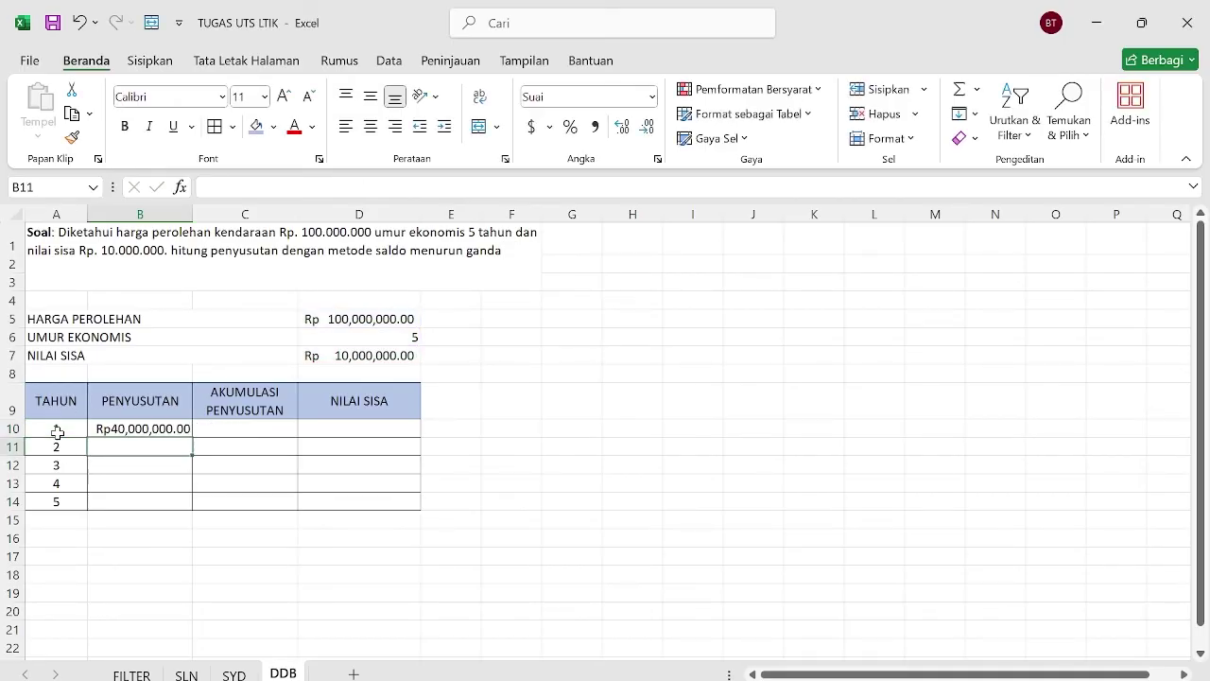
pyautogui.click(124, 429)
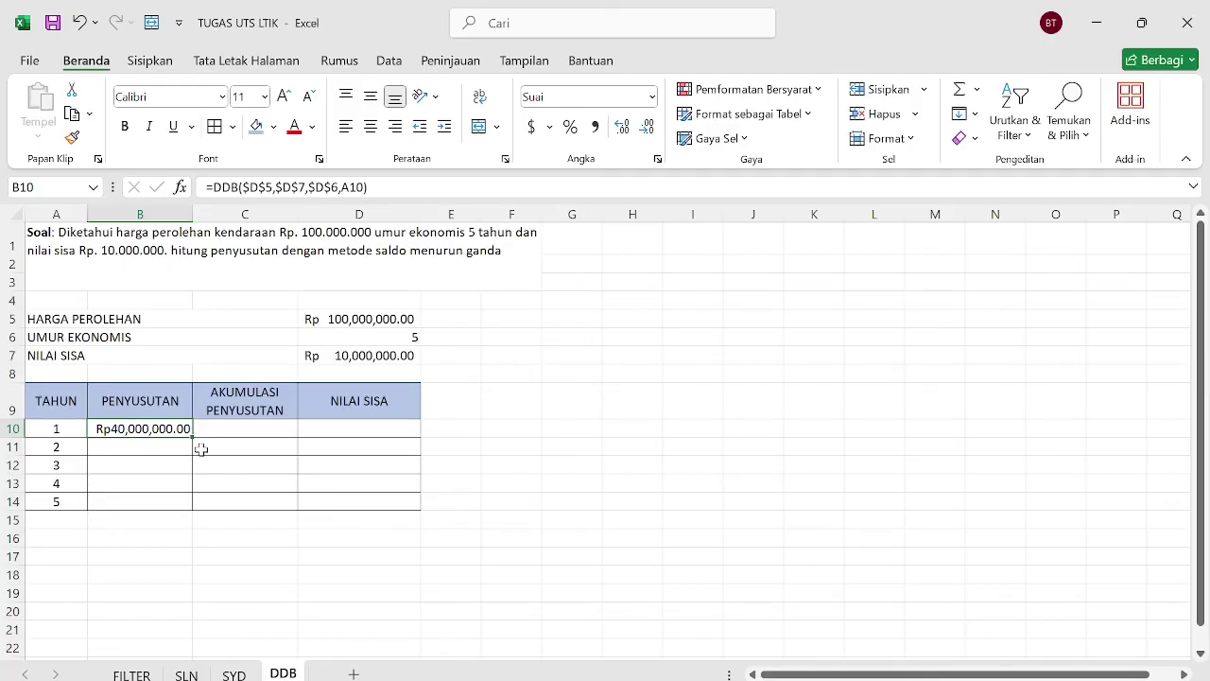
pyautogui.moveTo(190, 438); pyautogui.dragTo(189, 506)
# Set the first year's accumulated depreciation in C10 of the DDB sheet with the formula =B10
pyautogui.click(246, 434)
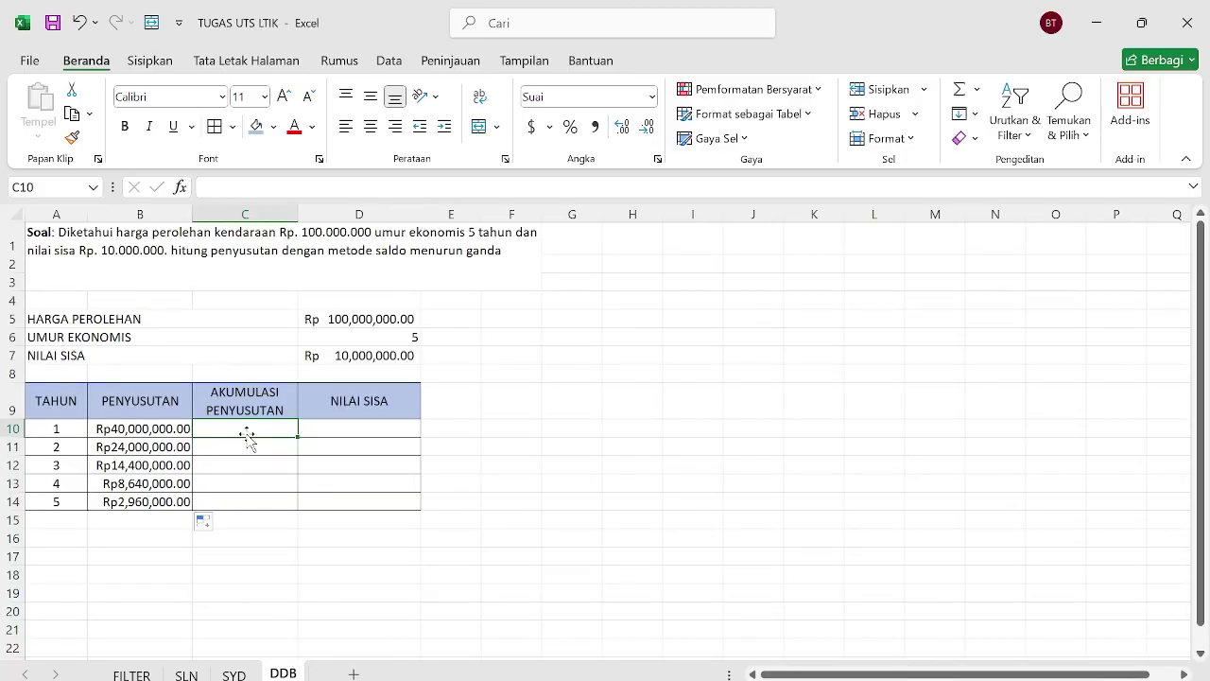
pyautogui.write('=')
pyautogui.click(152, 430)
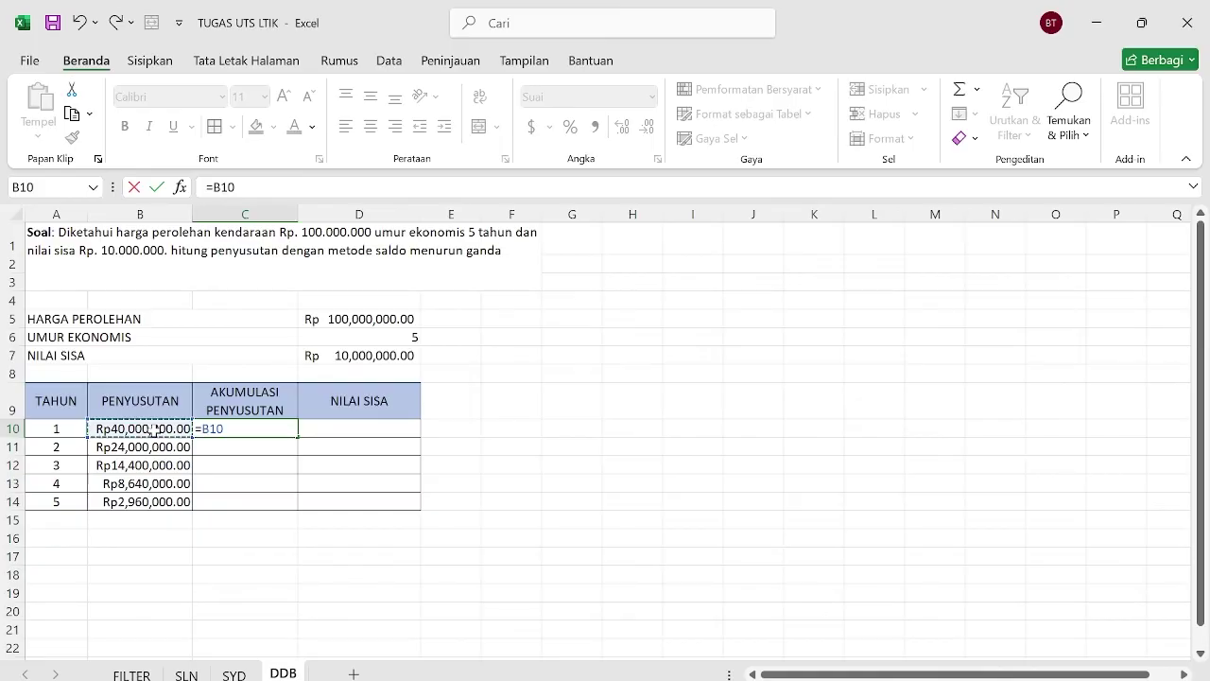
pyautogui.press('Return')
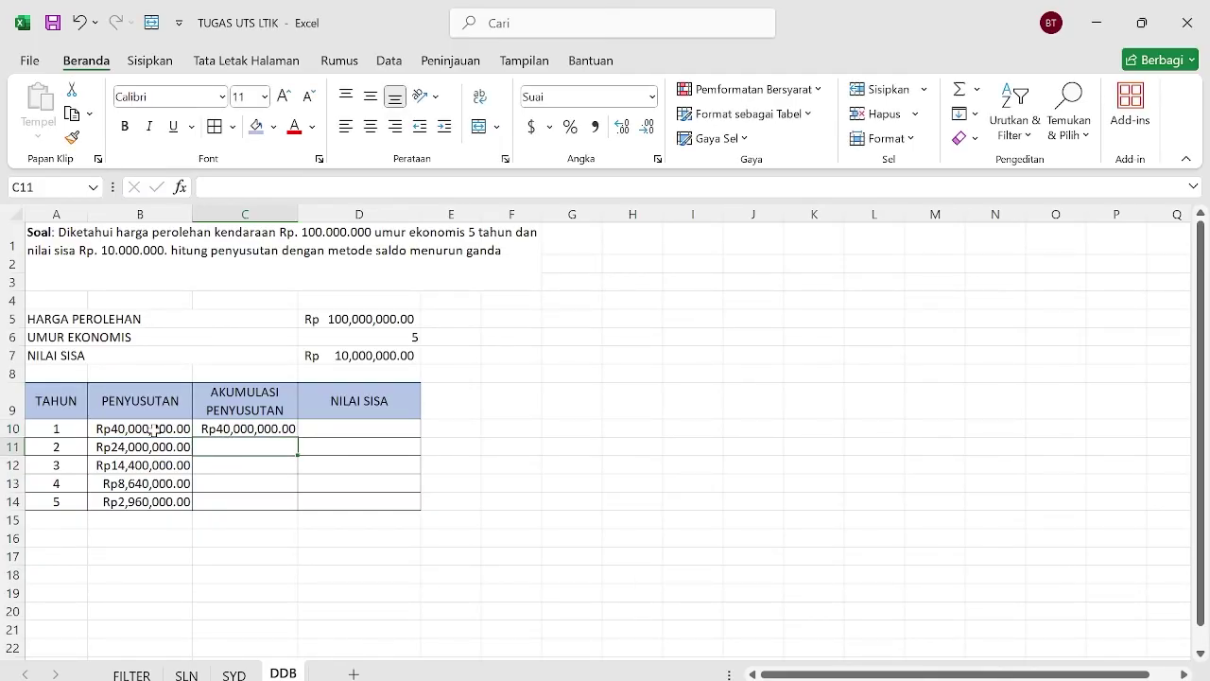
# Enter =B11+C10 in C11 as the second year's accumulated depreciation and copy it down to C14
pyautogui.write('=')
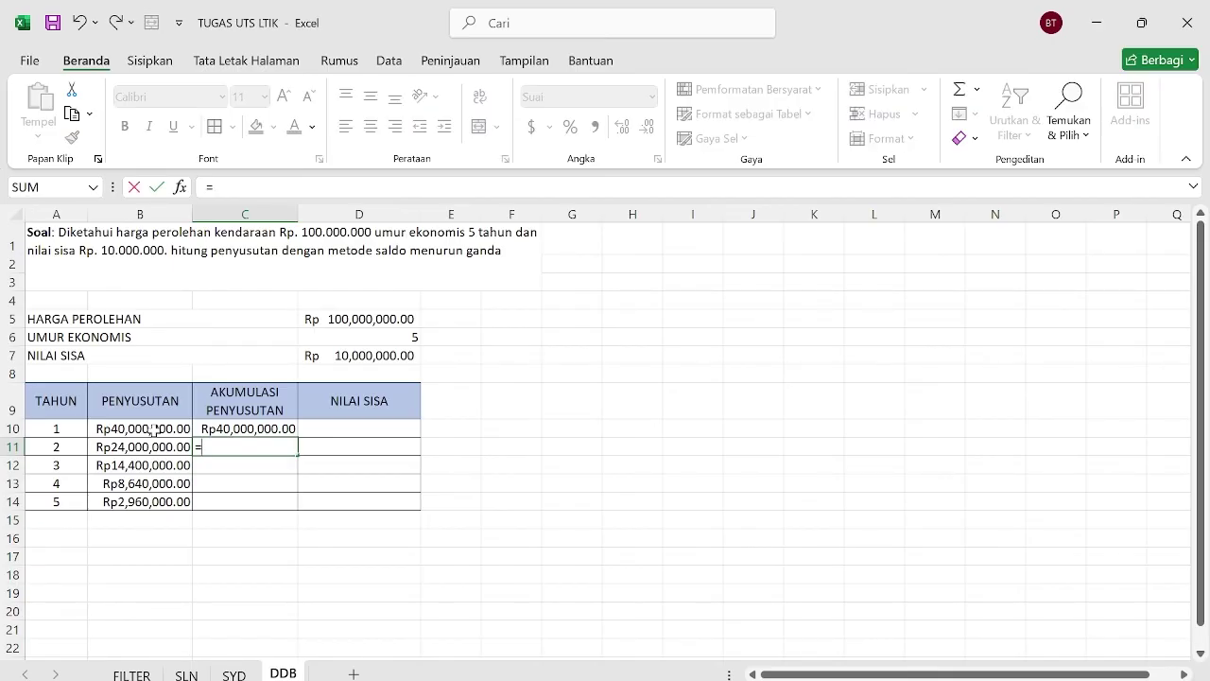
pyautogui.click(122, 443)
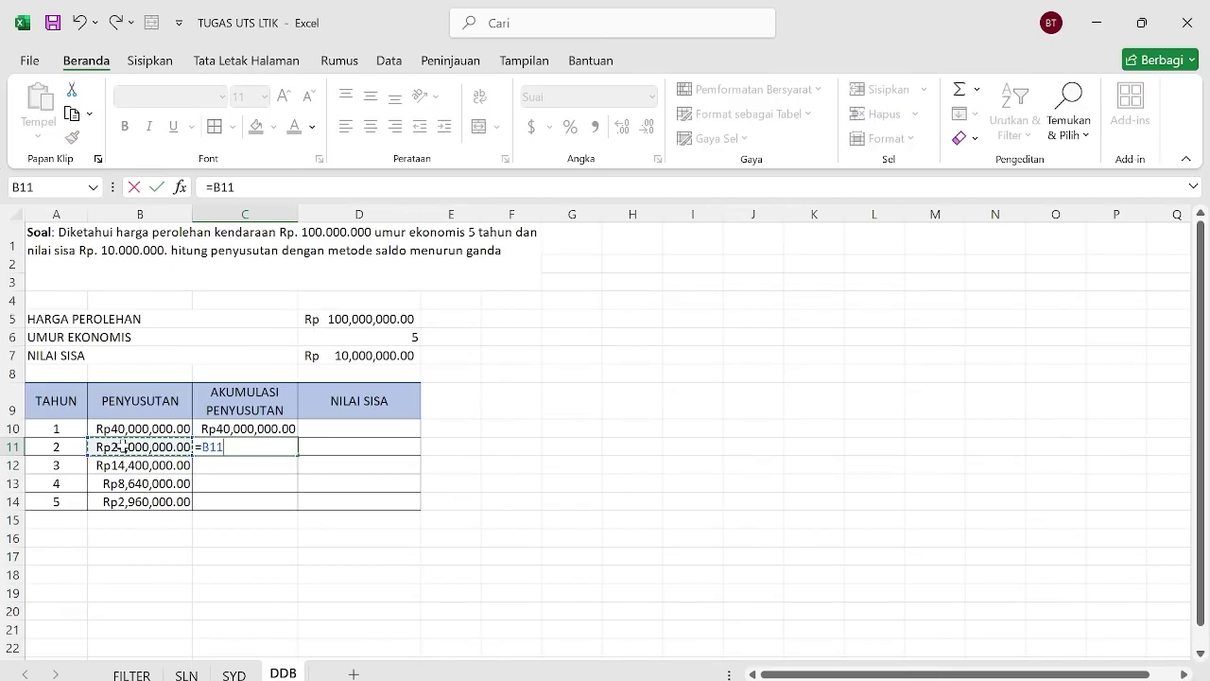
pyautogui.write('+')
pyautogui.click(243, 428)
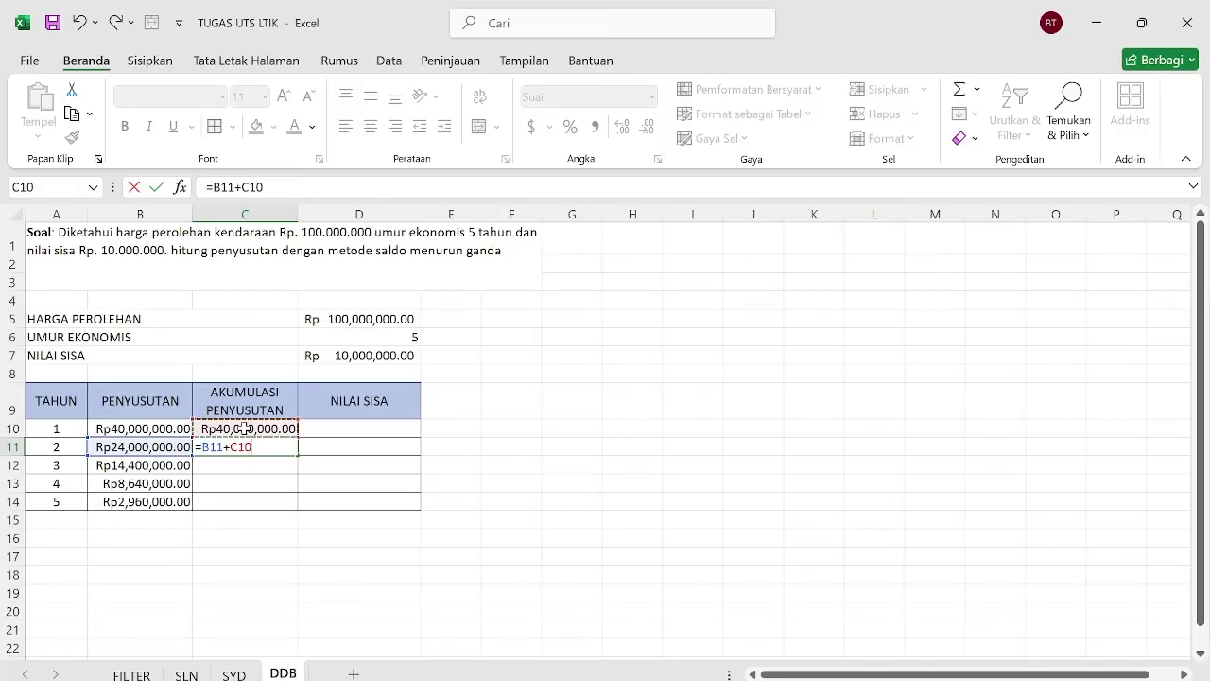
pyautogui.press('Return')
pyautogui.click(254, 444)
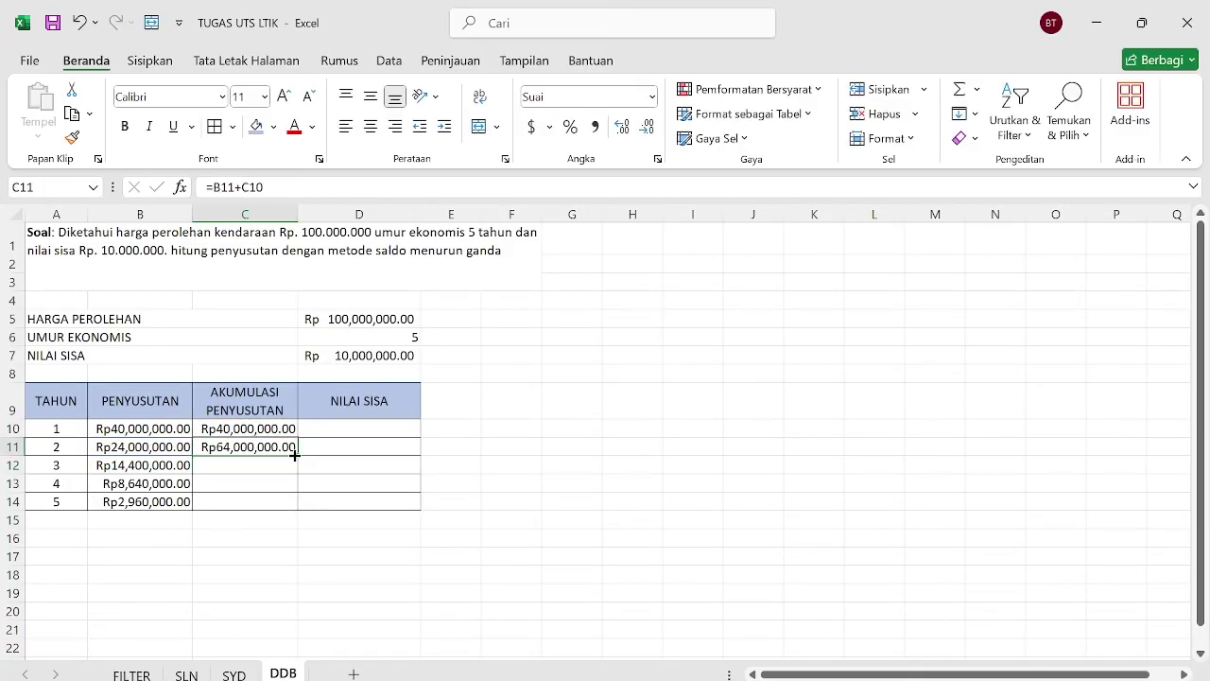
pyautogui.moveTo(292, 467); pyautogui.dragTo(284, 503)
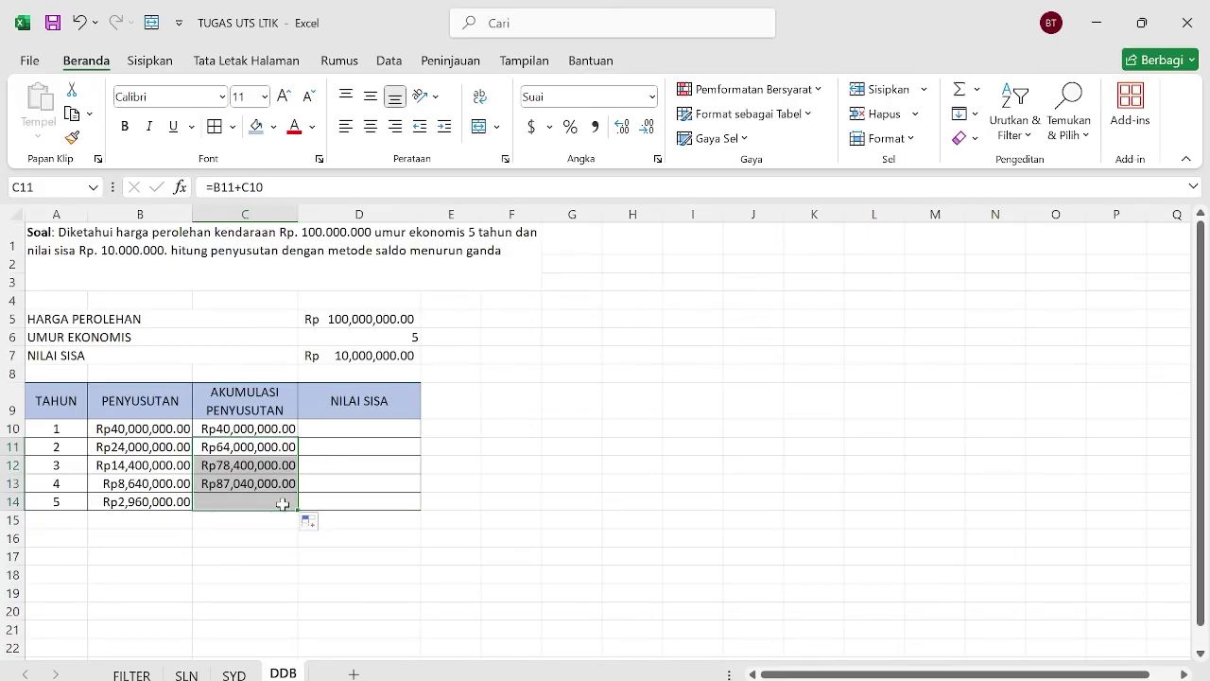
# Calculate the first year's remaining value in D10 with the formula =D5-B10
pyautogui.click(367, 424)
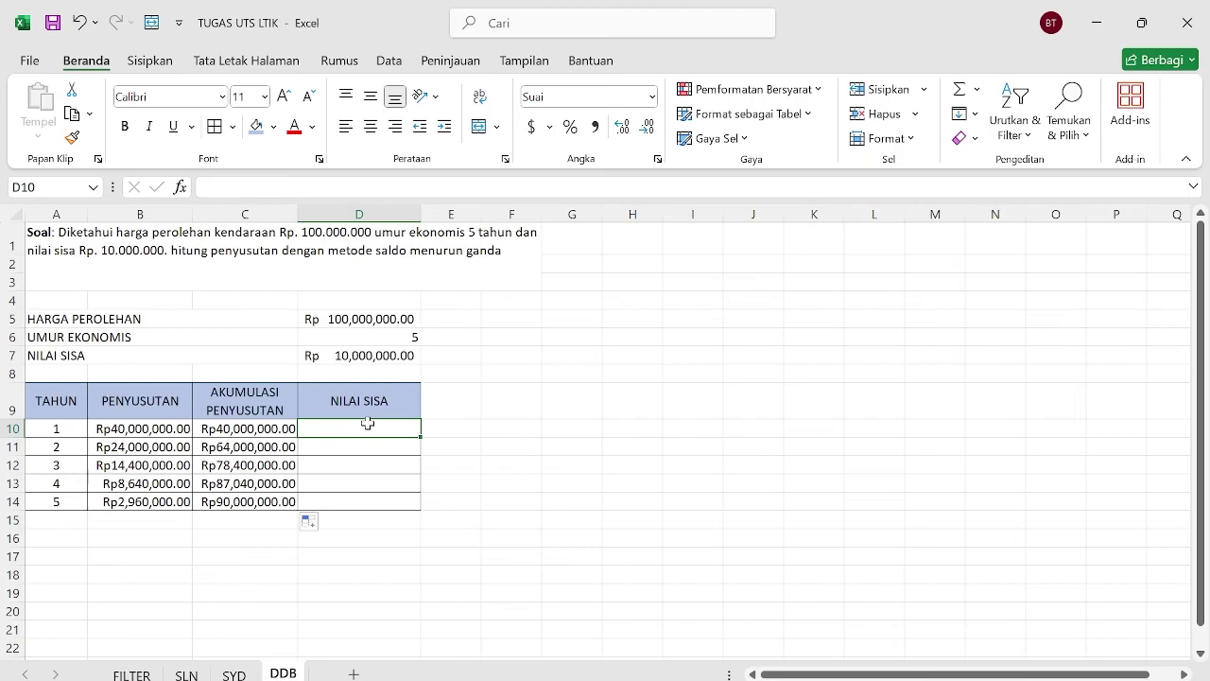
pyautogui.write('=')
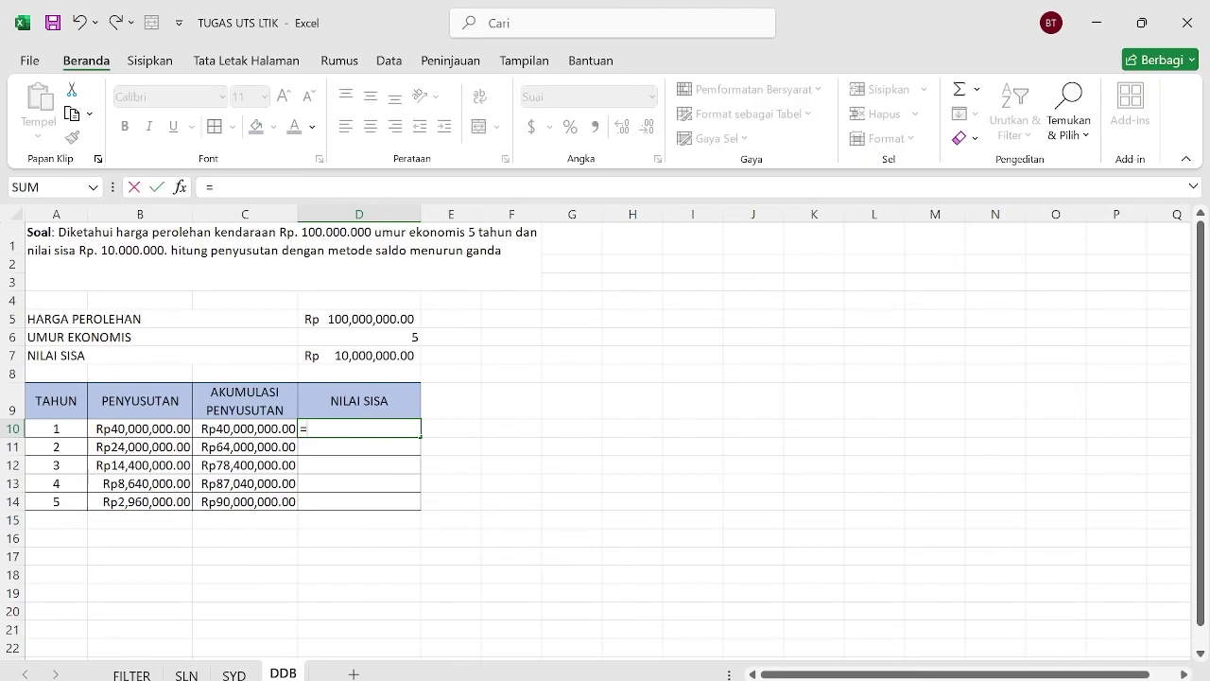
pyautogui.click(365, 321)
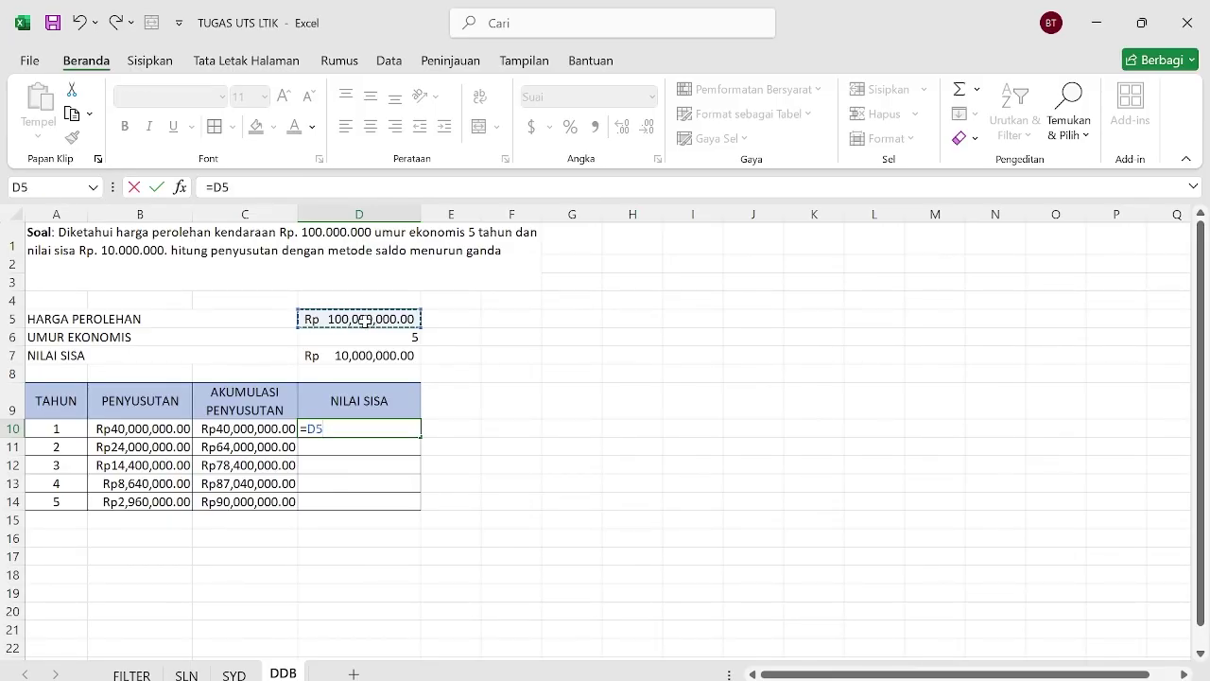
pyautogui.write('-')
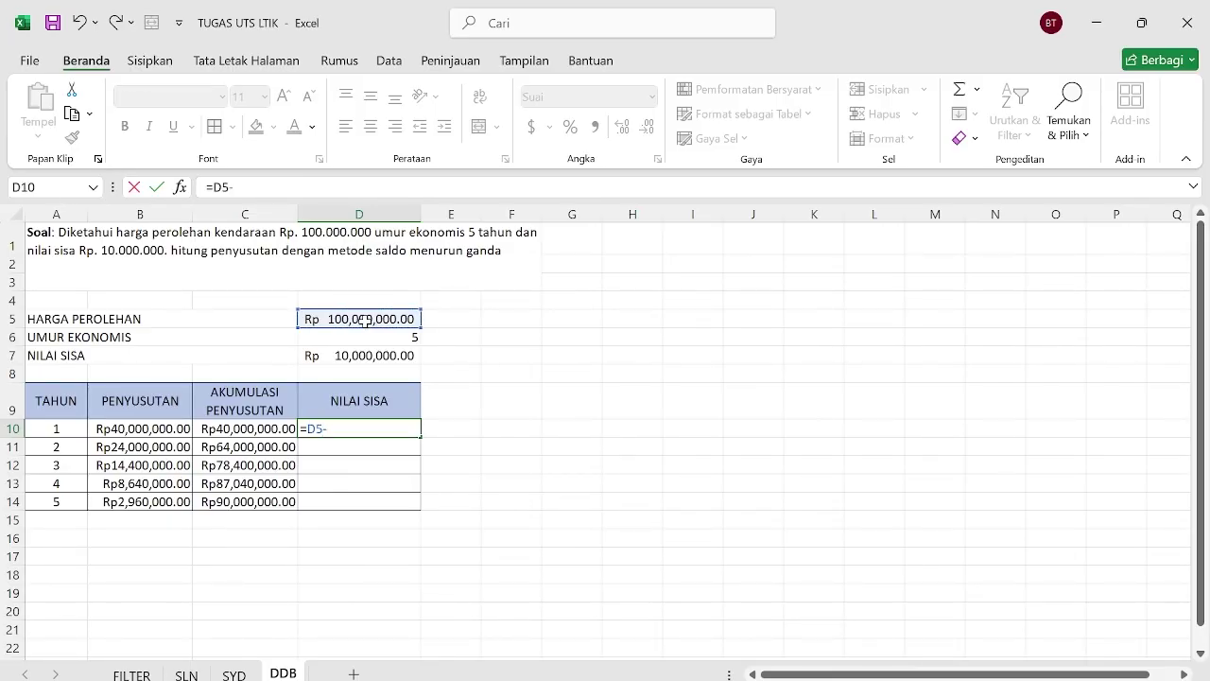
pyautogui.click(147, 429)
pyautogui.press('Return')
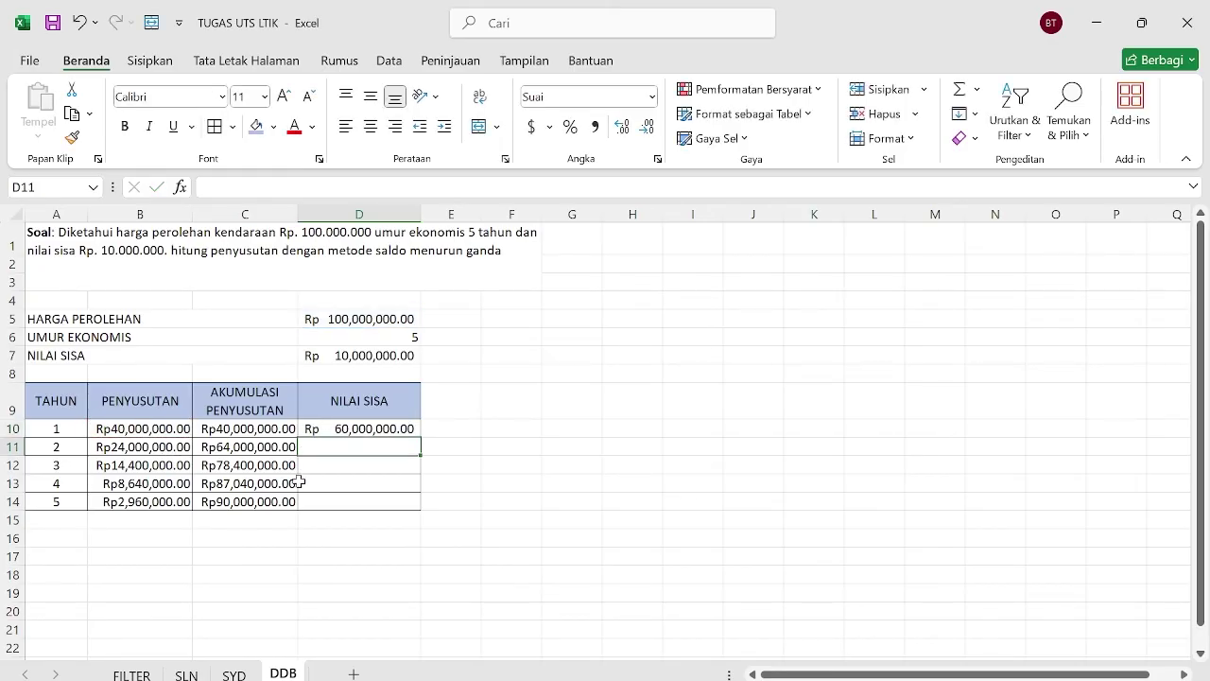
# Enter =D10-B11 in D11 as the second year's remaining value and copy it down to D14
pyautogui.write('=')
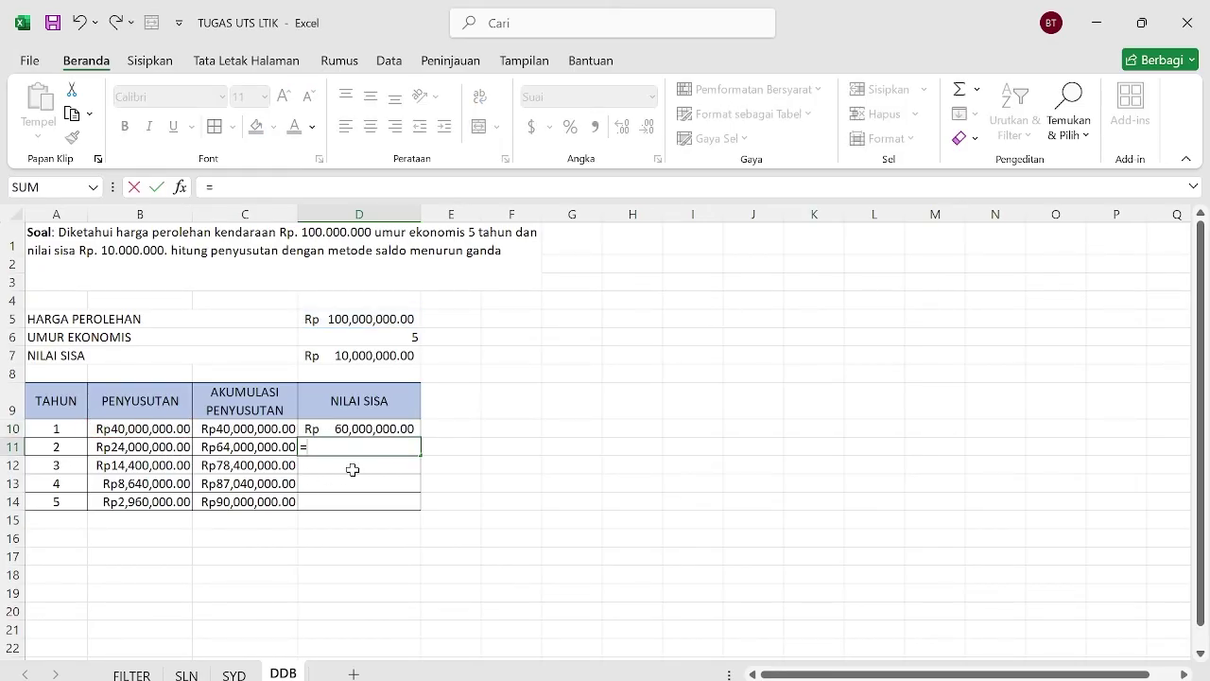
pyautogui.click(369, 430)
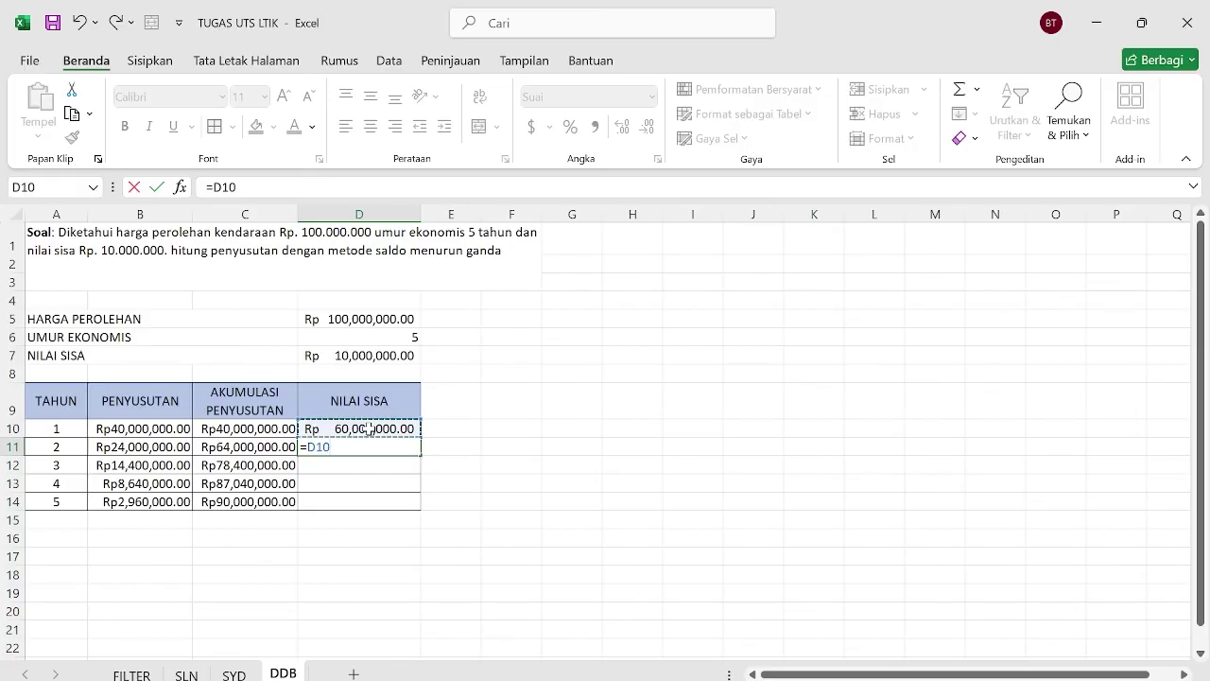
pyautogui.write('-')
pyautogui.click(165, 446)
pyautogui.press('Return')
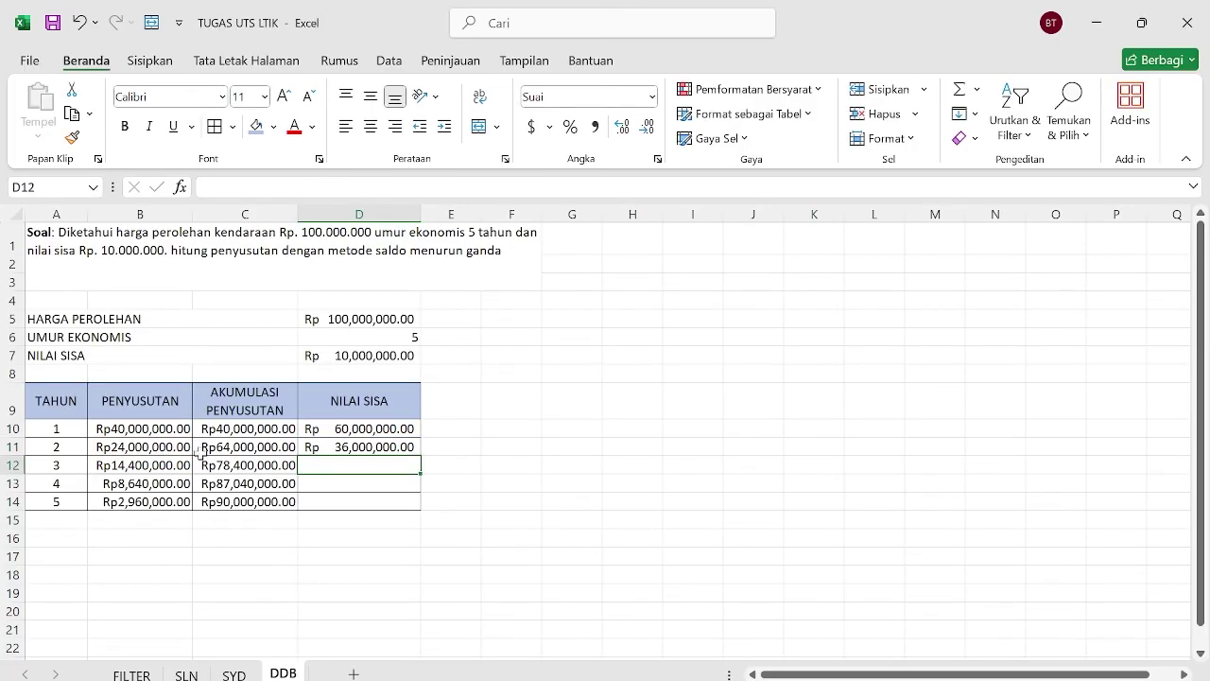
pyautogui.click(339, 448)
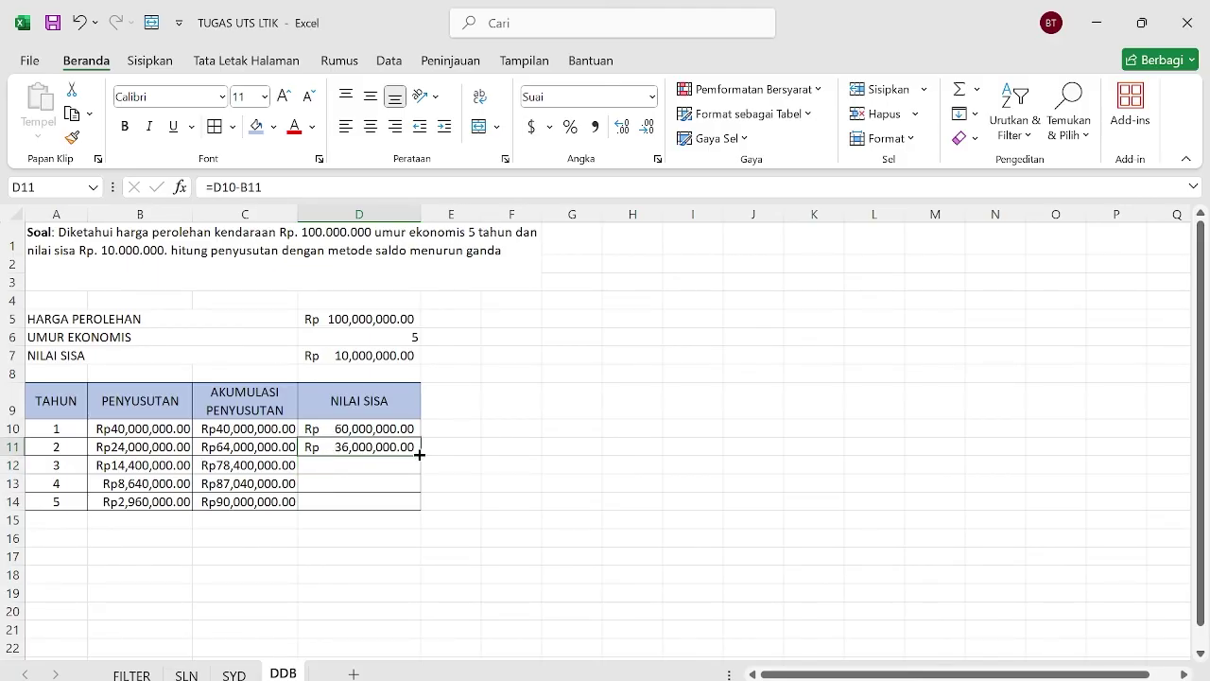
pyautogui.moveTo(419, 455); pyautogui.dragTo(400, 505)
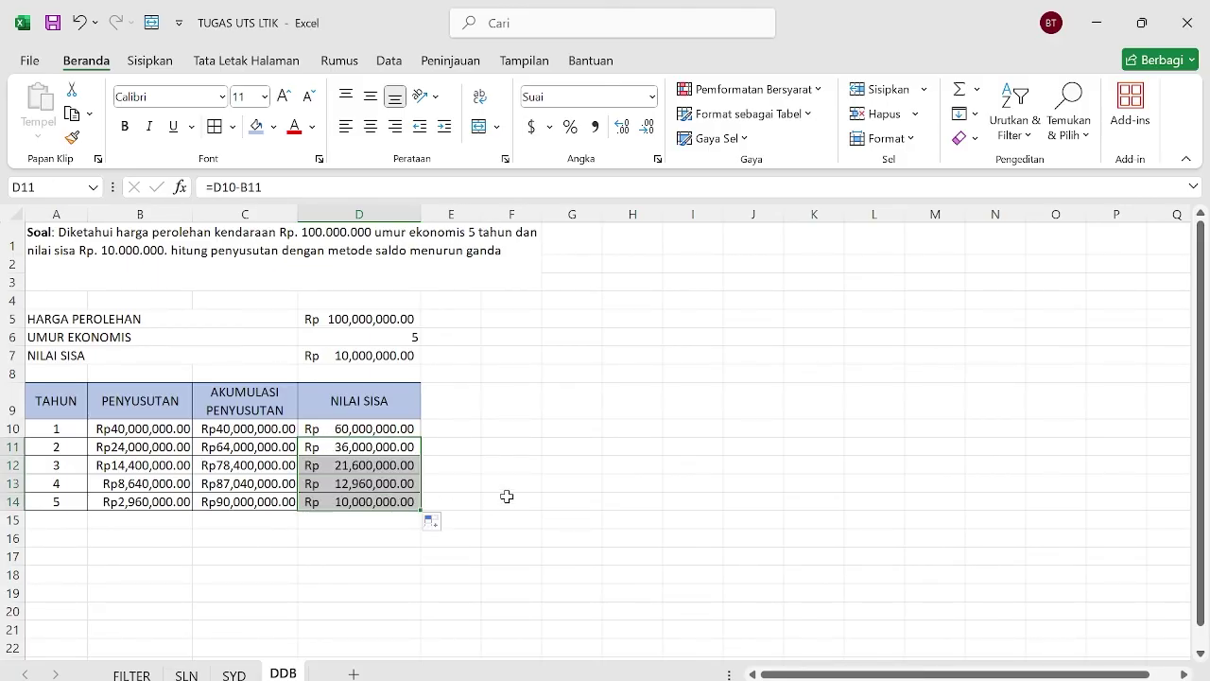
pyautogui.click(507, 465)
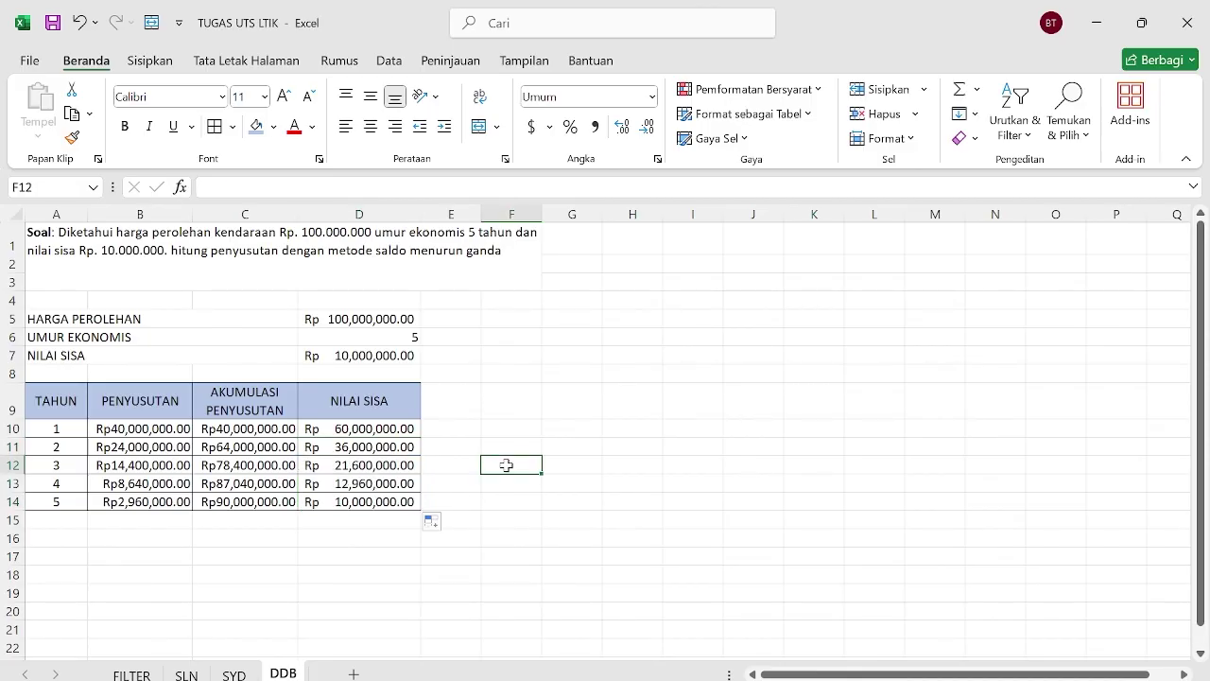
# Review the FILTER sheet and the depreciation tables on the SLN, SYD and DDB sheets, ending on DDB
pyautogui.click(245, 673)
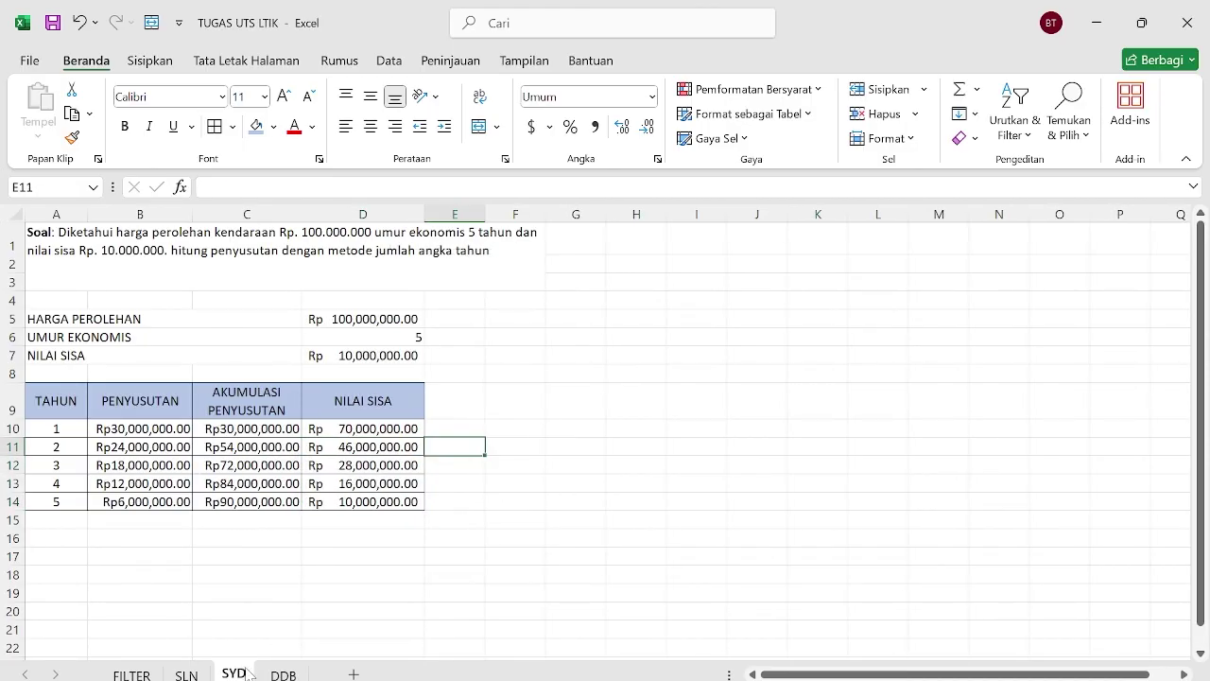
pyautogui.click(189, 674)
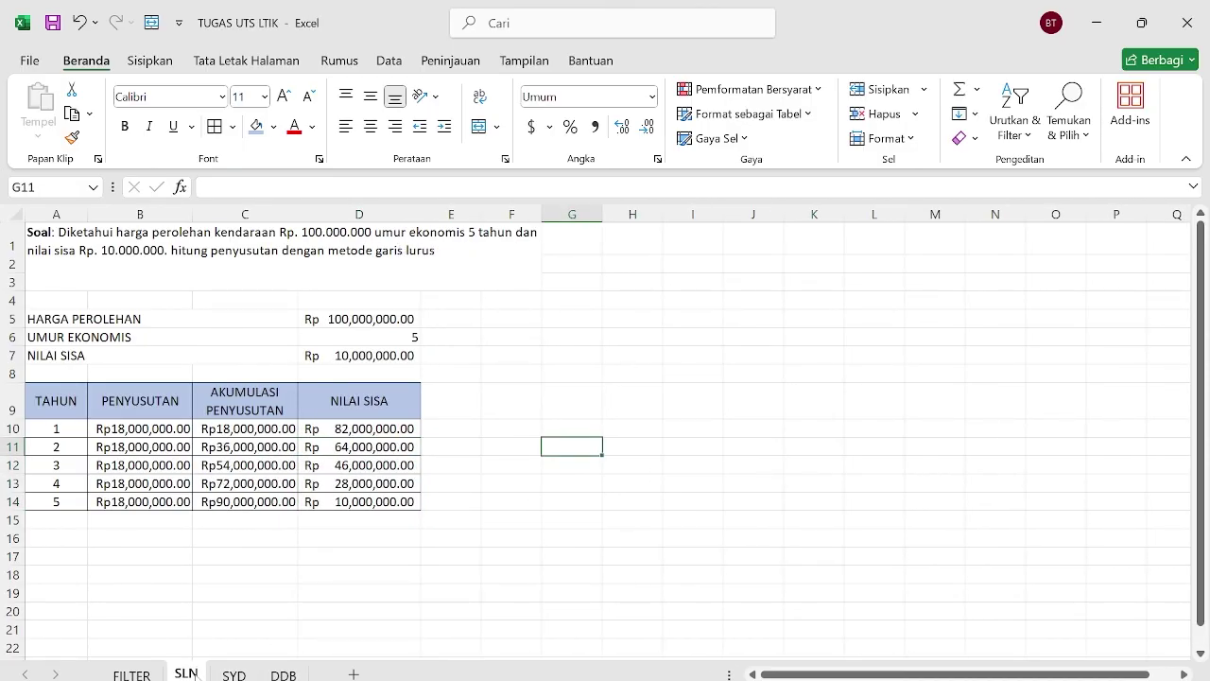
pyautogui.click(282, 673)
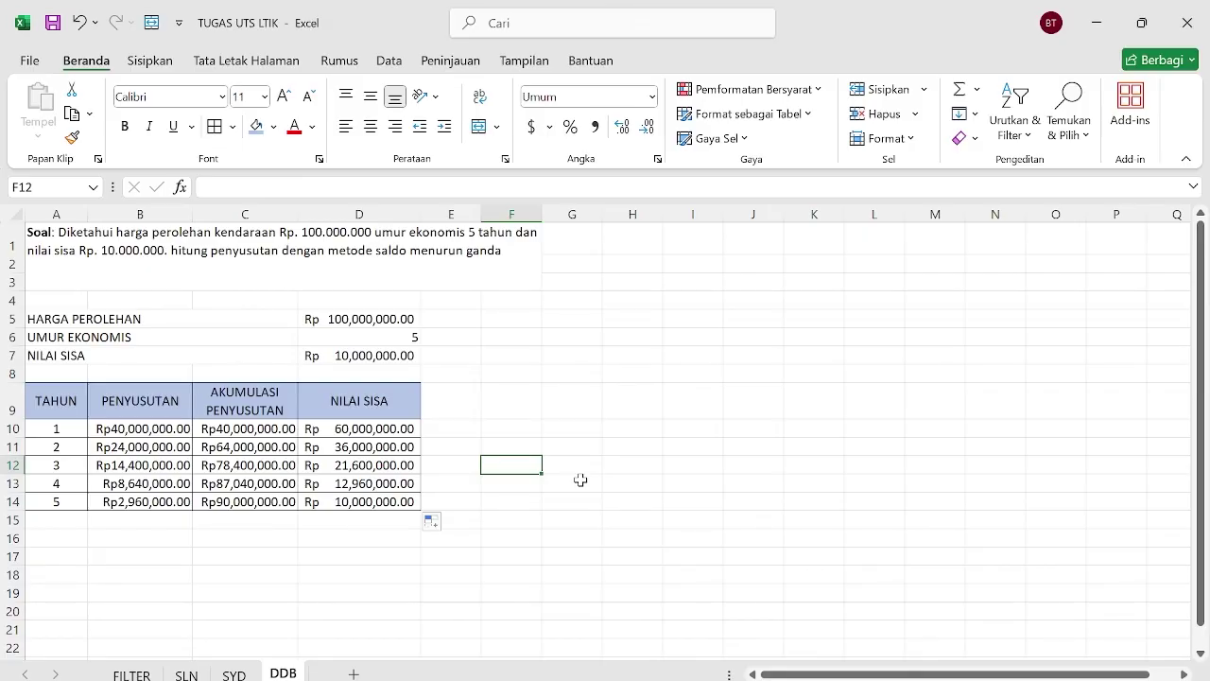
pyautogui.click(130, 671)
pyautogui.click(181, 673)
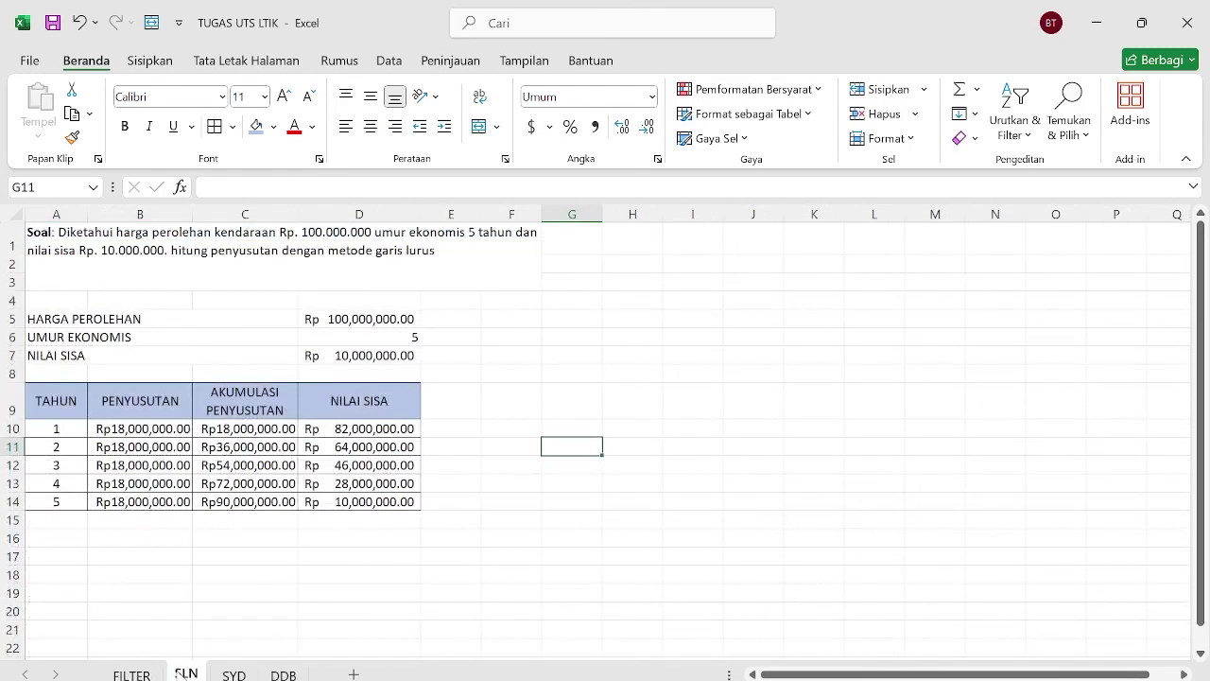
pyautogui.click(233, 674)
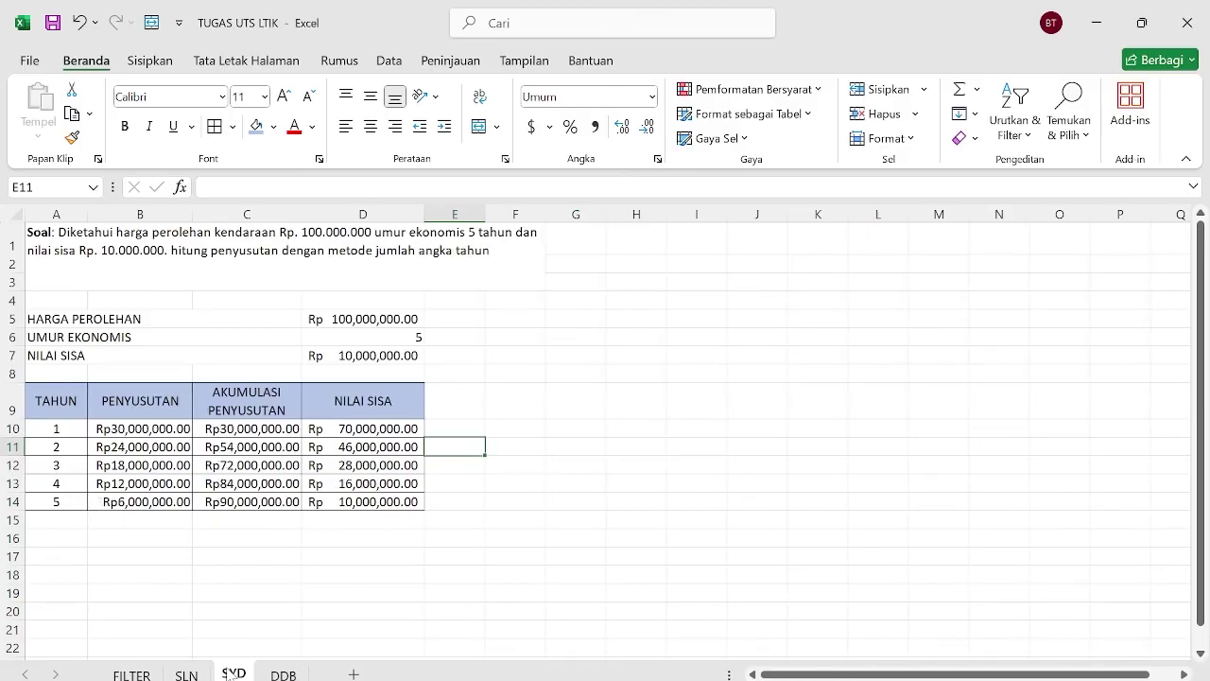
pyautogui.click(284, 674)
pyautogui.click(563, 509)
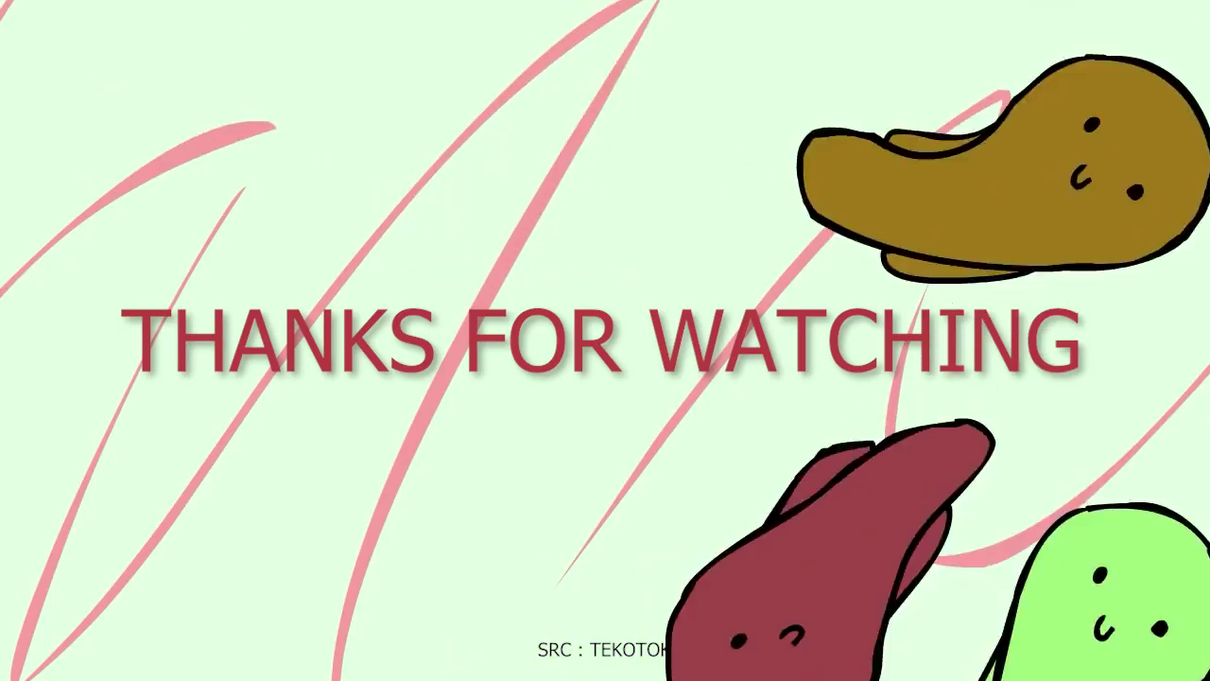